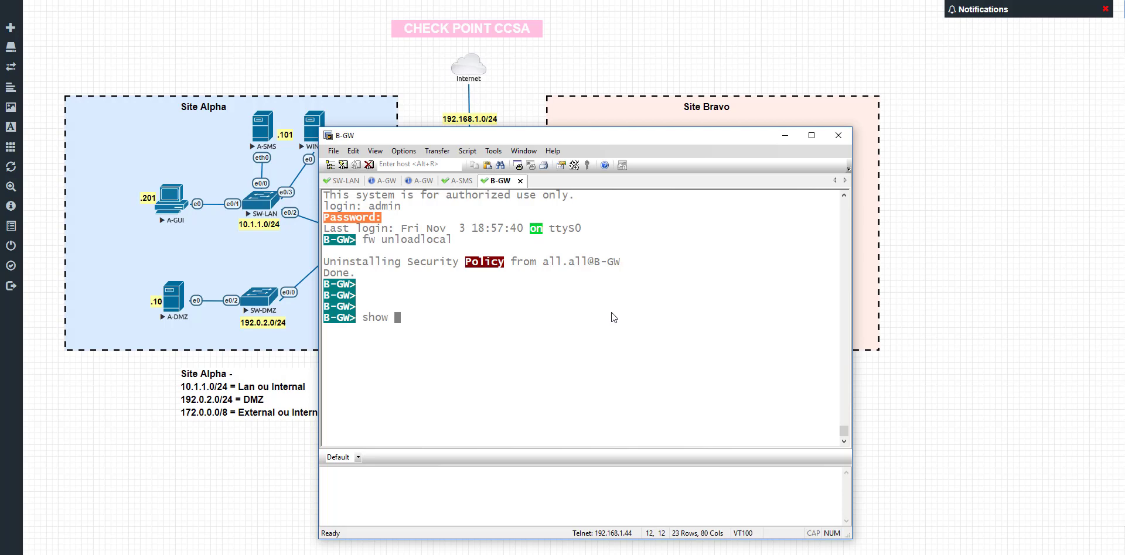
# Run 'show configuration' on B-GW and scroll through the full output
pyautogui.write('configutr')
pyautogui.press('BackSpace')
pyautogui.press('BackSpace')
pyautogui.write('ration')
pyautogui.press('Return')
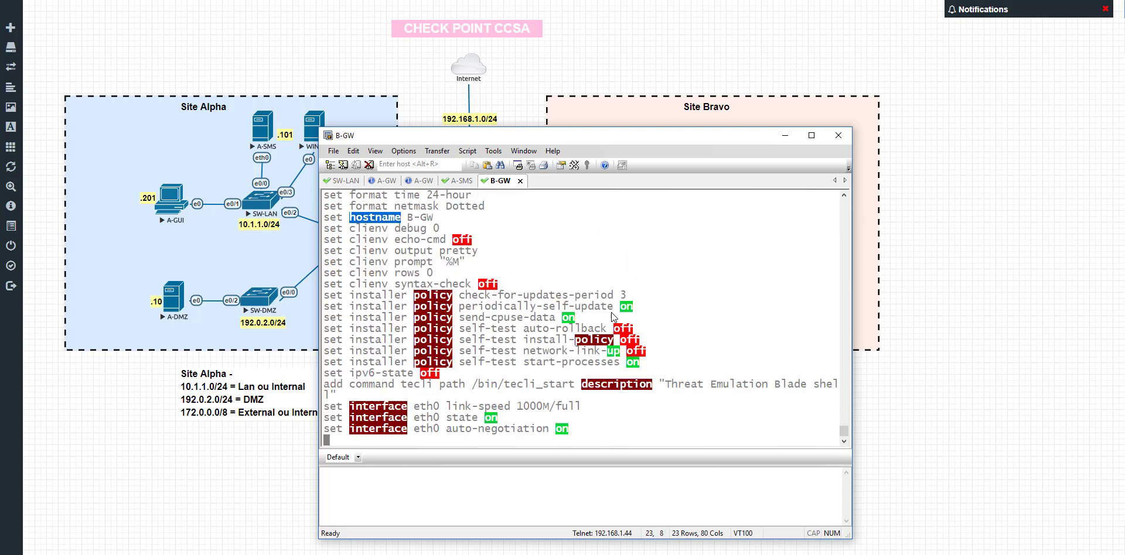
pyautogui.scroll(10, 507, 323)
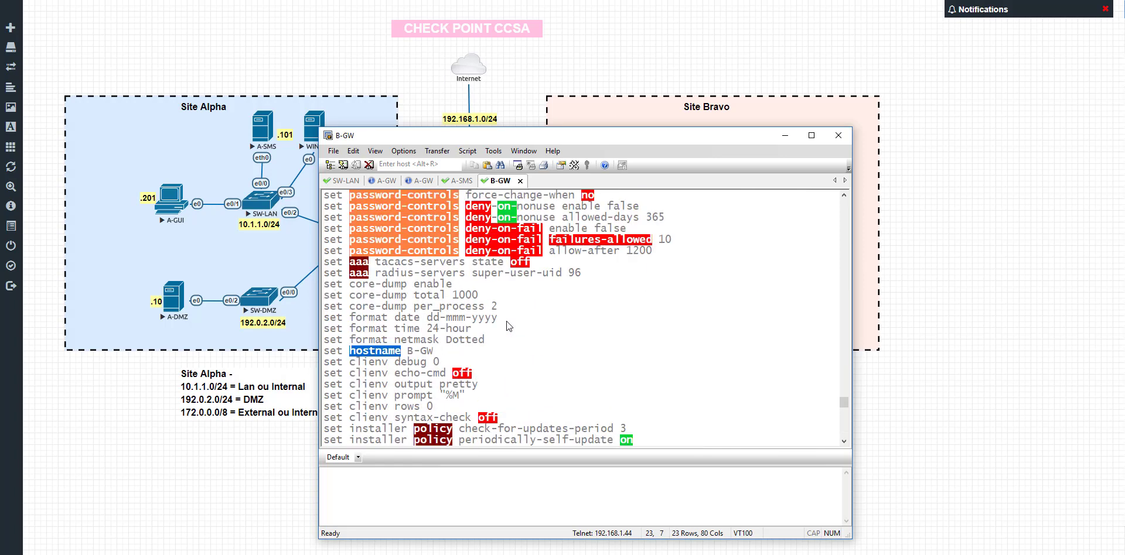
pyautogui.scroll(5, 508, 323)
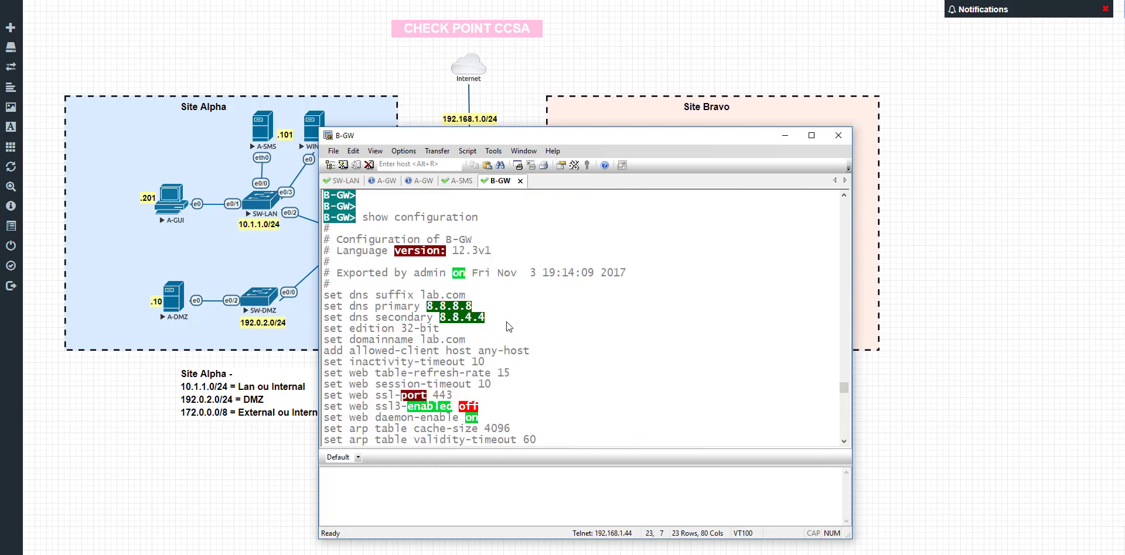
pyautogui.scroll(-1, 508, 327)
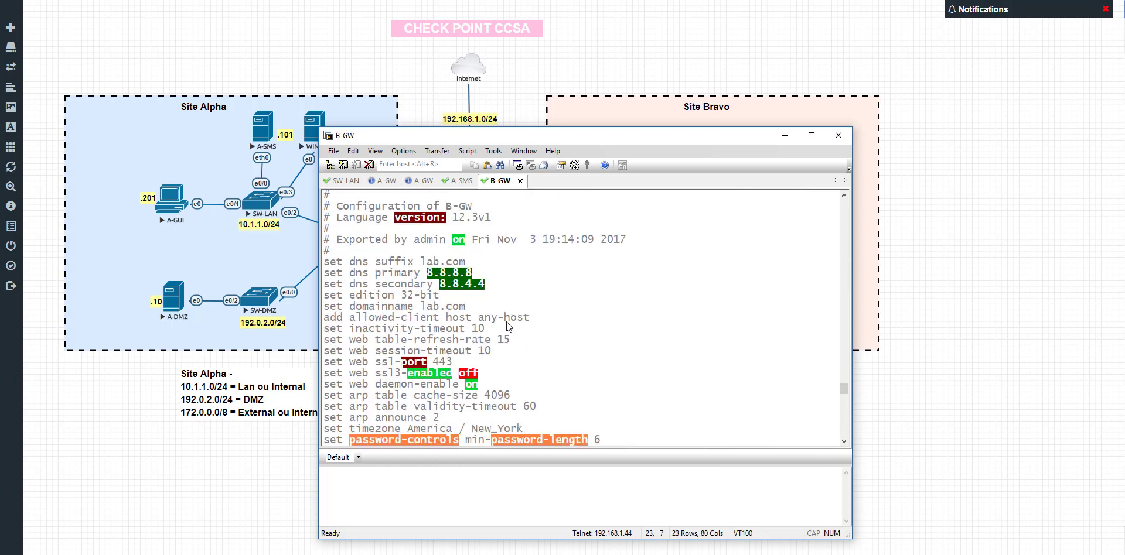
pyautogui.scroll(-5, 506, 322)
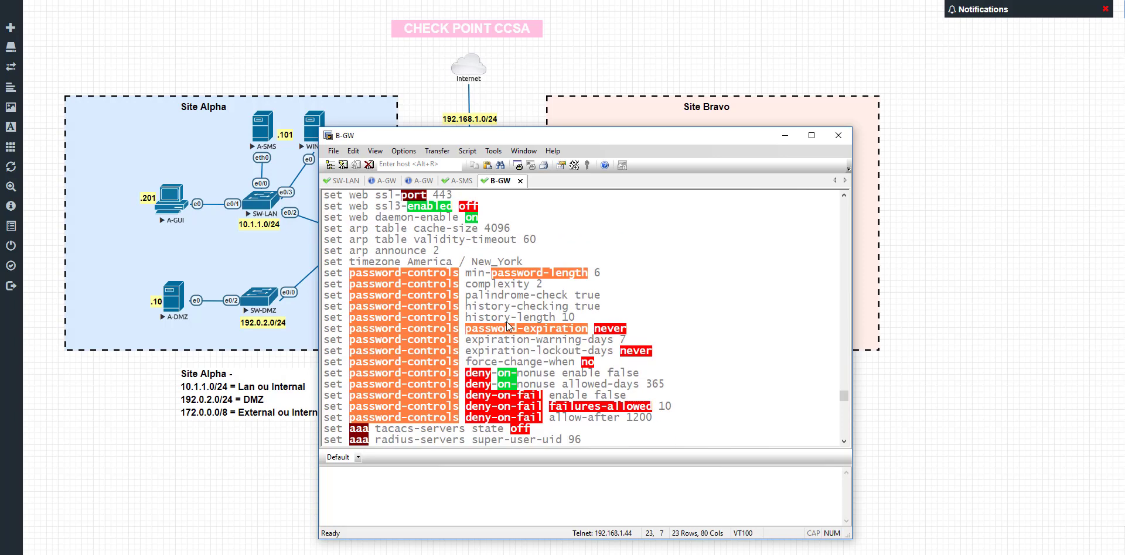
pyautogui.scroll(-15, 508, 326)
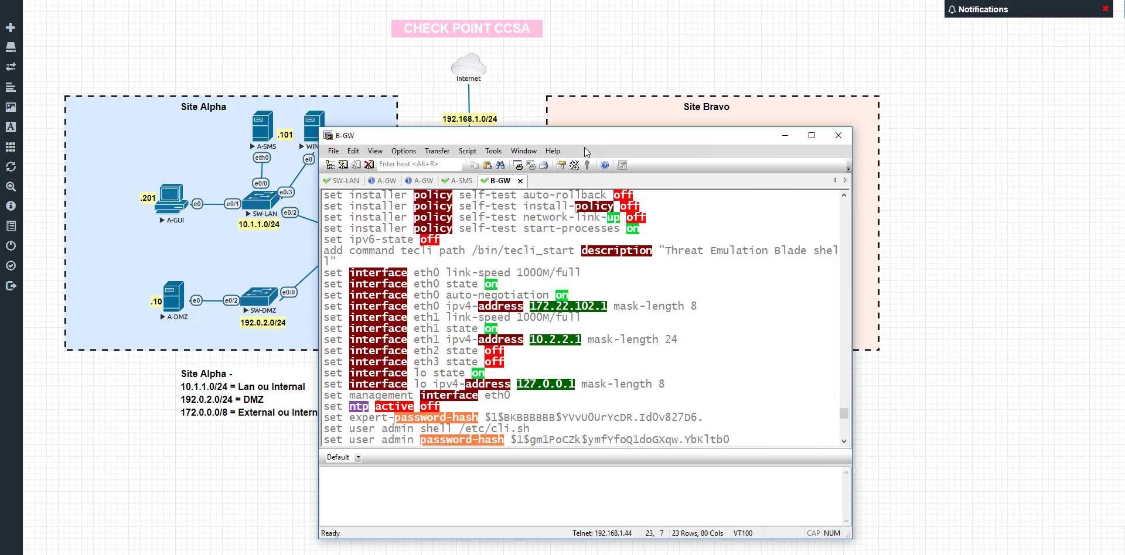
# Highlight the eth0 IPv4 address and the eth1 address 10.2.2.1 in the configuration output
pyautogui.moveTo(573, 140); pyautogui.dragTo(795, 97)
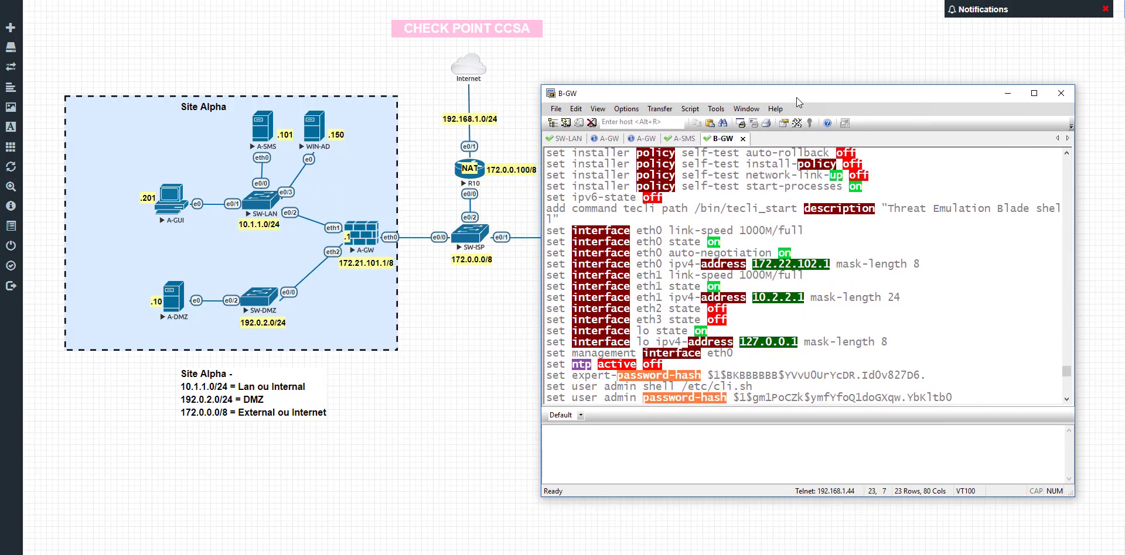
pyautogui.moveTo(586, 265); pyautogui.dragTo(826, 265)
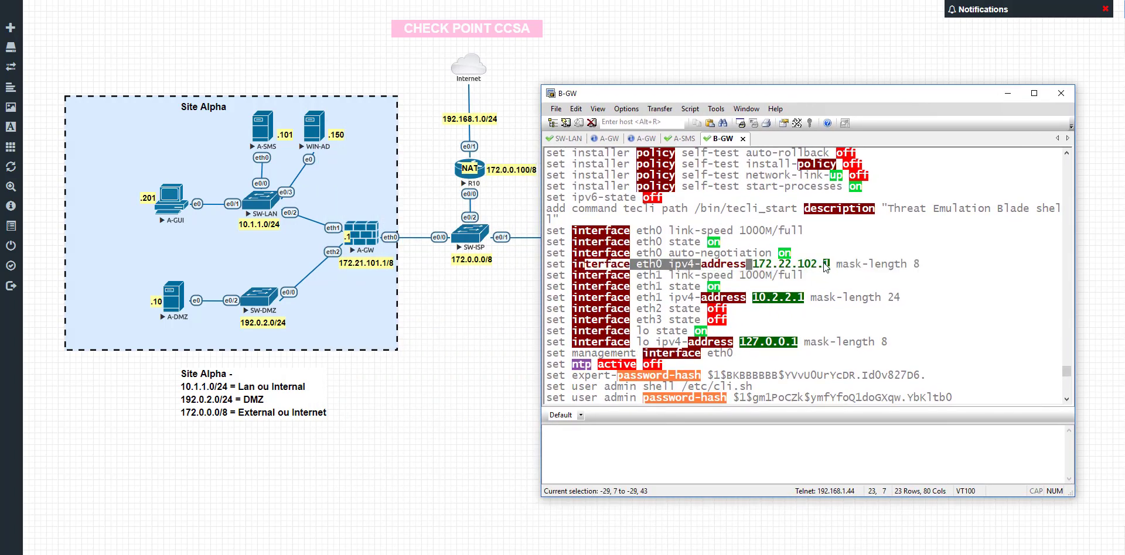
pyautogui.moveTo(779, 100); pyautogui.dragTo(714, 80)
pyautogui.moveTo(706, 249); pyautogui.dragTo(791, 262)
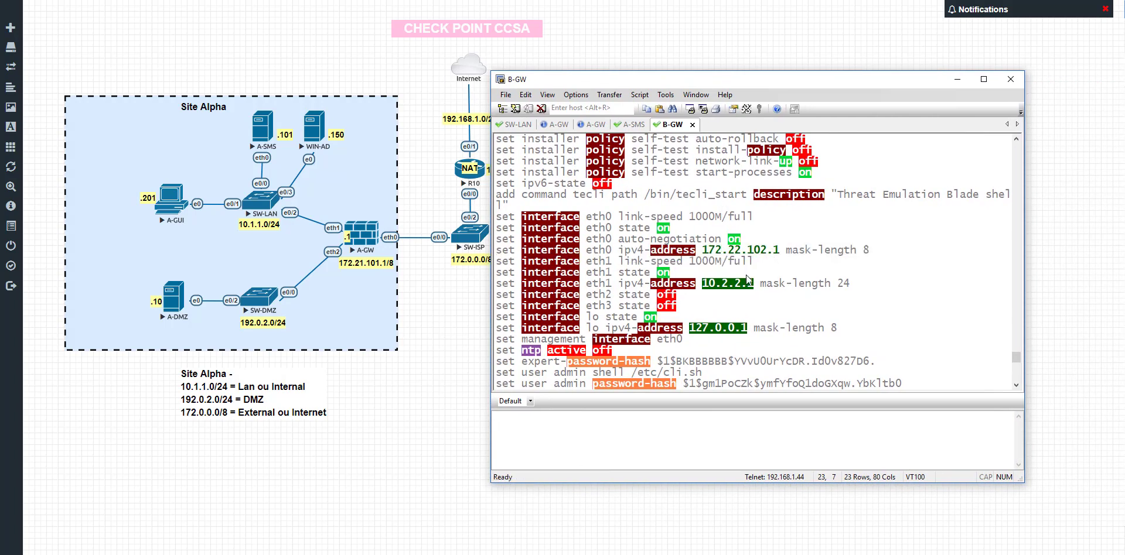
pyautogui.moveTo(700, 284); pyautogui.dragTo(741, 287)
pyautogui.scroll(-18, 741, 287)
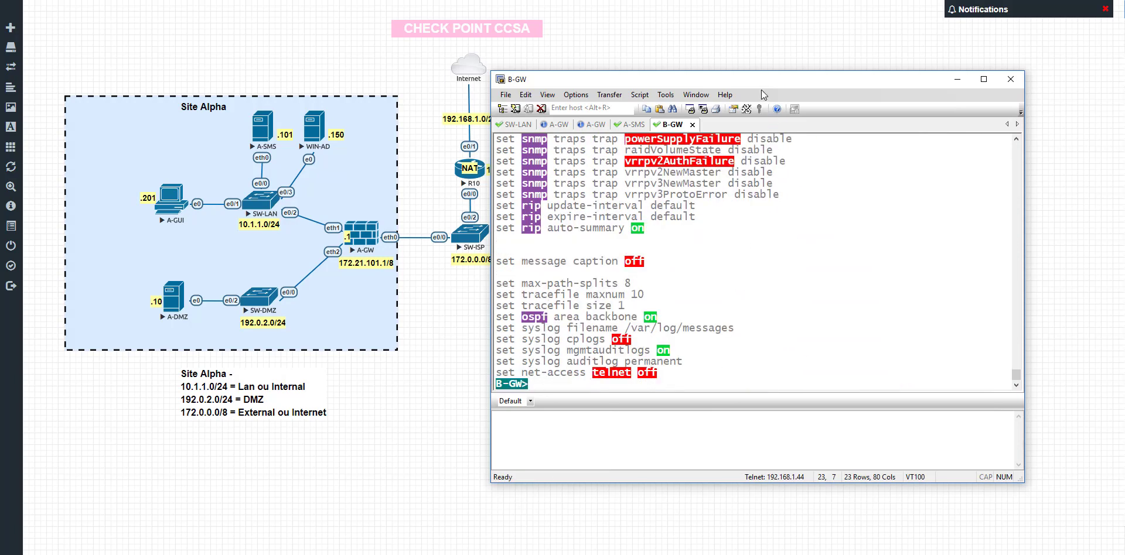
pyautogui.moveTo(761, 82); pyautogui.dragTo(739, 79)
pyautogui.press('Return')
pyautogui.press('Return')
pyautogui.press('Return')
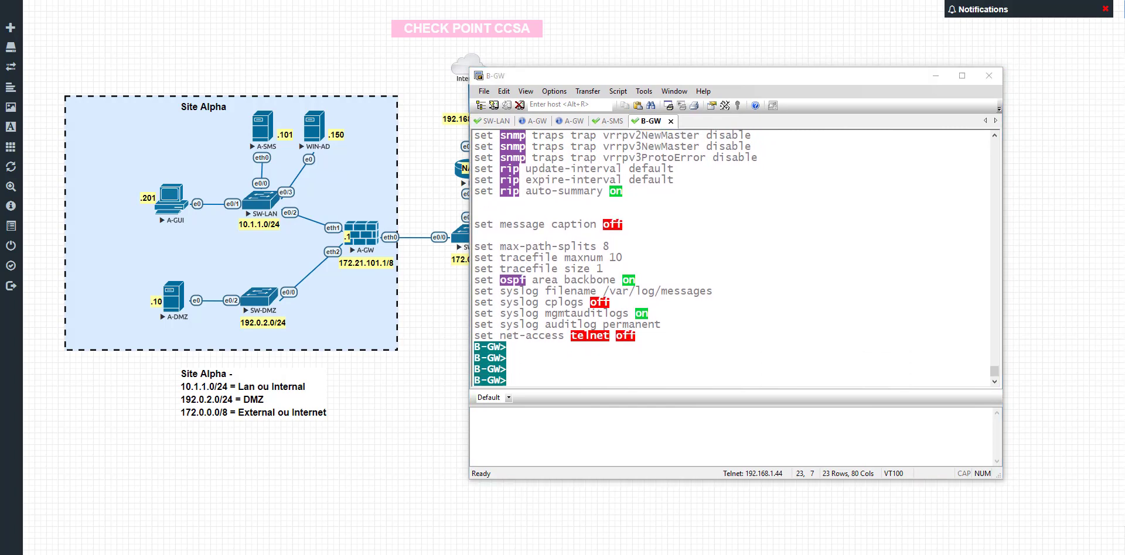
pyautogui.click(811, 308)
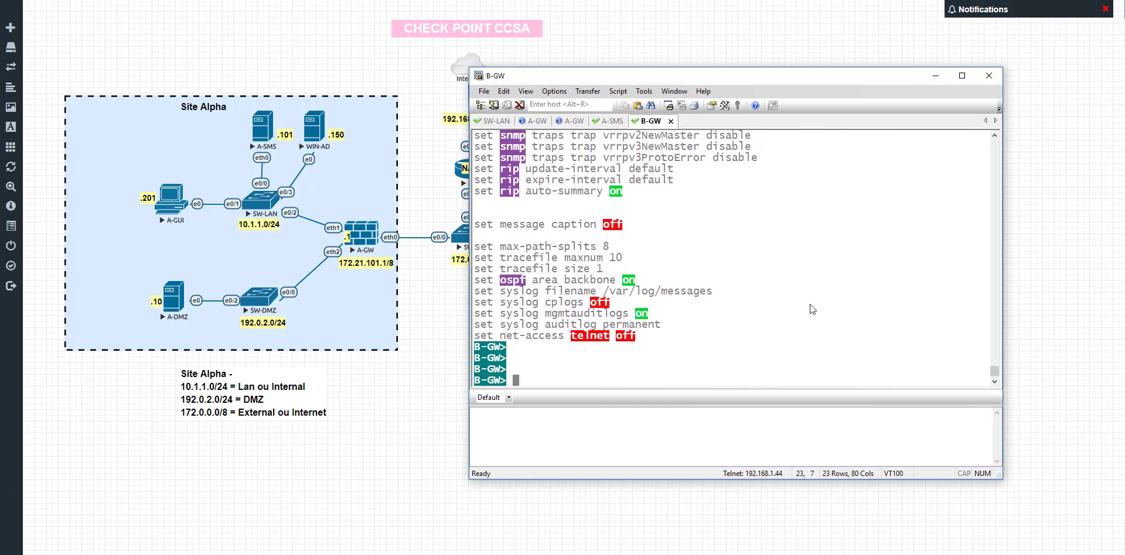
# Build 'set static-route default nexthop gateway address' on B-GW using Tab completion
pyautogui.press('Return')
pyautogui.press('Return')
pyautogui.write('set sta')
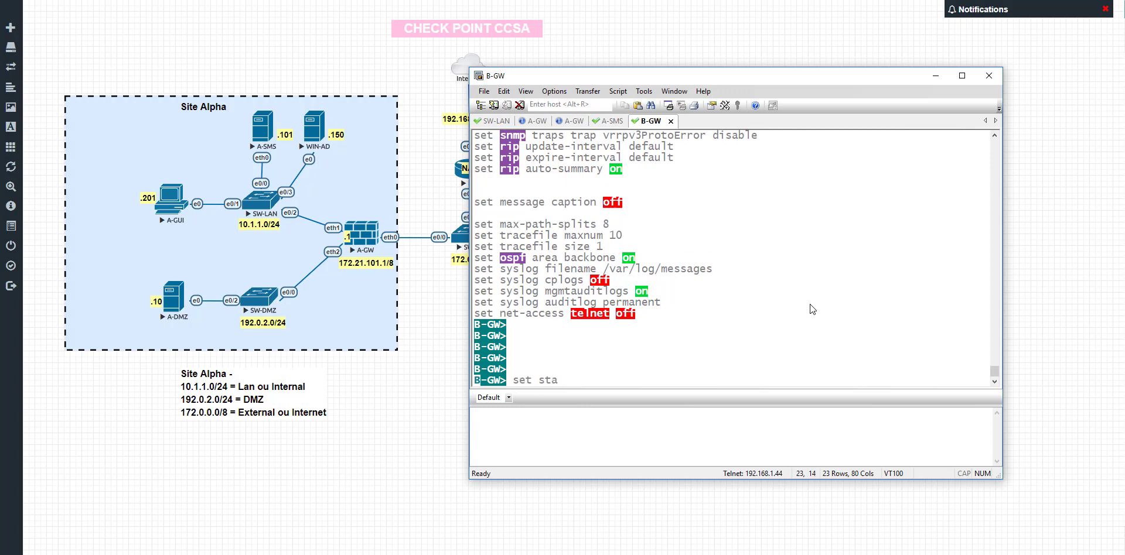
pyautogui.press('Tab')
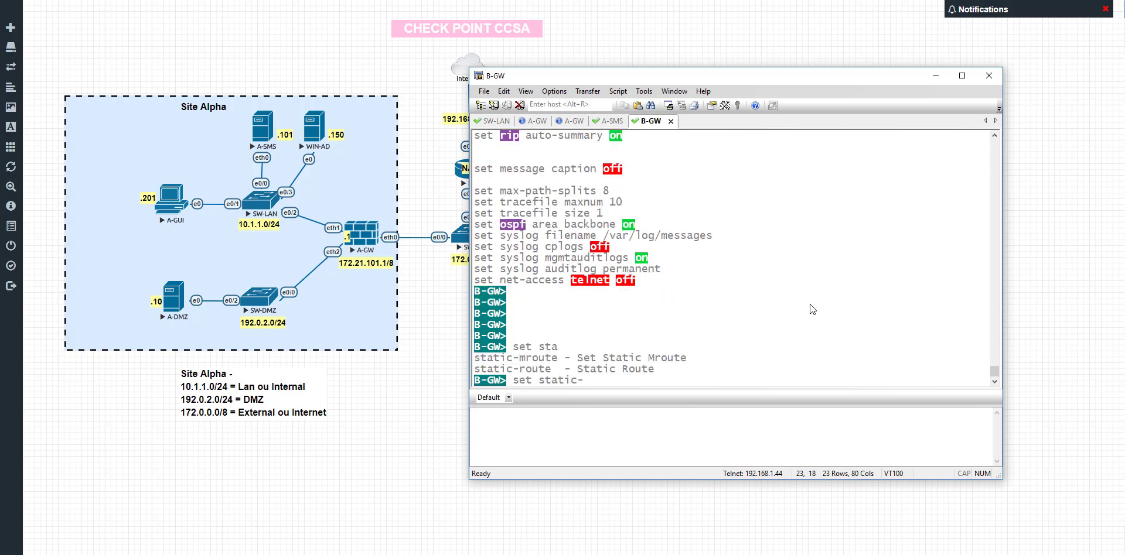
pyautogui.write('tic-ro')
pyautogui.press('Tab')
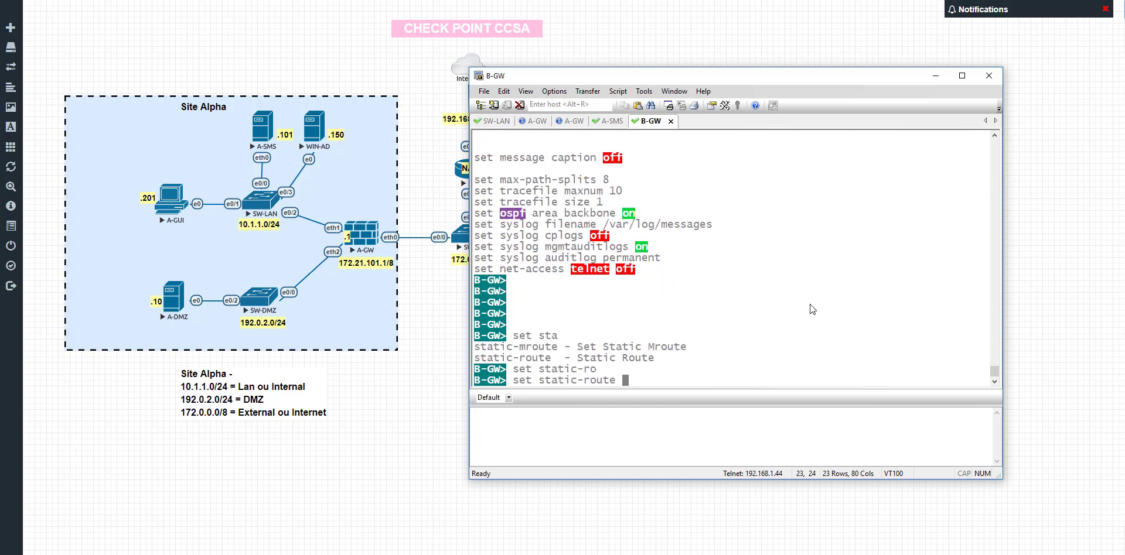
pyautogui.write('de')
pyautogui.press('Tab')
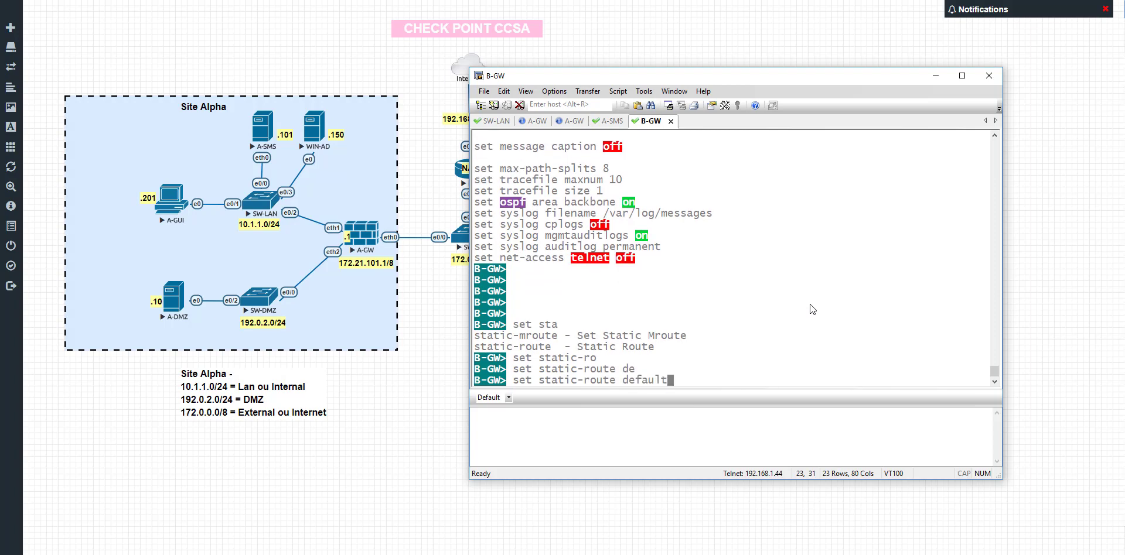
pyautogui.write('na')
pyautogui.press('Tab')
pyautogui.press('BackSpace')
pyautogui.write('e')
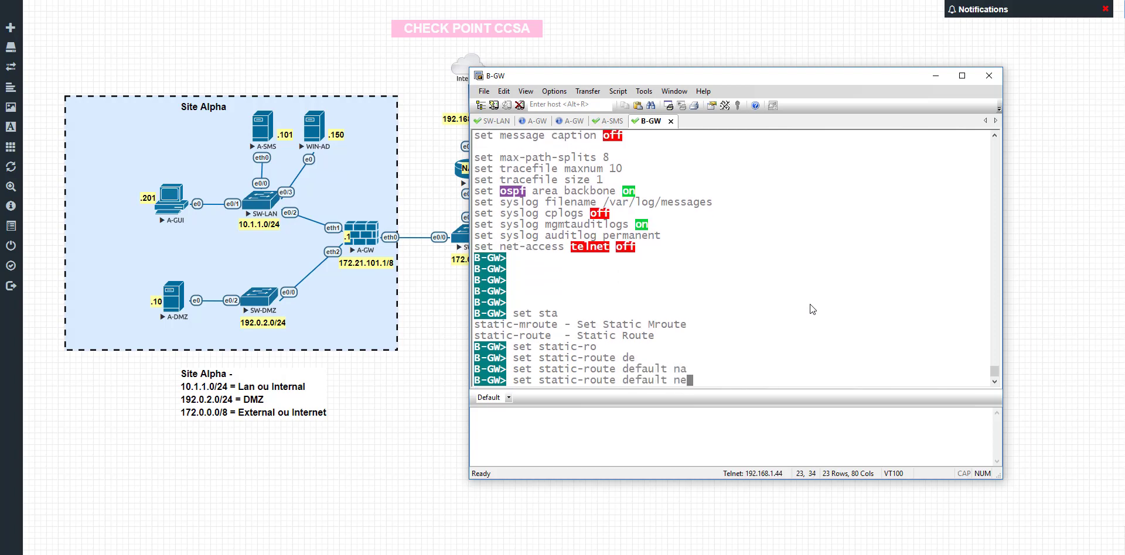
pyautogui.press('Tab')
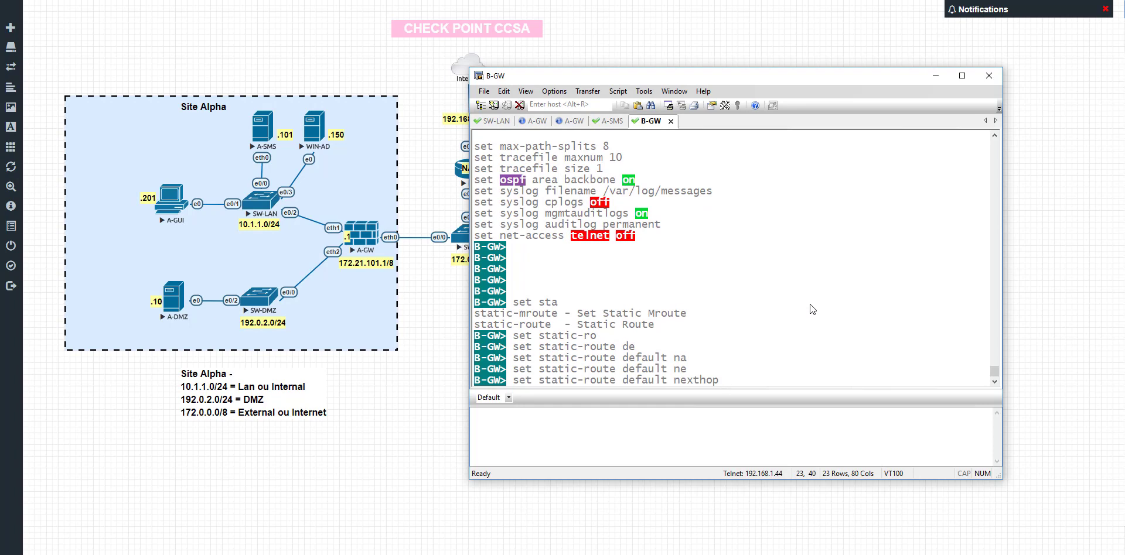
pyautogui.write('gat')
pyautogui.press('Tab')
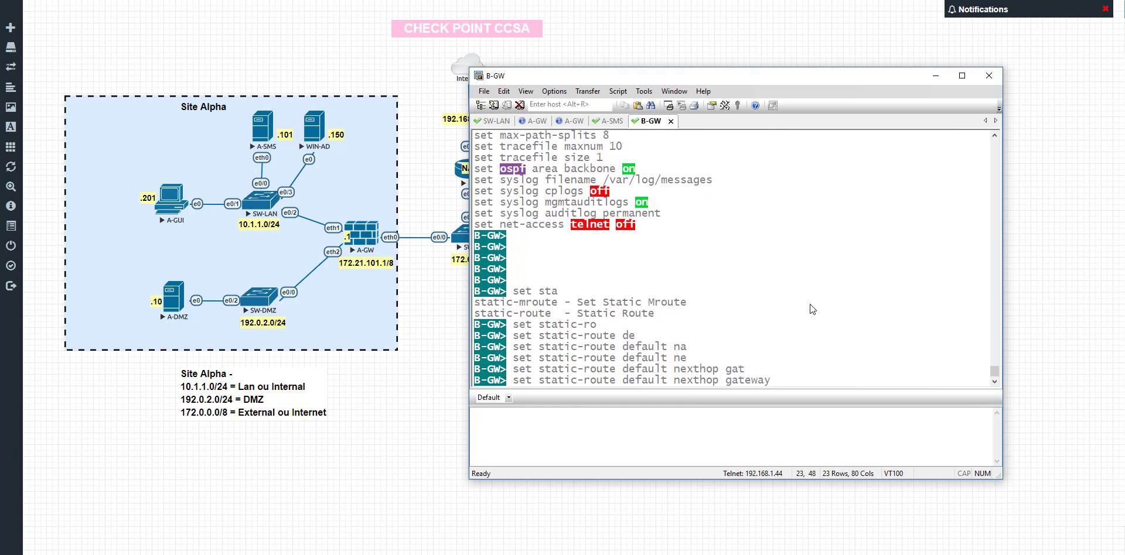
pyautogui.write('ad')
pyautogui.press('Tab')
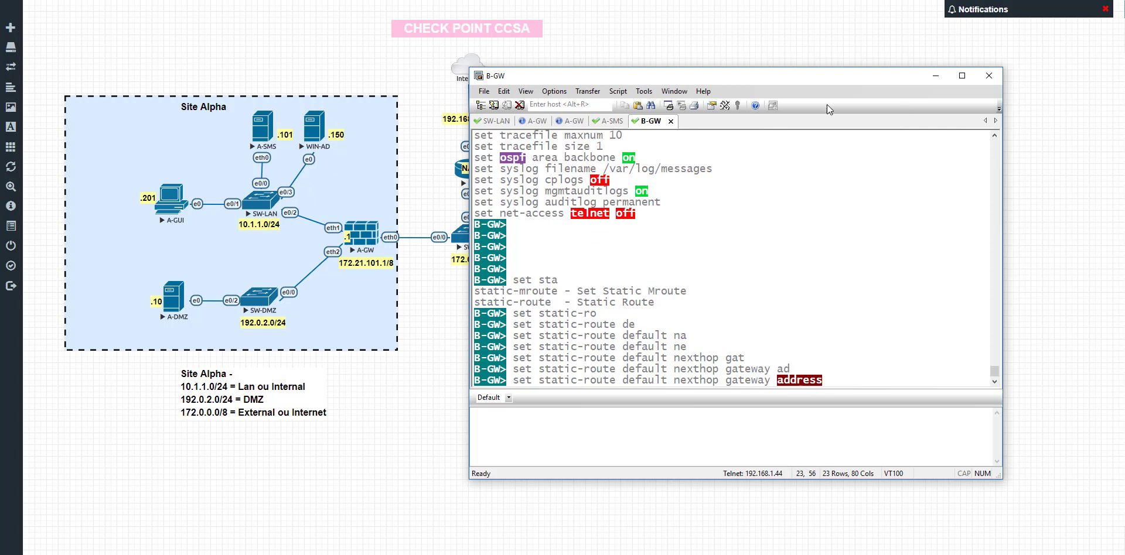
# Set next-hop 172.21.101.1 with 'on' to enable the default route, then type 'show route'
pyautogui.moveTo(720, 79); pyautogui.dragTo(799, 62)
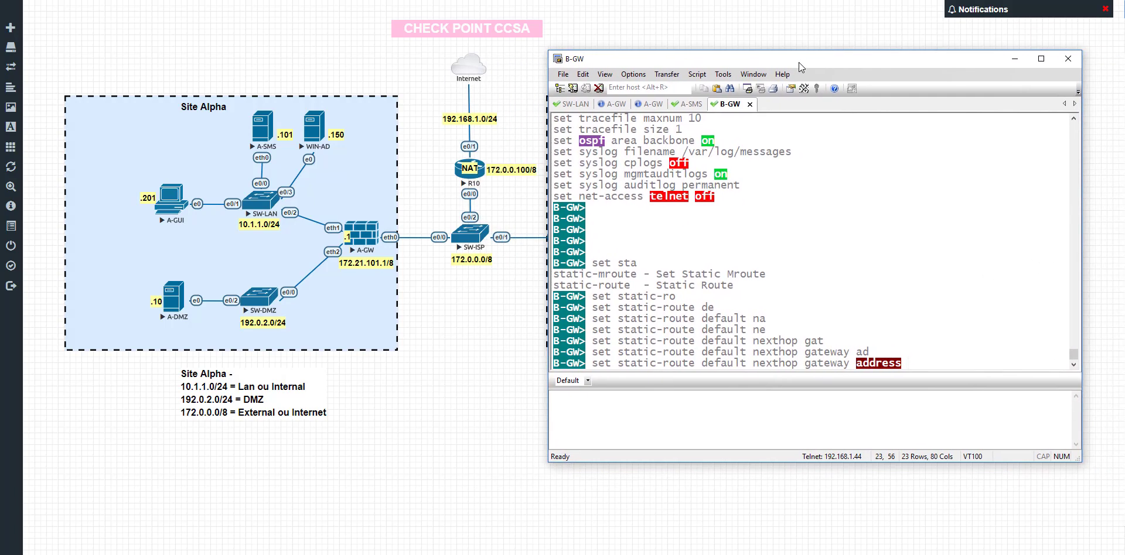
pyautogui.write('172.21.101.1')
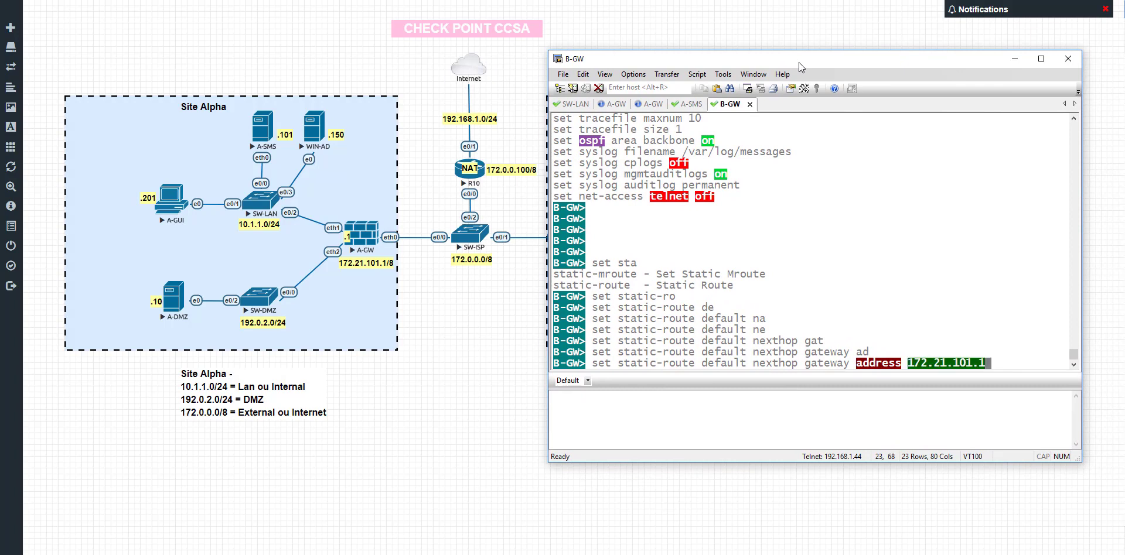
pyautogui.press('Return')
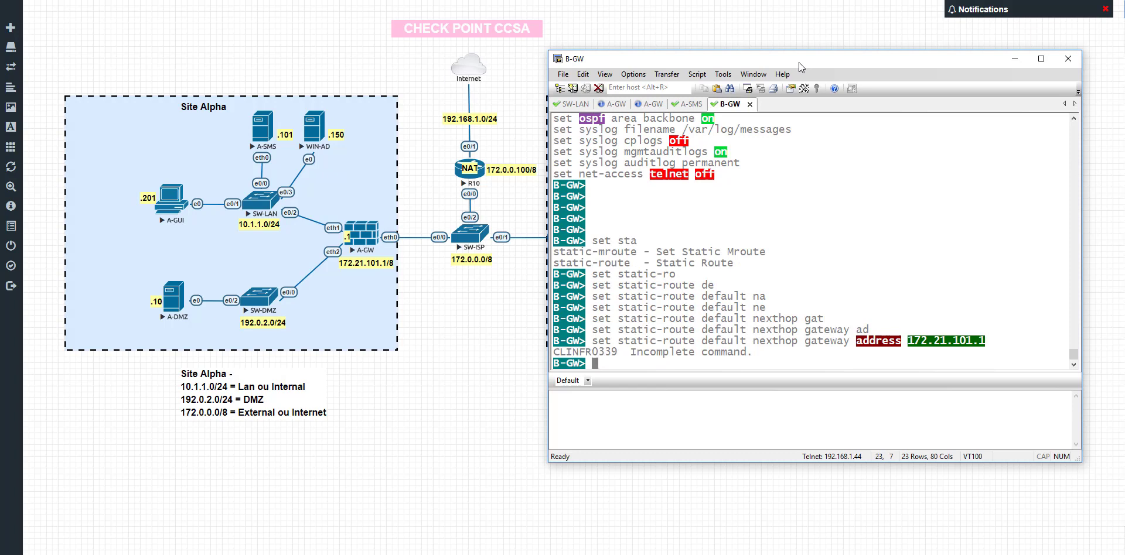
pyautogui.press('Up')
pyautogui.write('on')
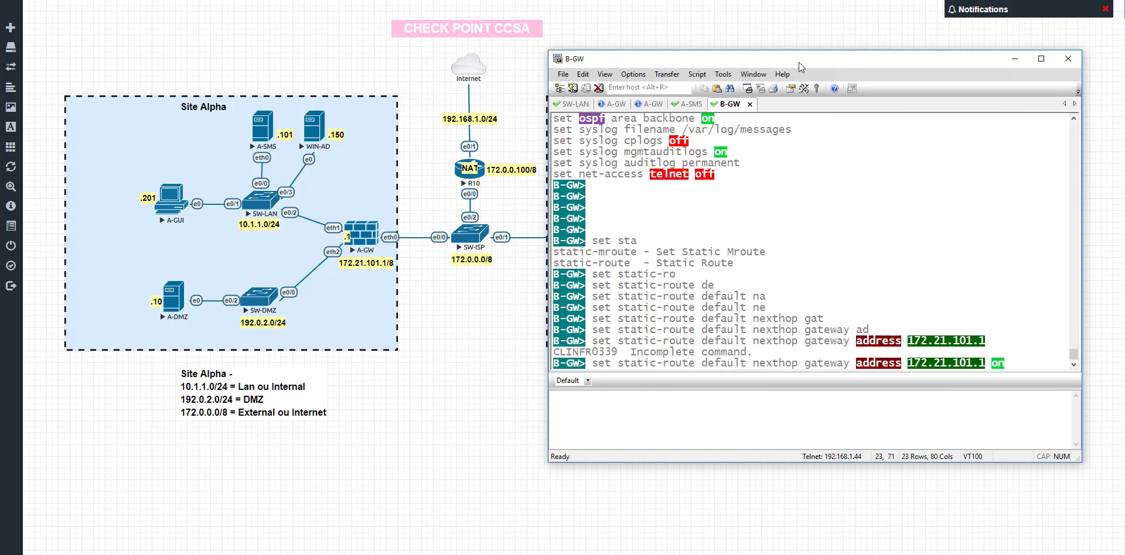
pyautogui.press('Return')
pyautogui.press('Return')
pyautogui.press('Return')
pyautogui.press('Return')
pyautogui.press('Return')
pyautogui.press('Return')
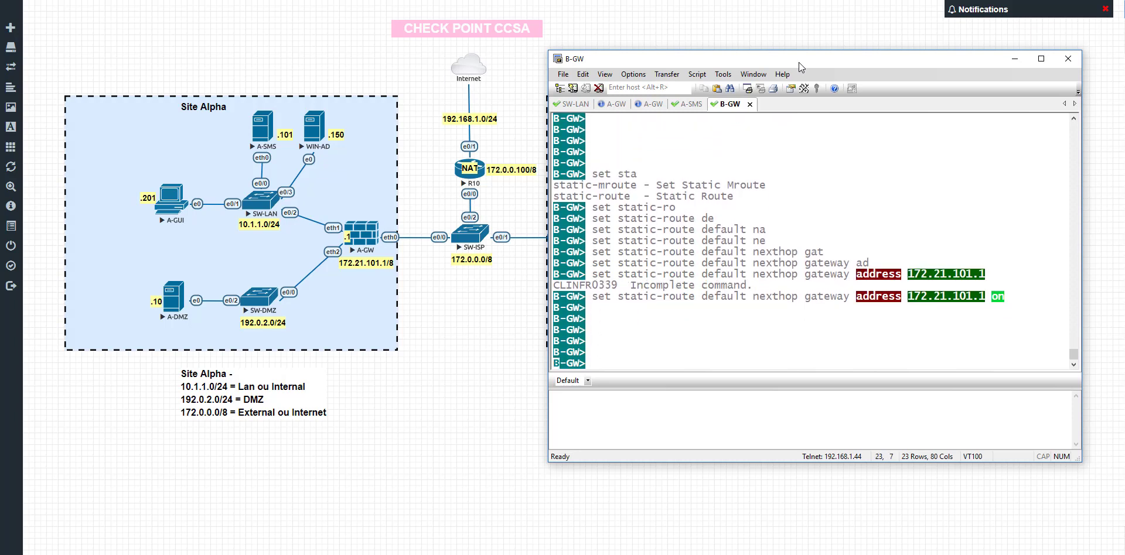
pyautogui.press('Return')
pyautogui.press('Return')
pyautogui.press('Return')
pyautogui.write('show route')
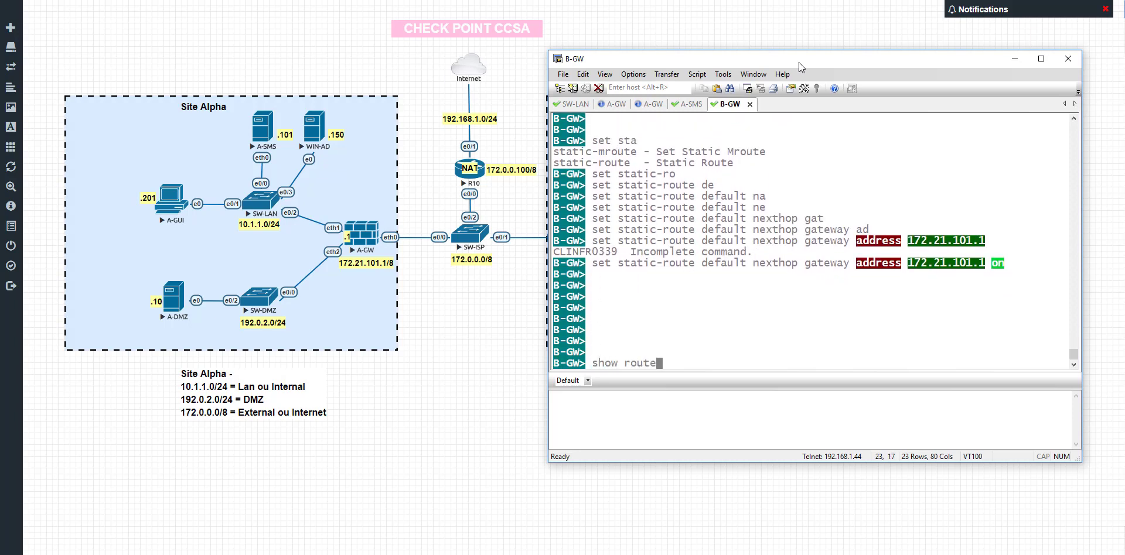
pyautogui.press('Return')
pyautogui.press('Return')
pyautogui.press('Return')
pyautogui.press('Return')
pyautogui.press('Return')
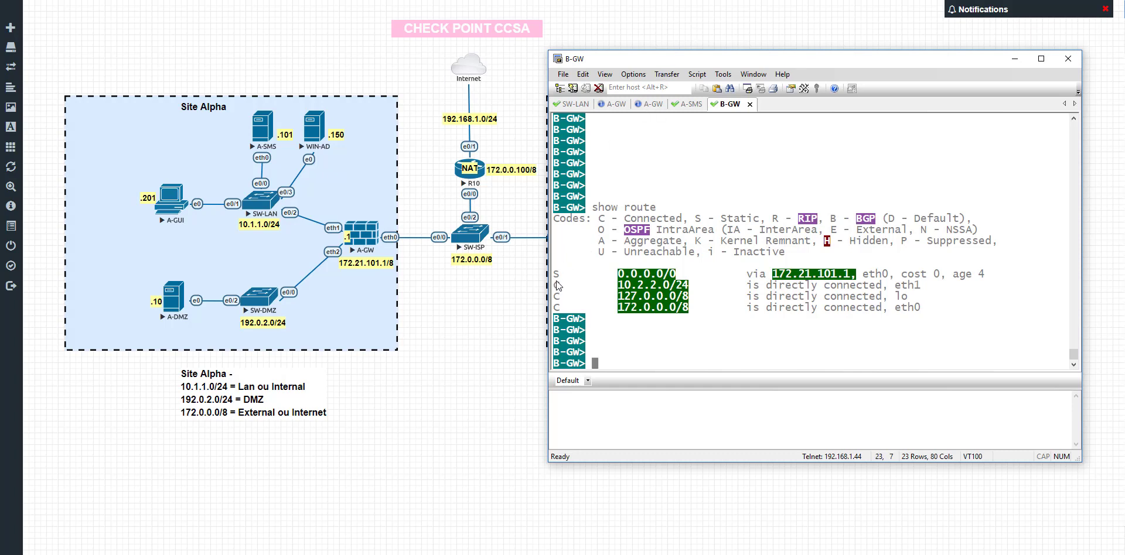
pyautogui.moveTo(554, 274); pyautogui.dragTo(701, 286)
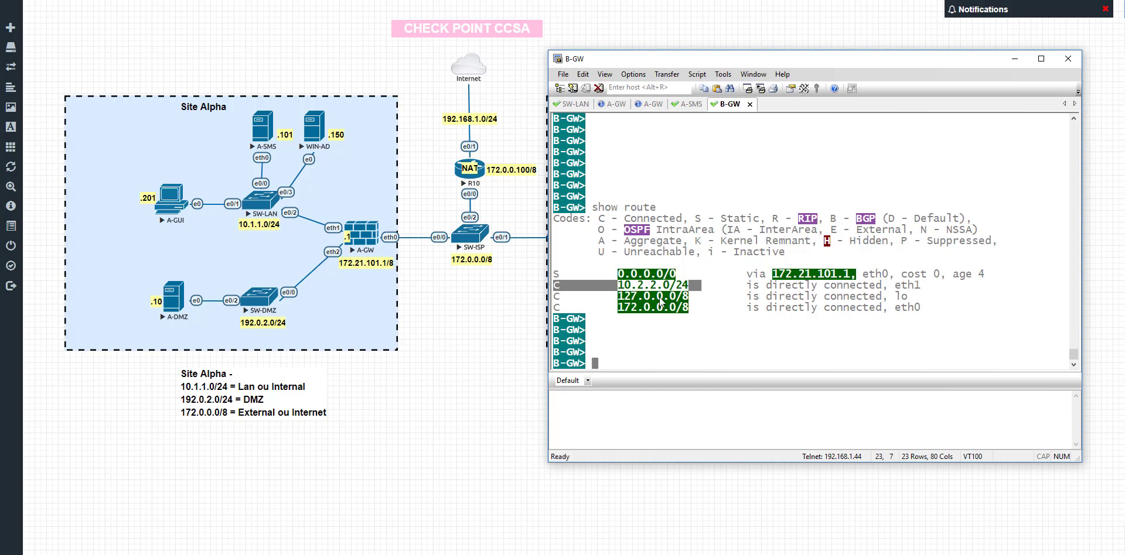
pyautogui.moveTo(555, 301); pyautogui.dragTo(698, 291)
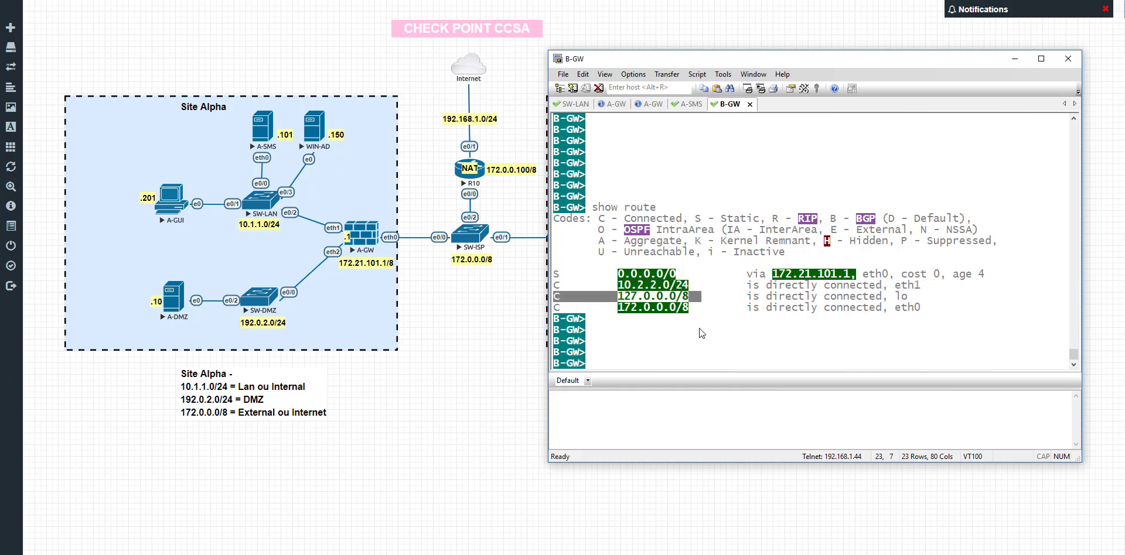
pyautogui.click(682, 318)
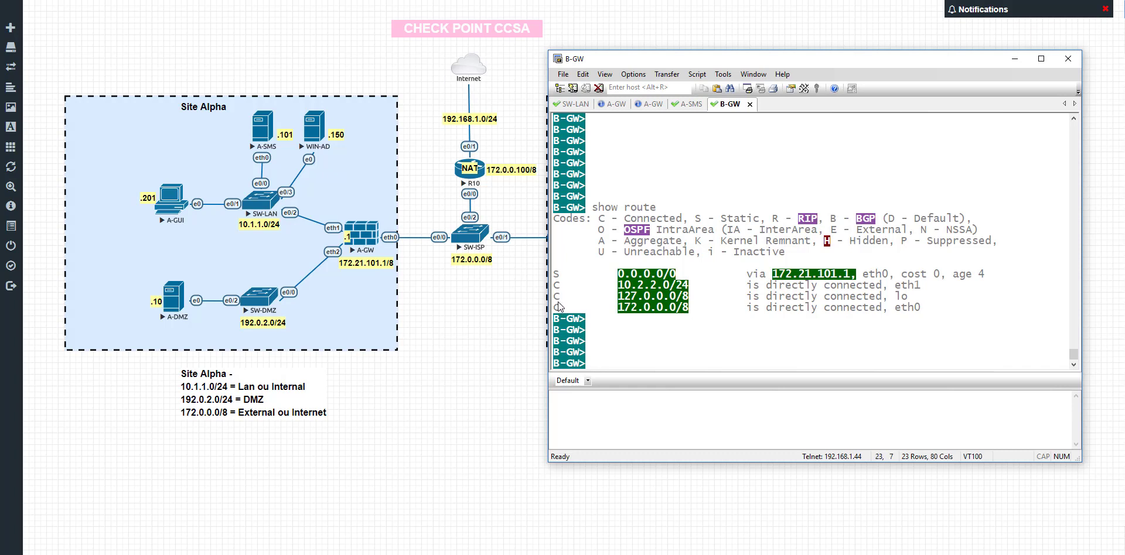
pyautogui.moveTo(556, 307); pyautogui.dragTo(688, 309)
pyautogui.click(688, 311)
pyautogui.moveTo(556, 308); pyautogui.dragTo(694, 309)
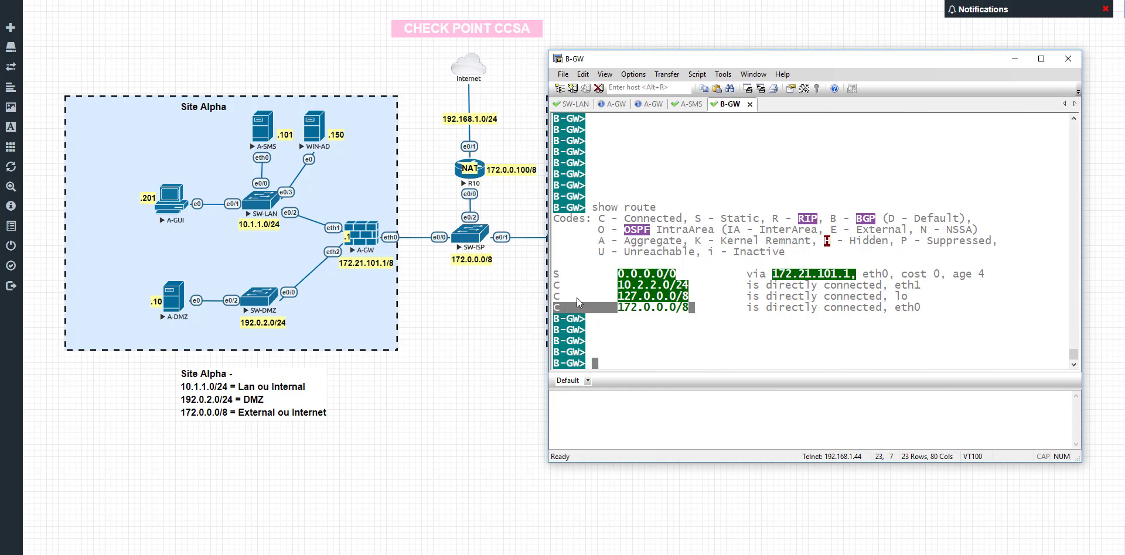
pyautogui.moveTo(577, 303); pyautogui.dragTo(698, 283)
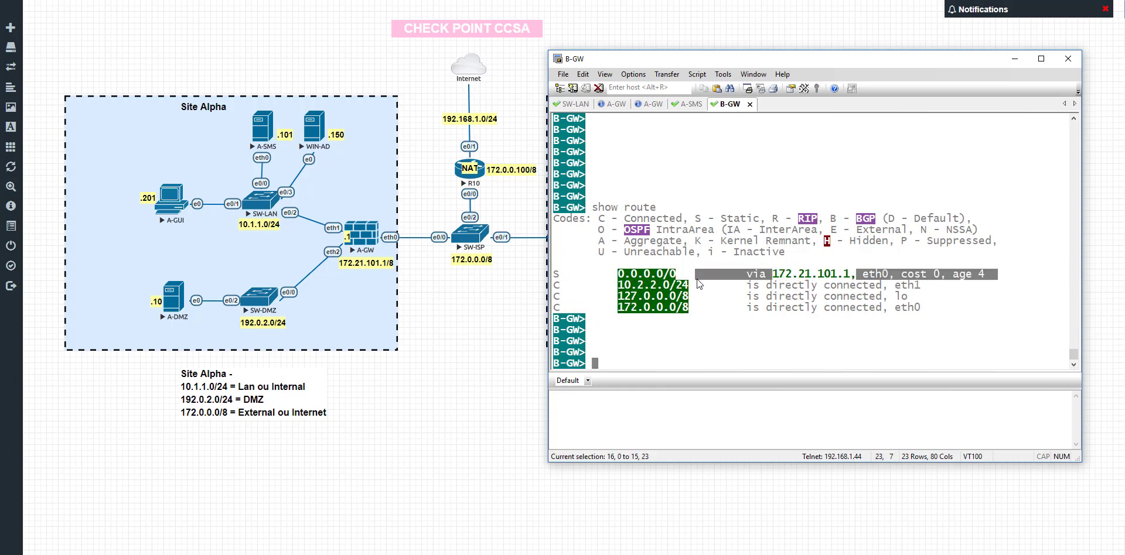
pyautogui.click(683, 318)
pyautogui.press('Return')
pyautogui.press('Return')
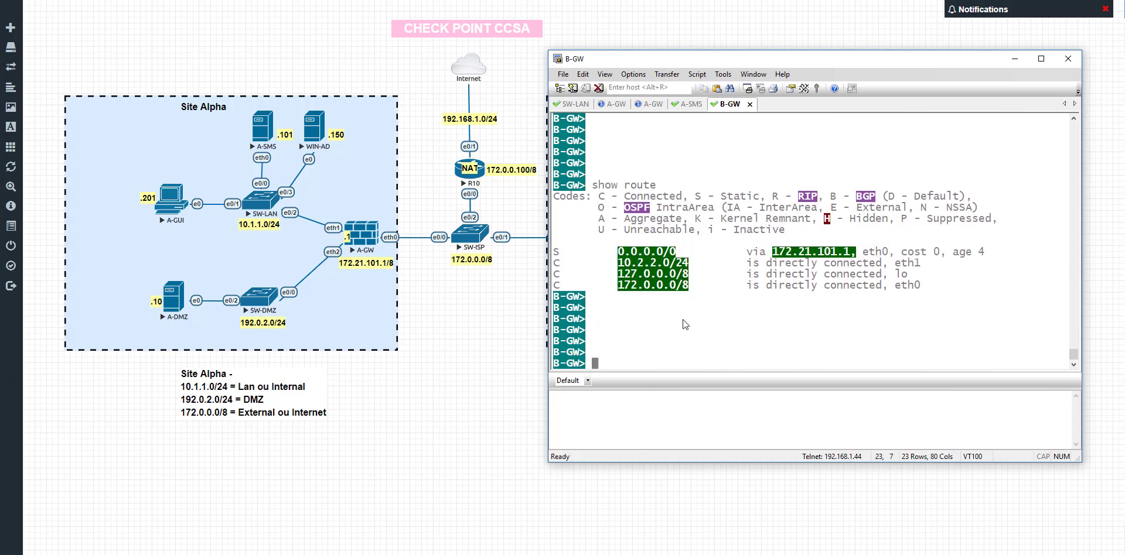
pyautogui.write('ping 172.21.101.1')
# Ping 172.21.101.1 successfully, then ping 10.1.1.201 and stop it after 100% packet loss
pyautogui.press('Return')
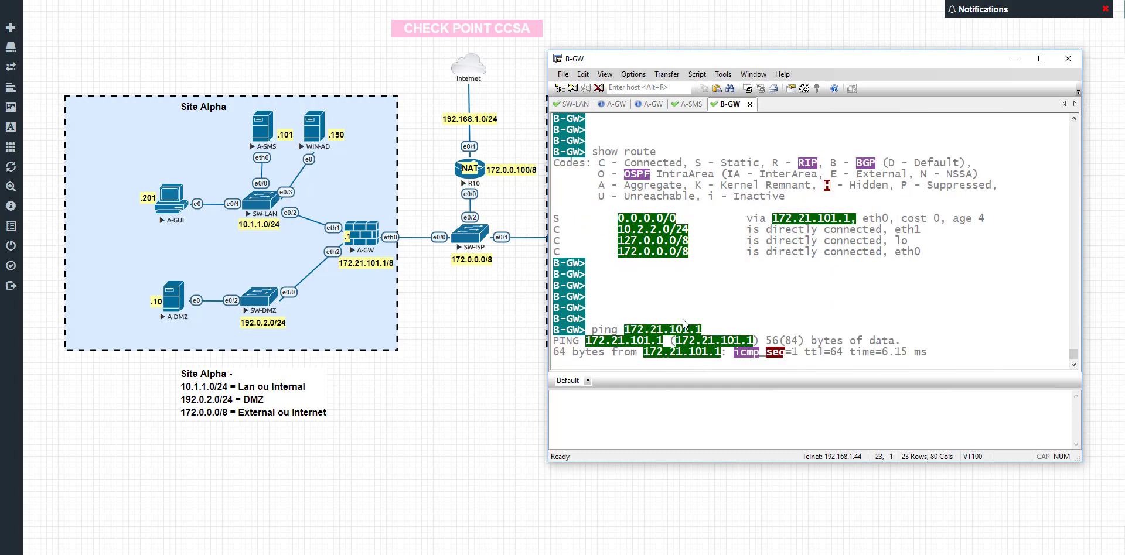
pyautogui.hotkey('ctrl', 'c')
pyautogui.press('Return')
pyautogui.write('ping ')
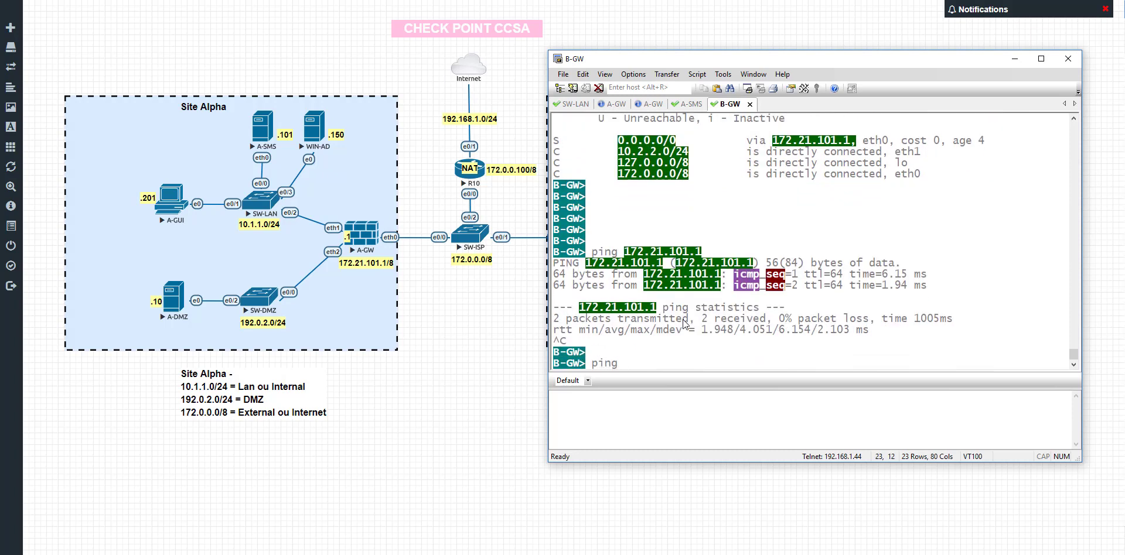
pyautogui.write('10.1.1.201')
pyautogui.press('Return')
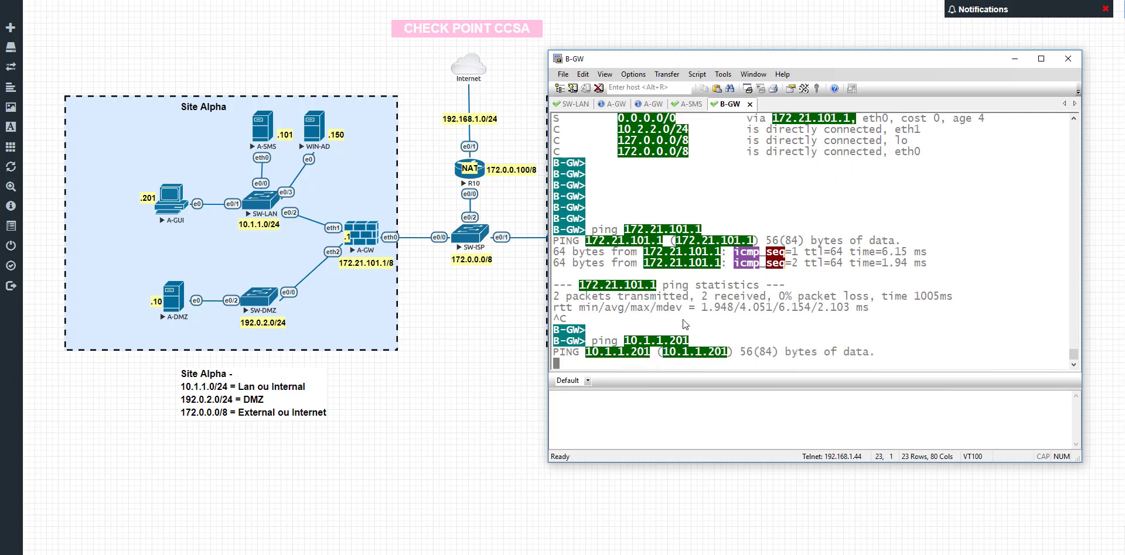
pyautogui.hotkey('ctrl', 'c')
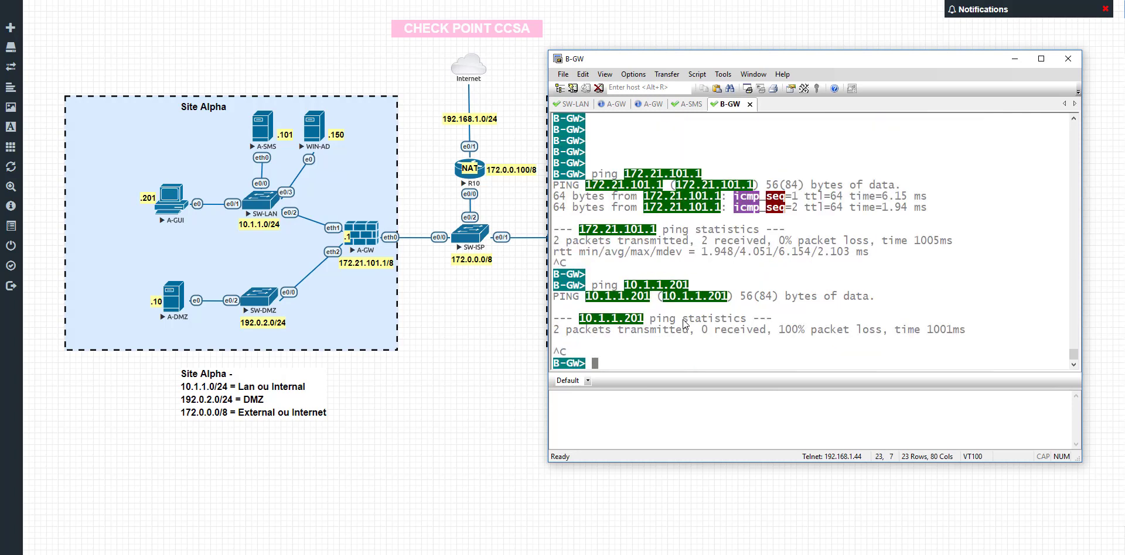
pyautogui.press('Return')
pyautogui.press('Return')
pyautogui.press('Return')
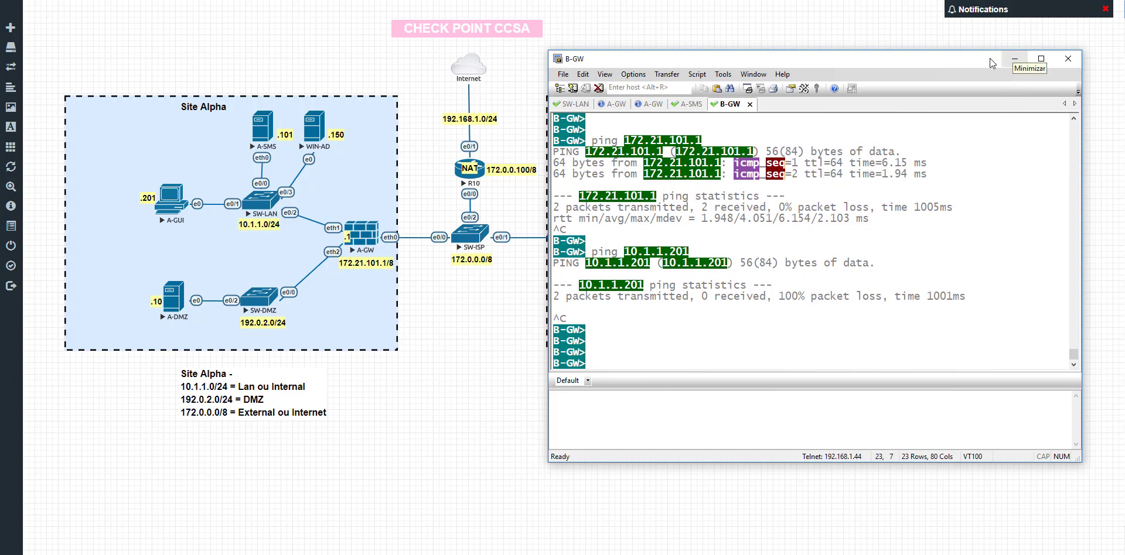
# Minimize SecureCRT and open A-GUI's remote desktop from the EVE-NG topology
pyautogui.click(1011, 59)
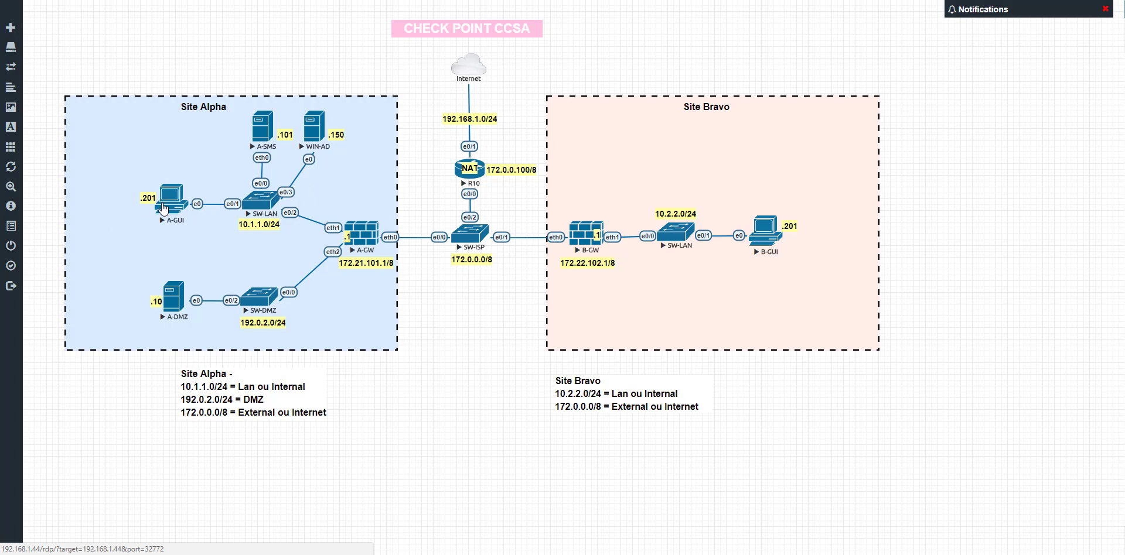
pyautogui.moveTo(577, 394); pyautogui.dragTo(575, 392)
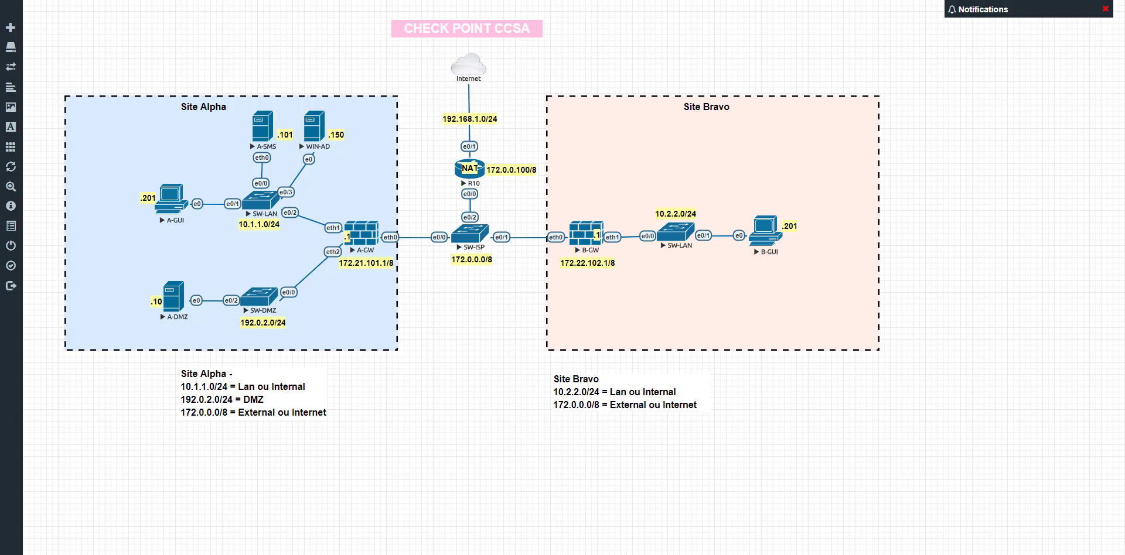
pyautogui.click(171, 214)
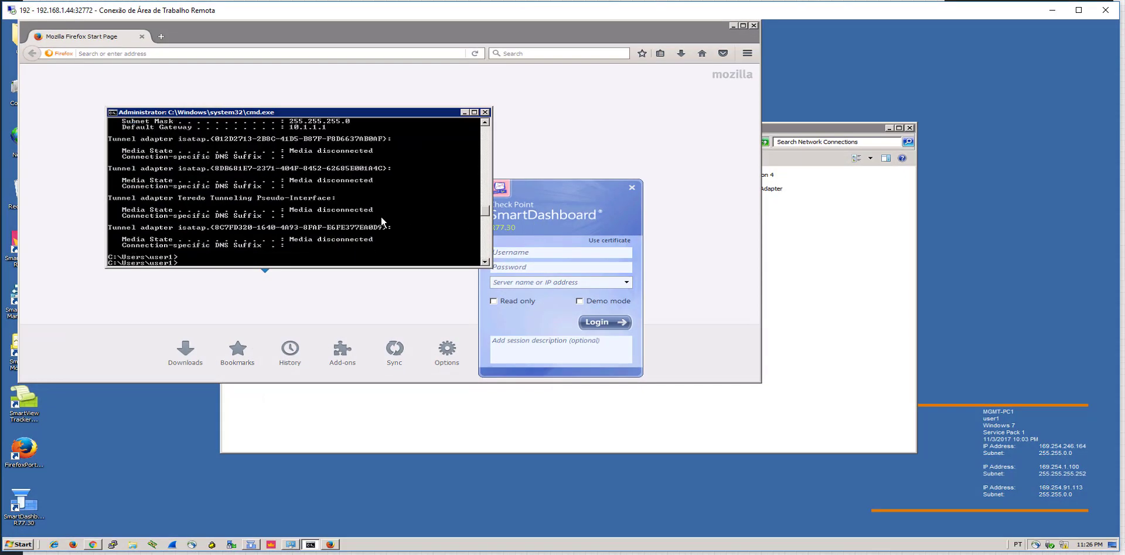
# Run ipconfig in A-GUI's command window to check its adapter addresses
pyautogui.press('Return')
pyautogui.press('Return')
pyautogui.press('Return')
pyautogui.write('ipconfig')
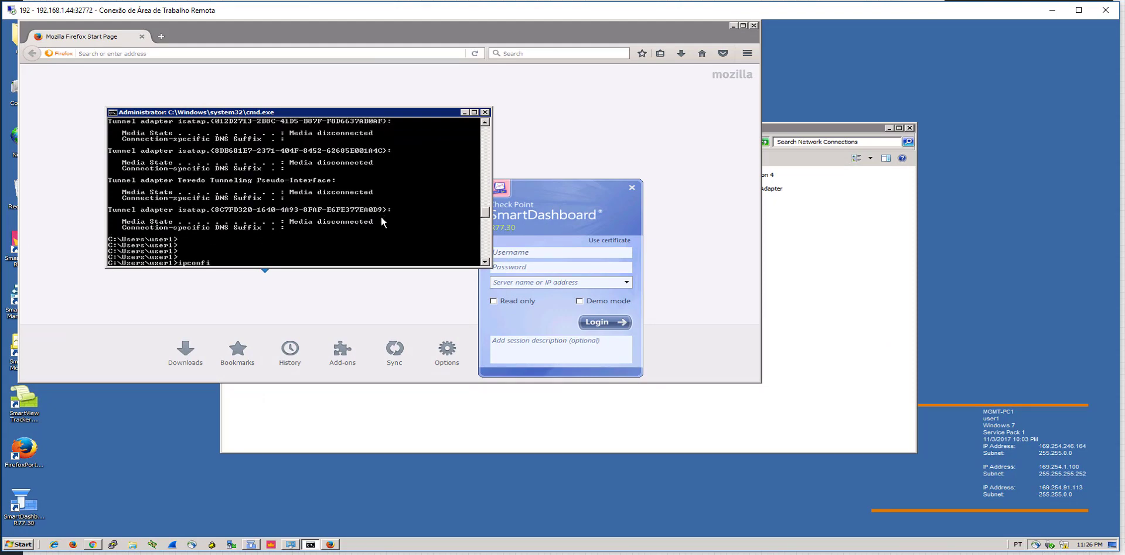
pyautogui.press('Return')
pyautogui.press('Return')
pyautogui.press('Return')
pyautogui.press('Return')
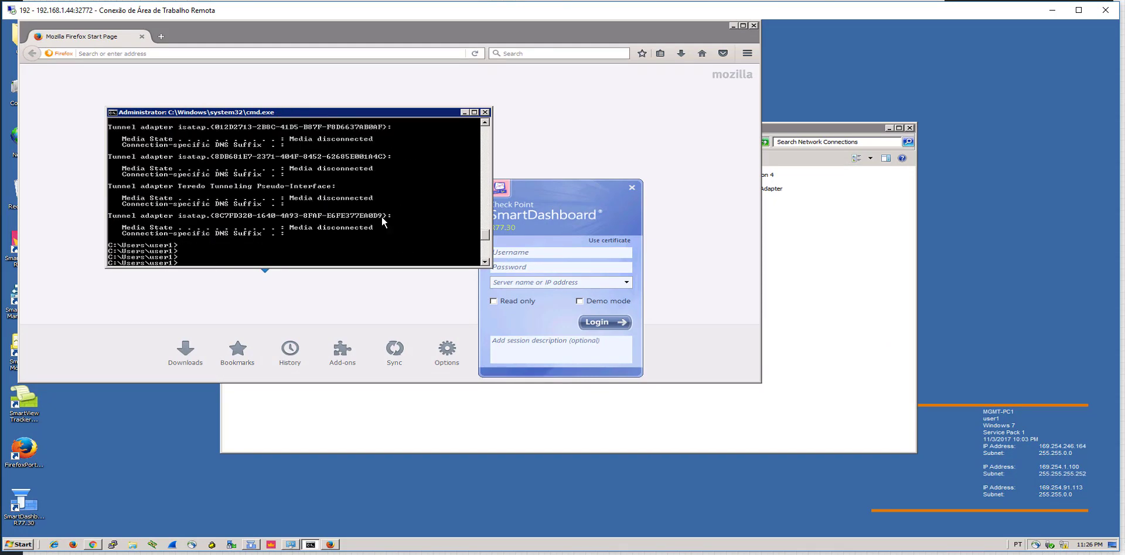
pyautogui.scroll(2, 381, 217)
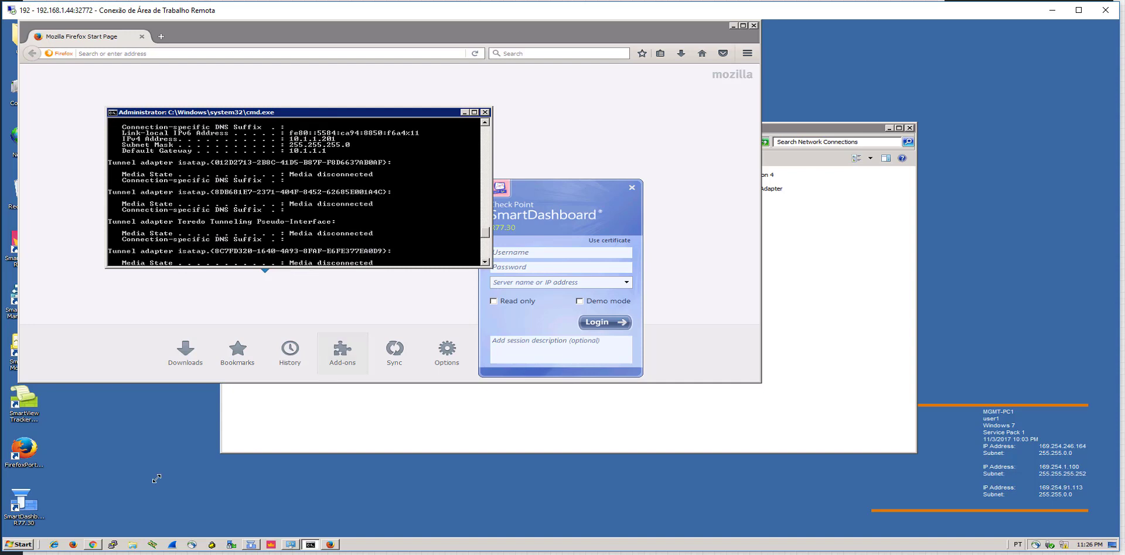
pyautogui.click(93, 544)
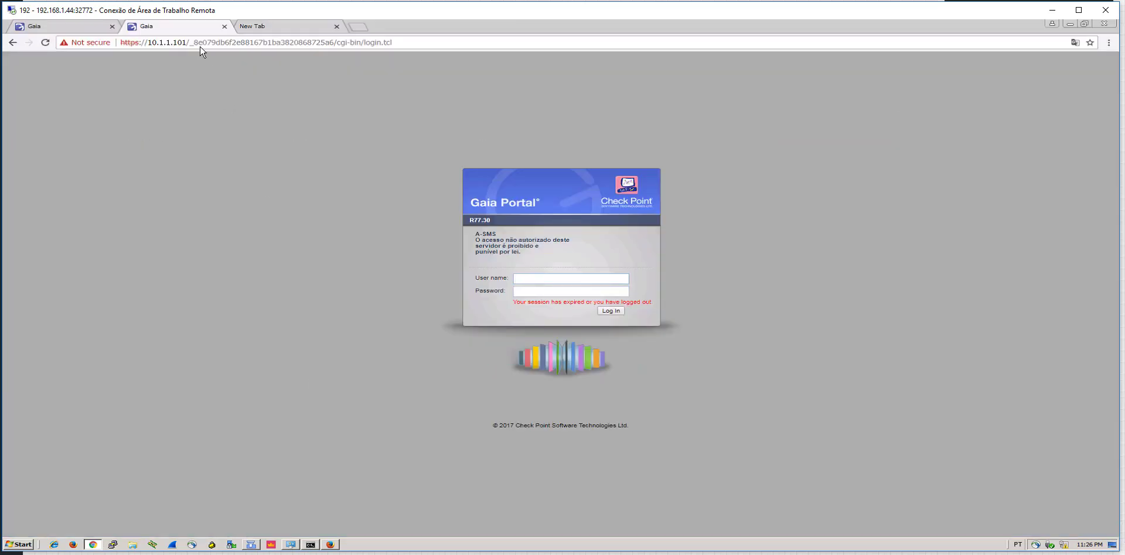
pyautogui.click(190, 46)
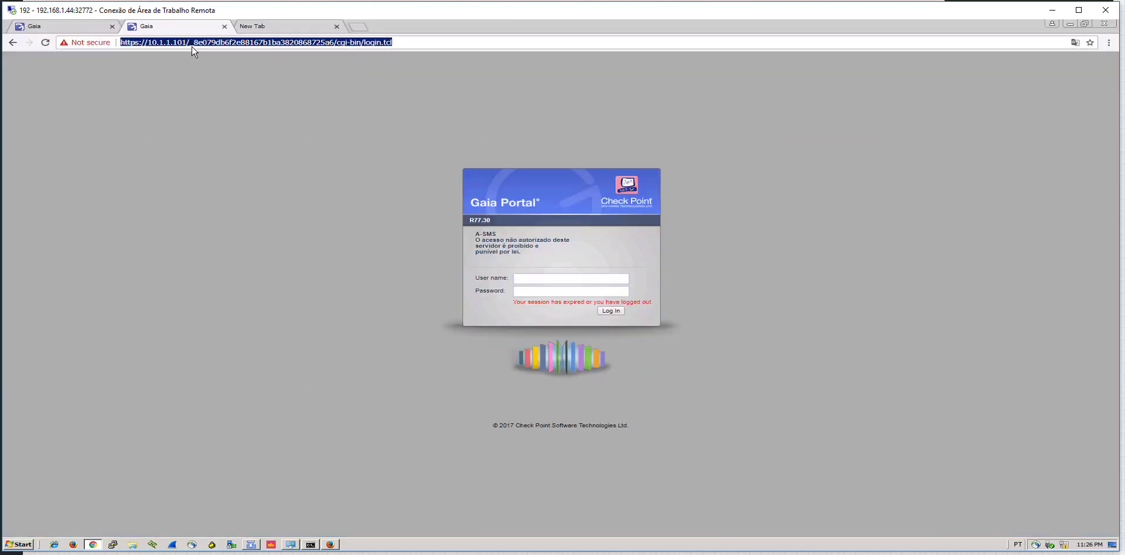
pyautogui.write('10.1.1.101')
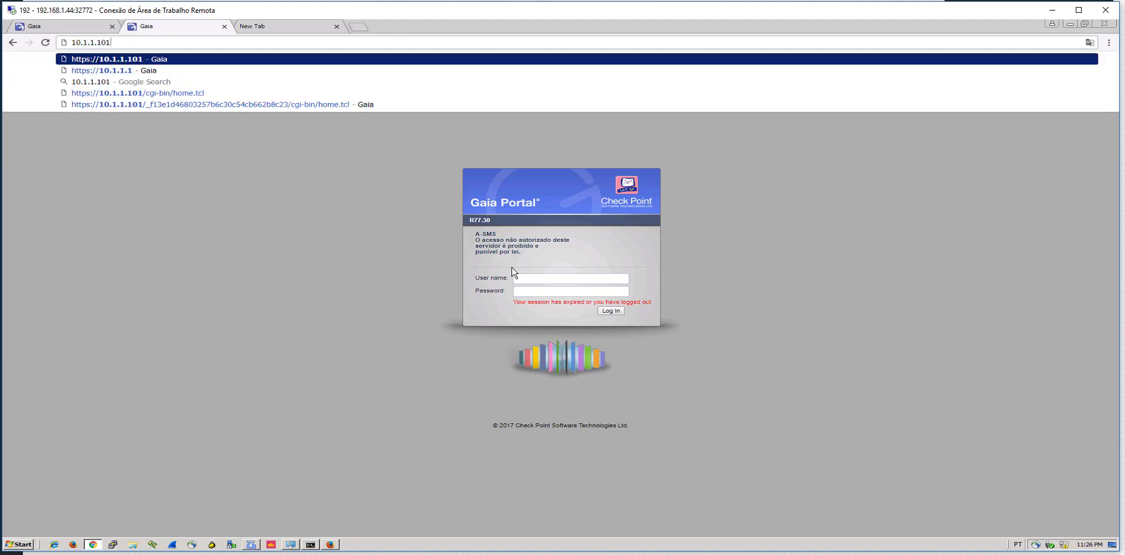
pyautogui.press('Home')
pyautogui.write('https:')
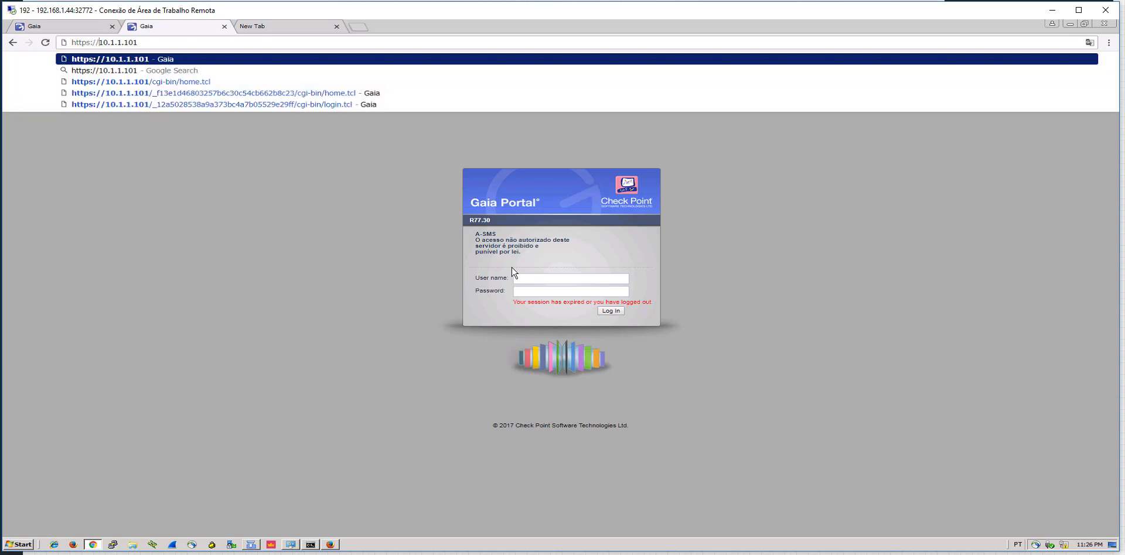
pyautogui.press('Return')
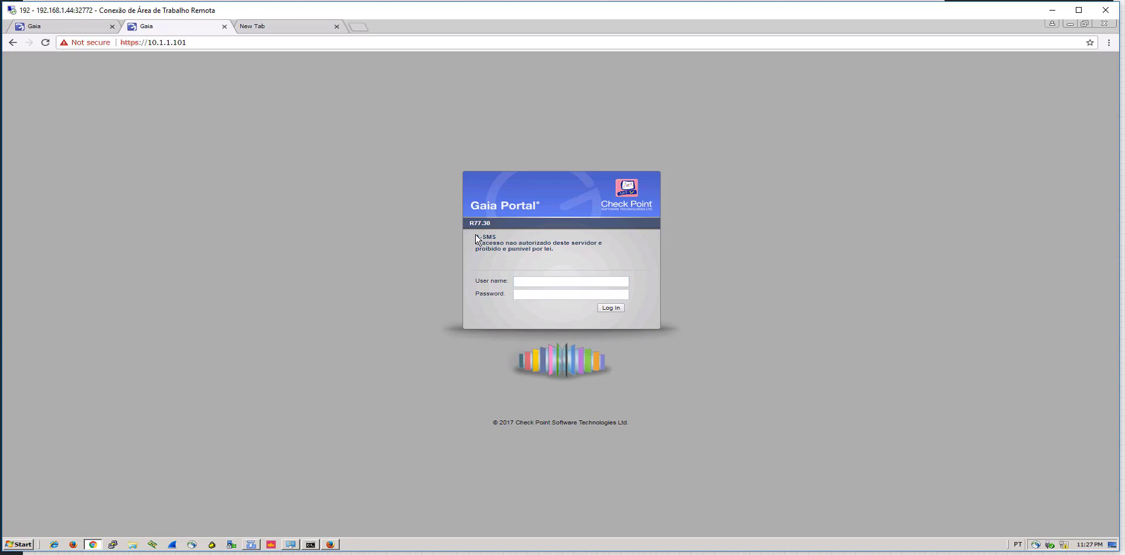
pyautogui.moveTo(537, 237); pyautogui.dragTo(608, 252)
pyautogui.click(568, 281)
pyautogui.press('Return')
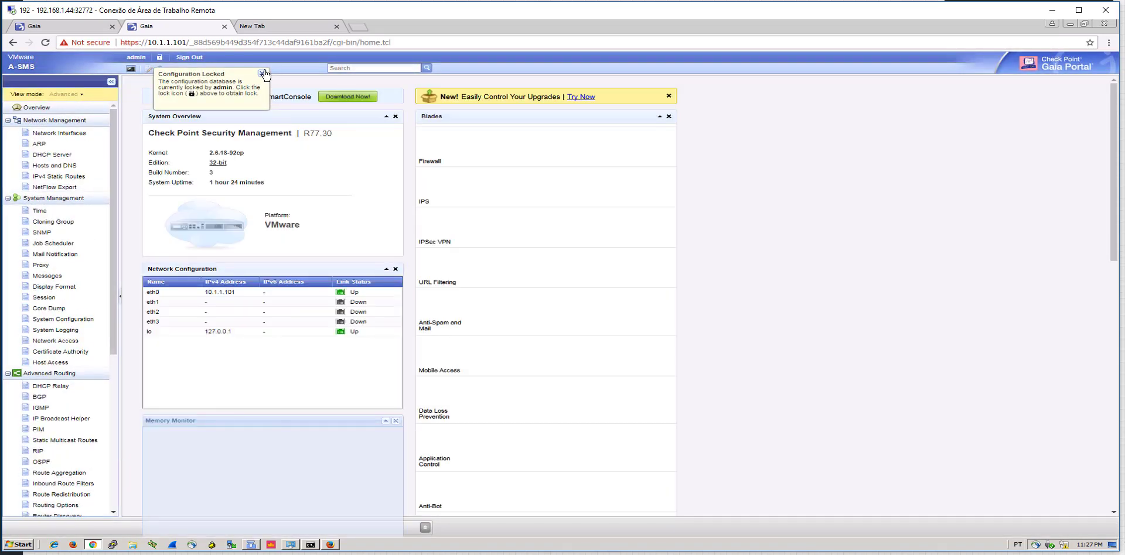
# Dismiss the Configuration Locked notice and download SmartConsole from the Gaia Portal overview
pyautogui.click(262, 74)
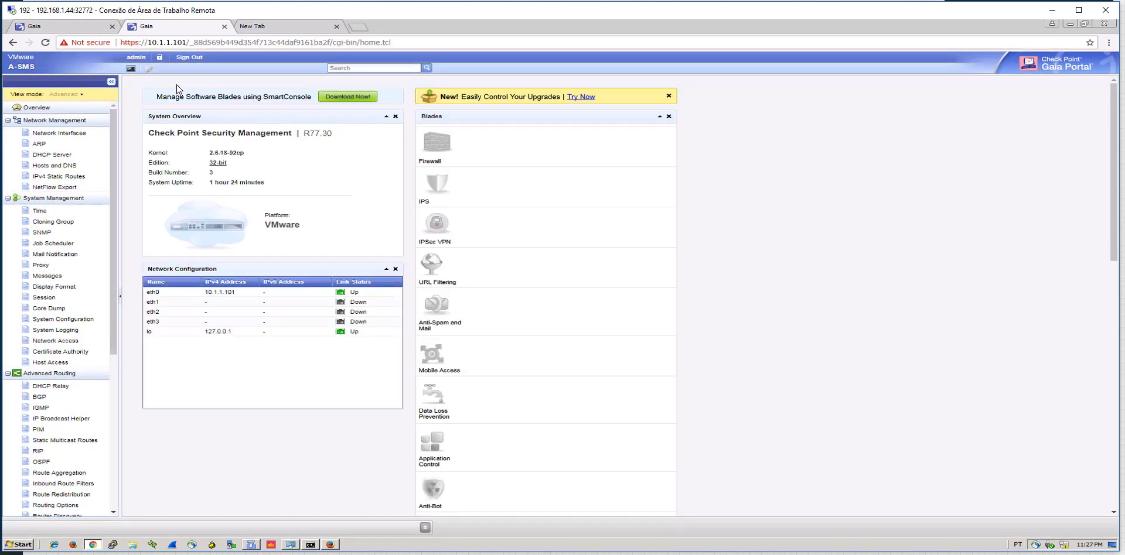
pyautogui.moveTo(157, 97); pyautogui.dragTo(307, 97)
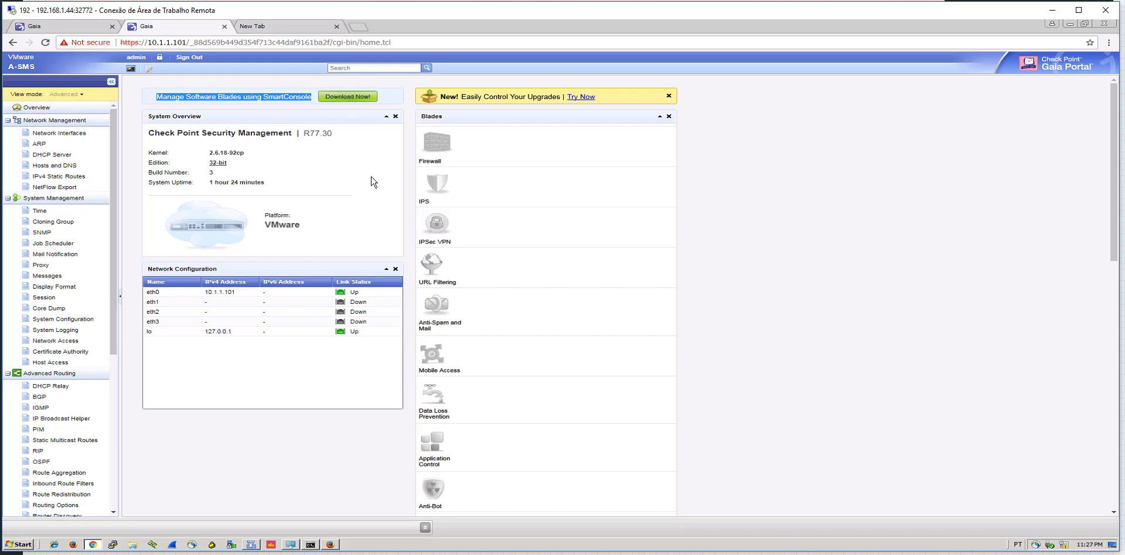
pyautogui.click(348, 96)
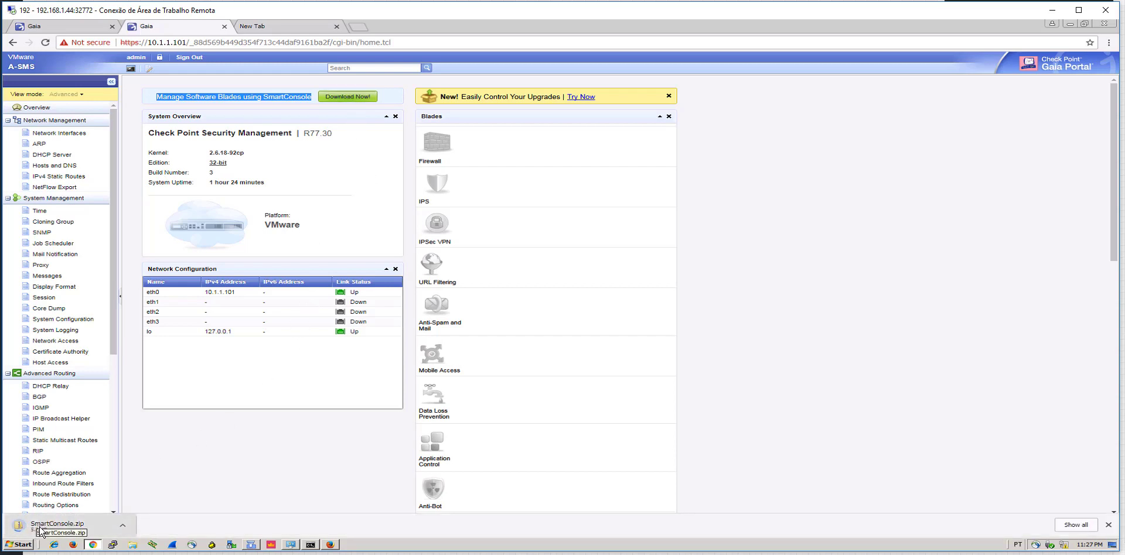
# Check the Check Point SmartConsole R77.30 Start menu folder, then bring up the SmartDashboard login window
pyautogui.press('super')
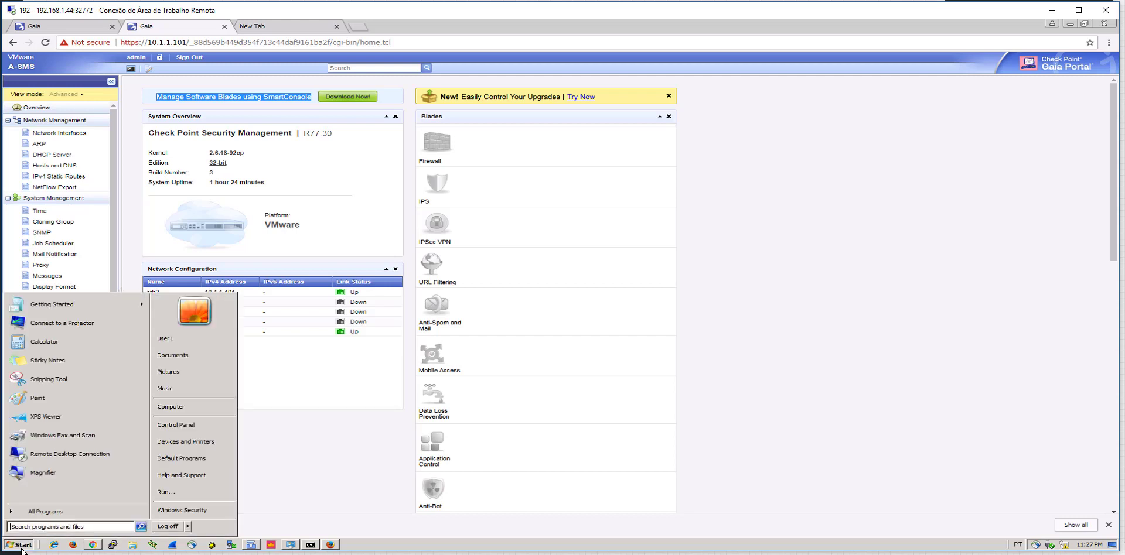
pyautogui.scroll(-1, 76, 403)
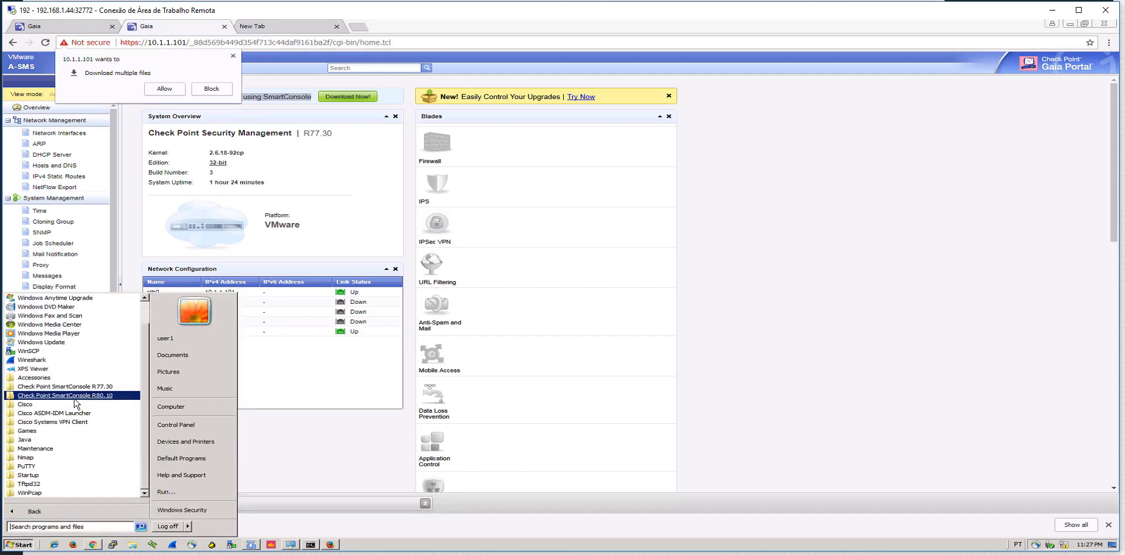
pyautogui.click(79, 389)
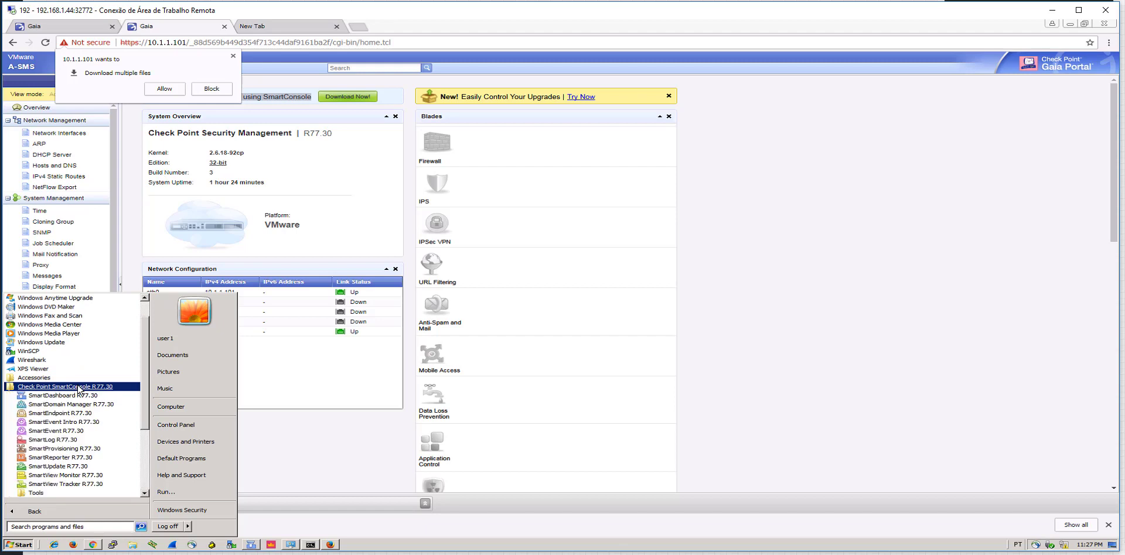
pyautogui.scroll(-1, 79, 389)
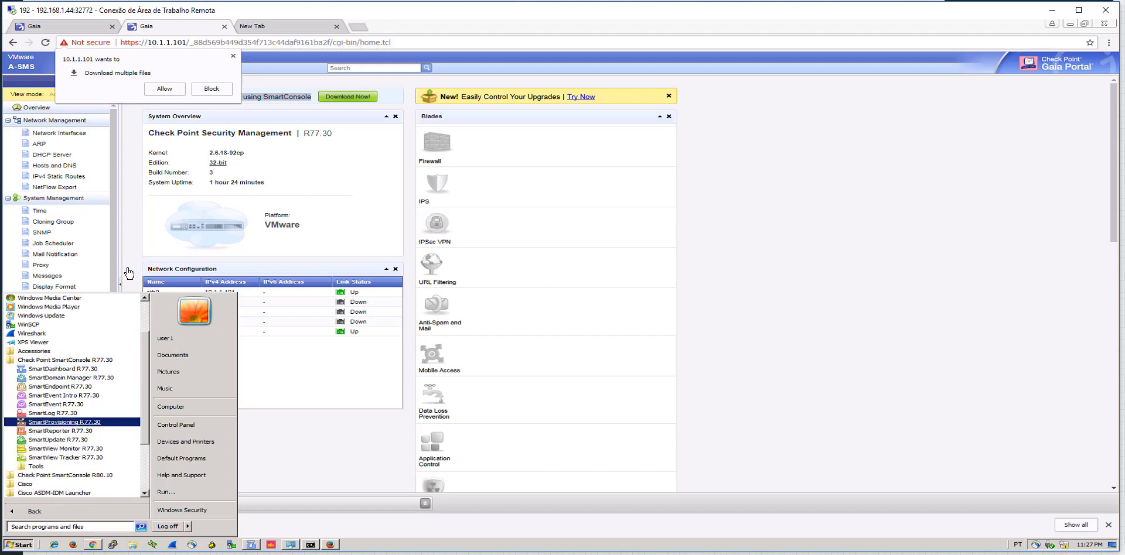
pyautogui.click(355, 526)
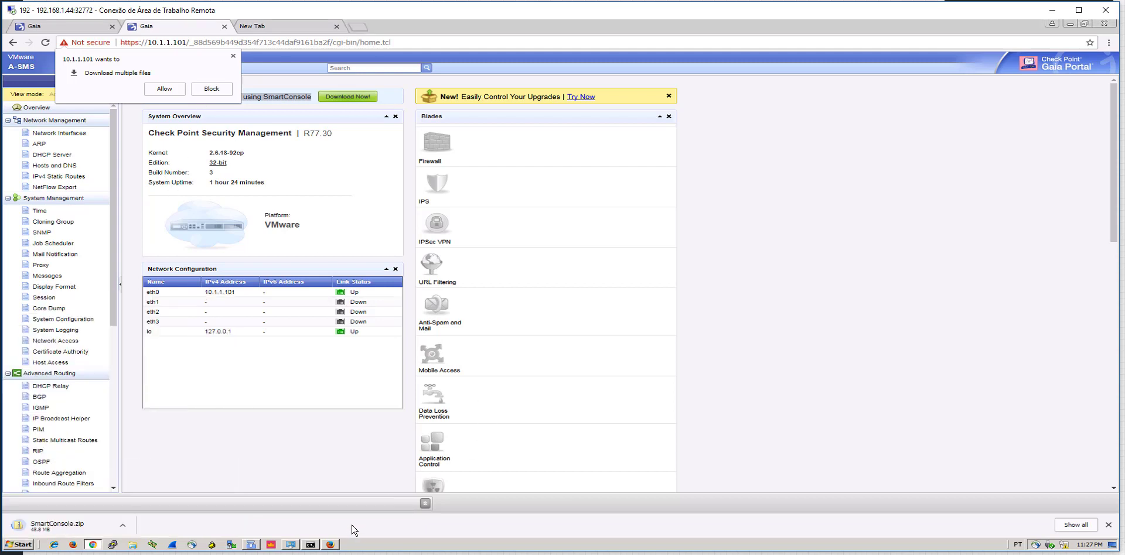
pyautogui.click(256, 543)
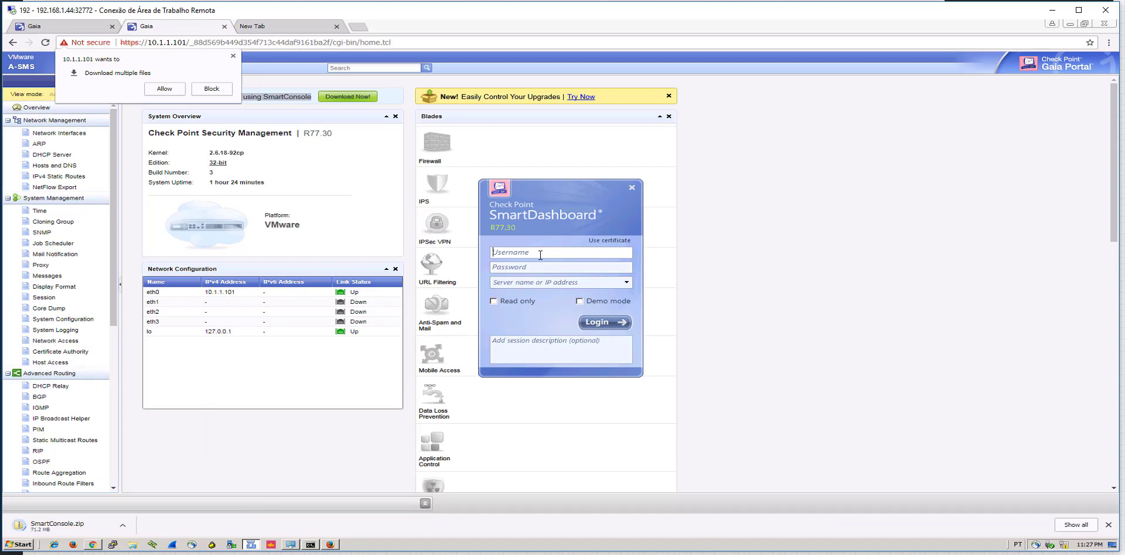
# Enter the user name, password and server 10.1.1.101, and log in to SmartDashboard
pyautogui.write('fwadmin')
pyautogui.press('Tab')
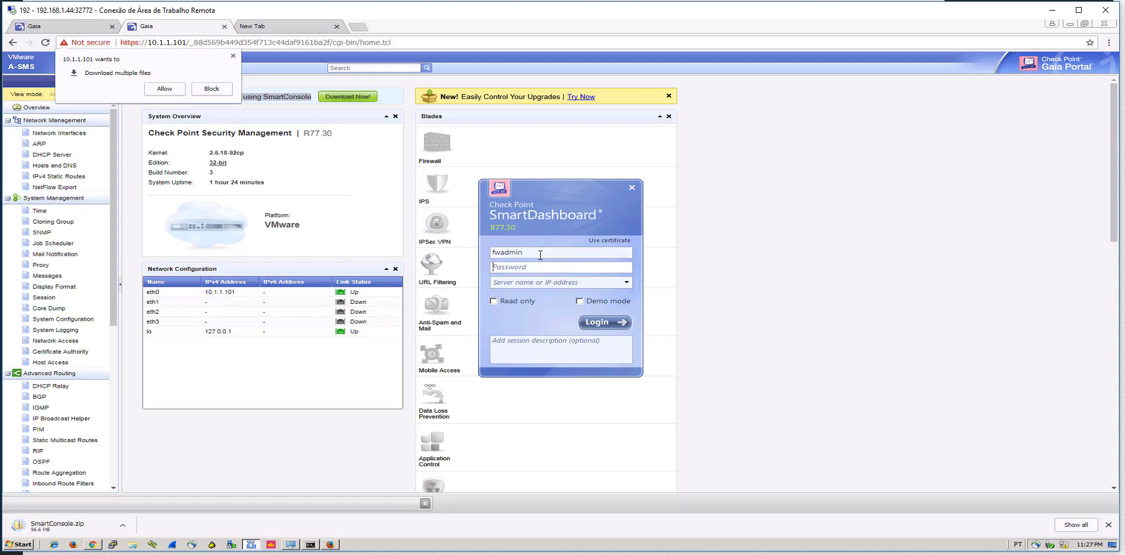
pyautogui.write('****')
pyautogui.press('Tab')
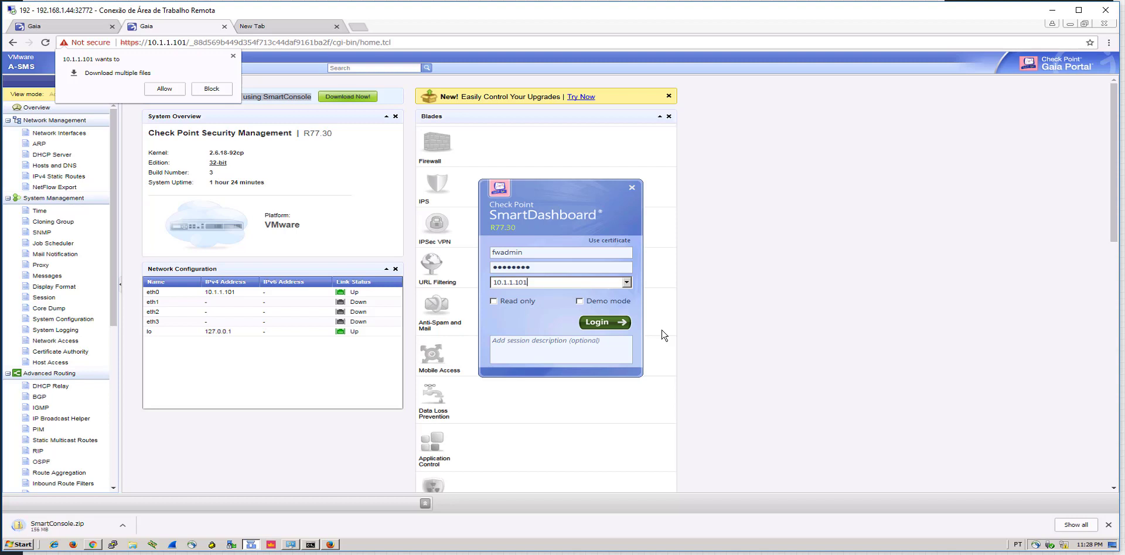
pyautogui.click(622, 326)
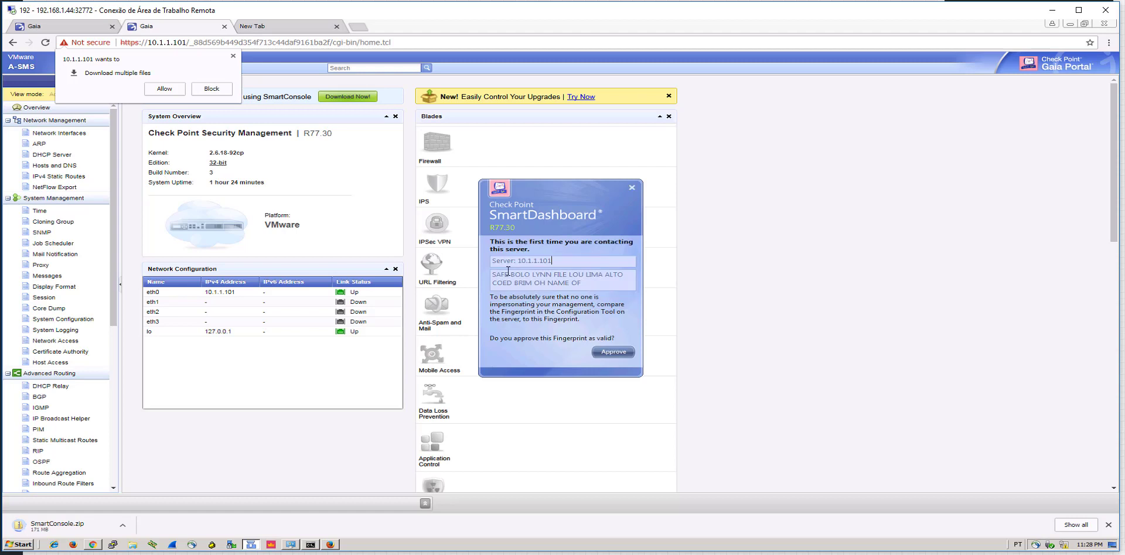
# Select the full server fingerprint text in the first-contact approval dialog
pyautogui.click(492, 277)
pyautogui.moveTo(493, 276); pyautogui.dragTo(582, 287)
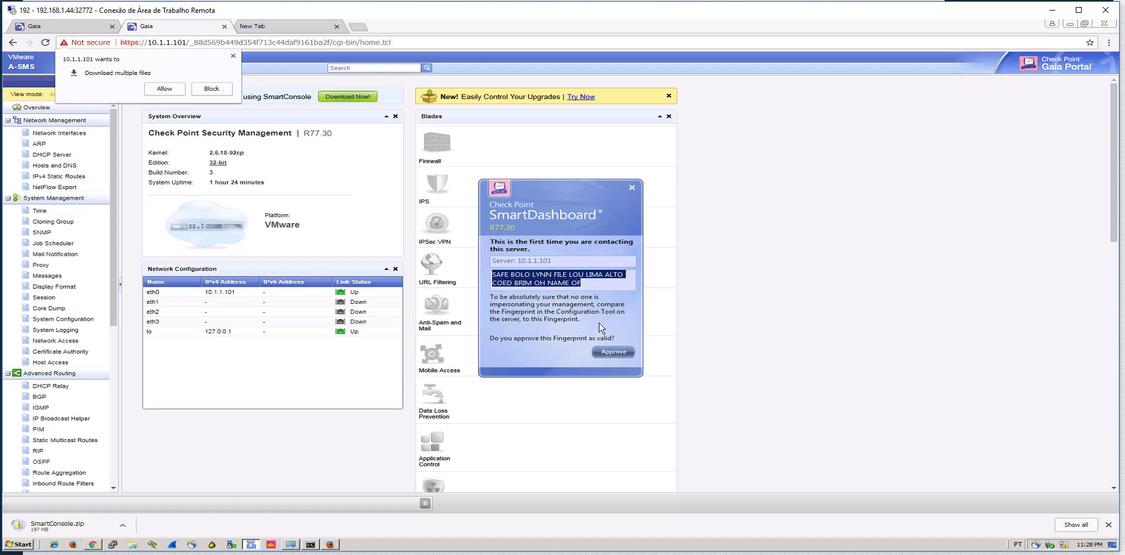
pyautogui.click(589, 281)
pyautogui.moveTo(589, 281); pyautogui.dragTo(490, 275)
# On the A-SMS terminal, run cpconfig and choose option 7 to show the certificate fingerprint
pyautogui.hotkey('alt', 'Tab')
pyautogui.moveTo(515, 15); pyautogui.dragTo(529, 124)
pyautogui.click(398, 169)
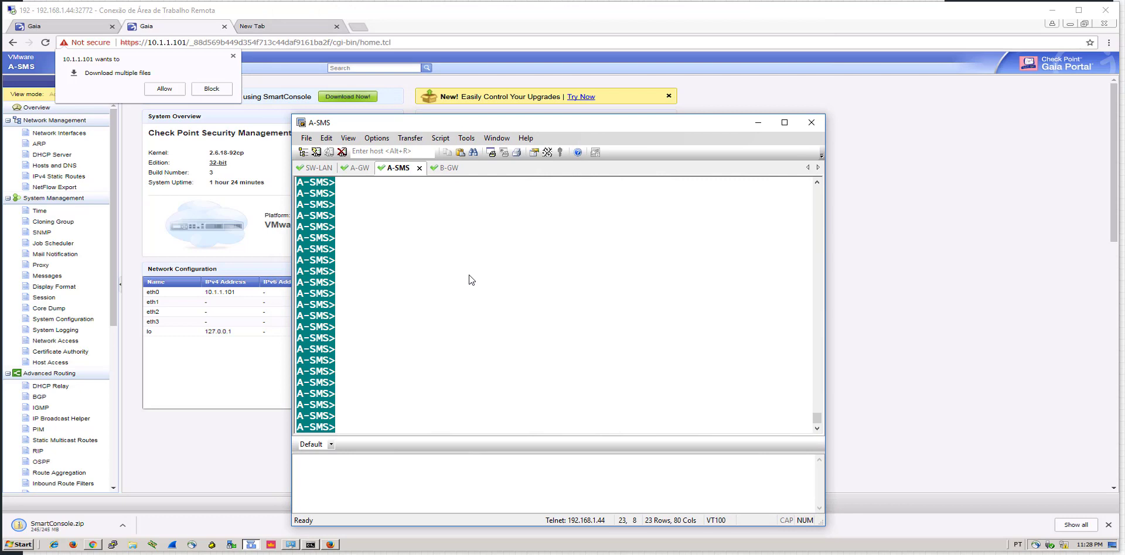
pyautogui.write('cpconfig')
pyautogui.press('Return')
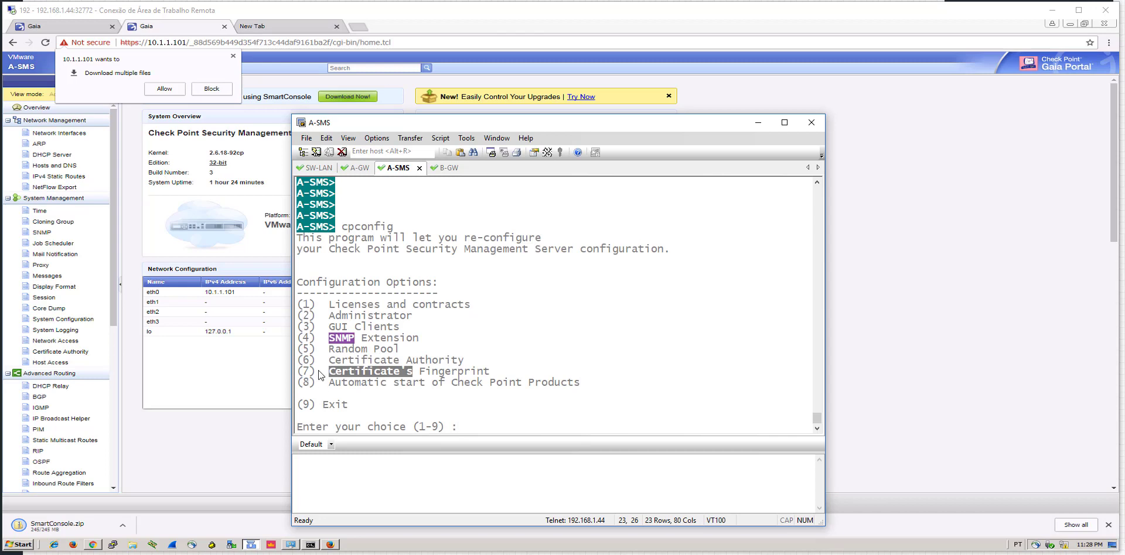
pyautogui.write('7')
pyautogui.press('Return')
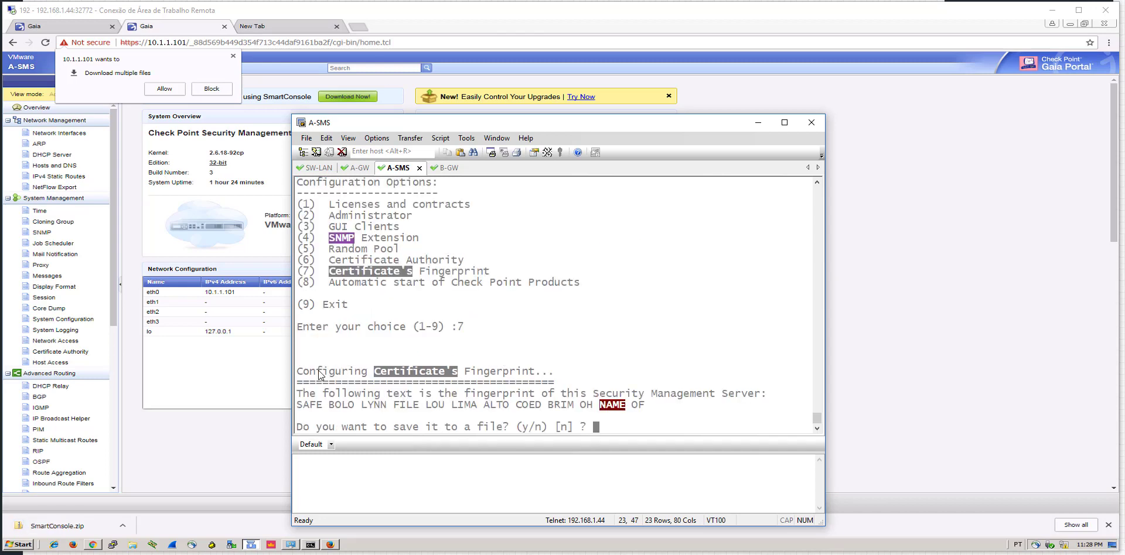
# Place the terminal beside the dialog and highlight both fingerprints to confirm they match
pyautogui.moveTo(473, 124); pyautogui.dragTo(851, 84)
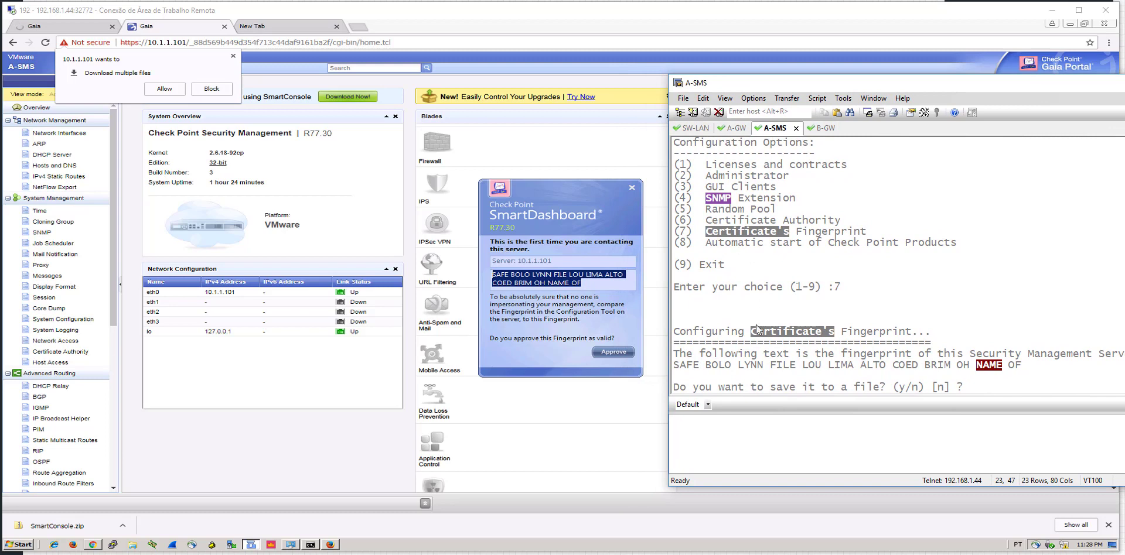
pyautogui.moveTo(676, 366); pyautogui.dragTo(906, 373)
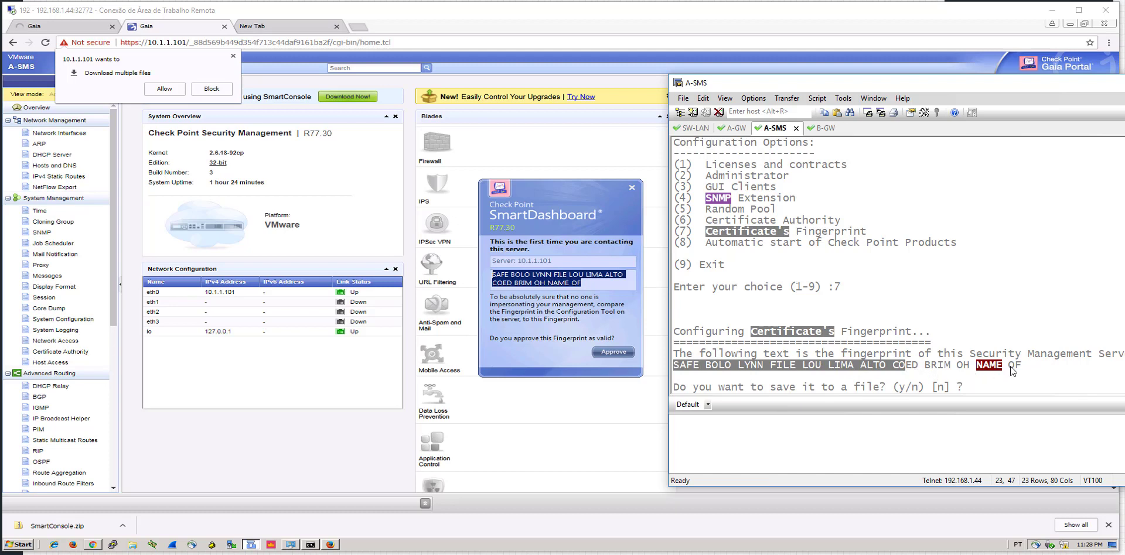
pyautogui.moveTo(1021, 367); pyautogui.dragTo(726, 366)
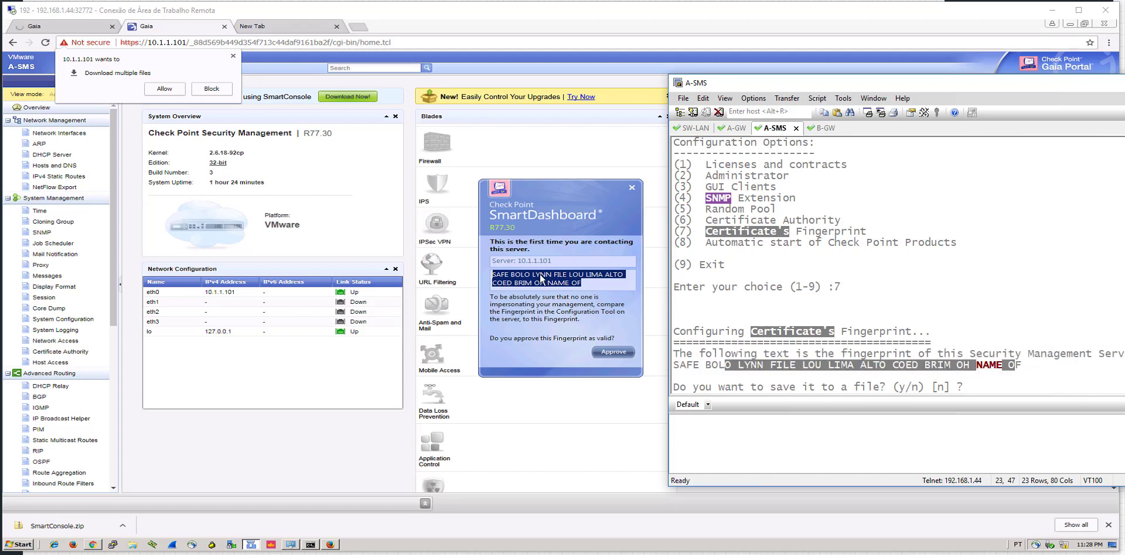
pyautogui.click(540, 279)
pyautogui.moveTo(509, 277); pyautogui.dragTo(611, 279)
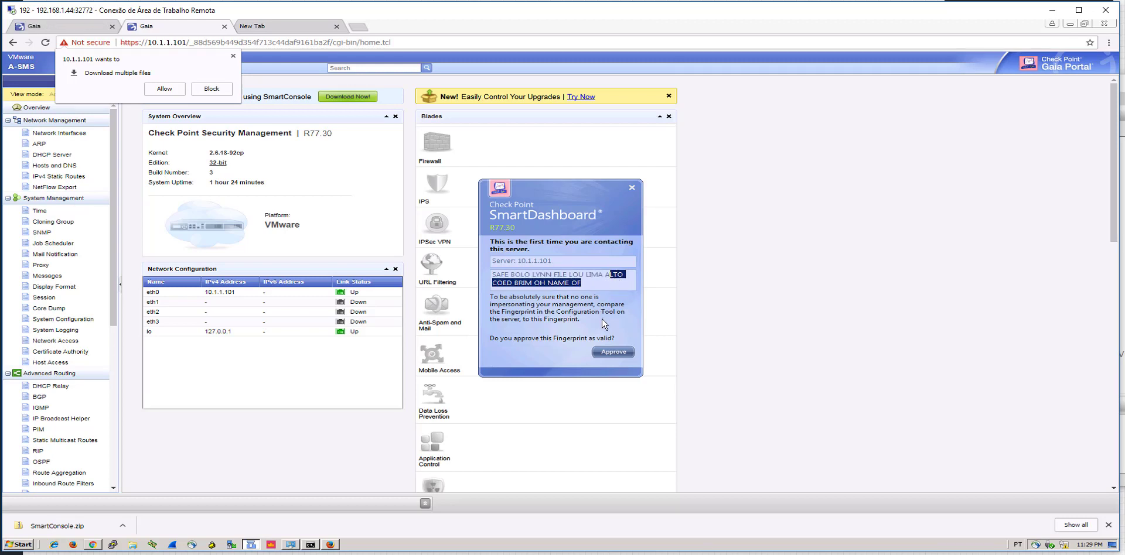
# Approve the fingerprint, dismiss the Trial Period notice, and expand the Check Point network objects
pyautogui.press('Right')
pyautogui.click(611, 352)
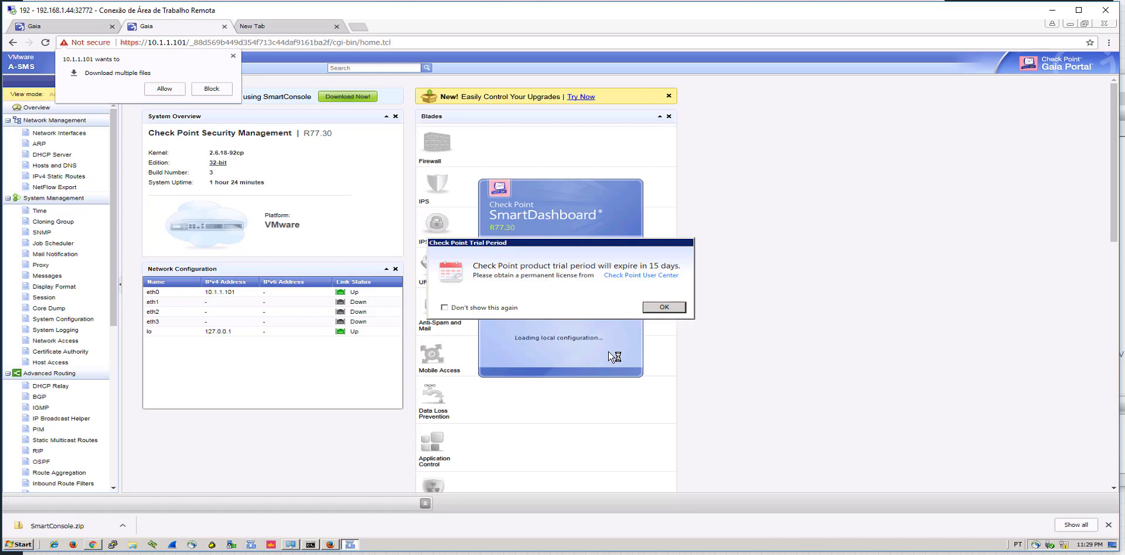
pyautogui.click(654, 308)
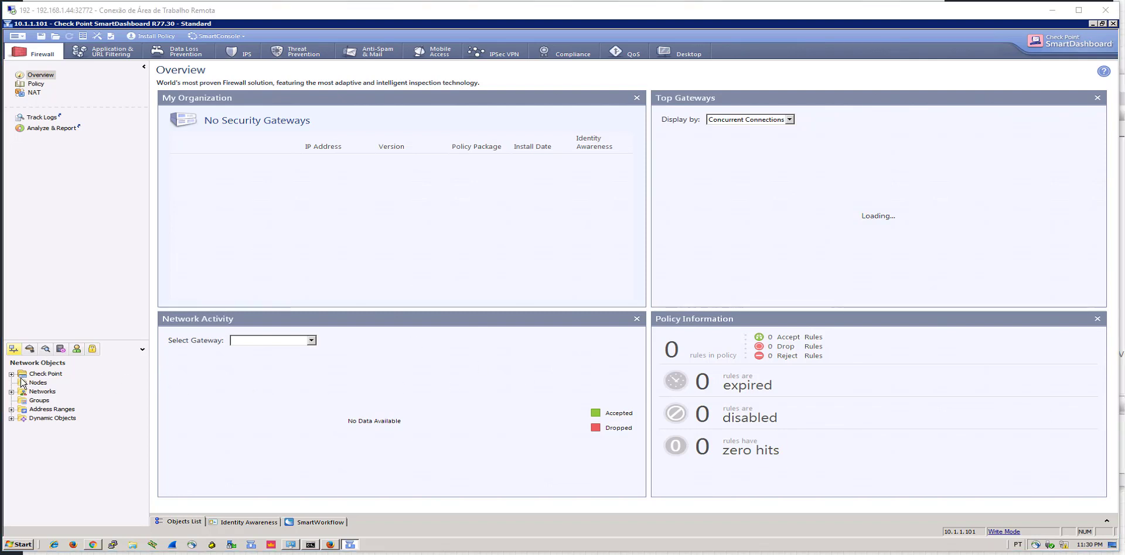
pyautogui.click(11, 375)
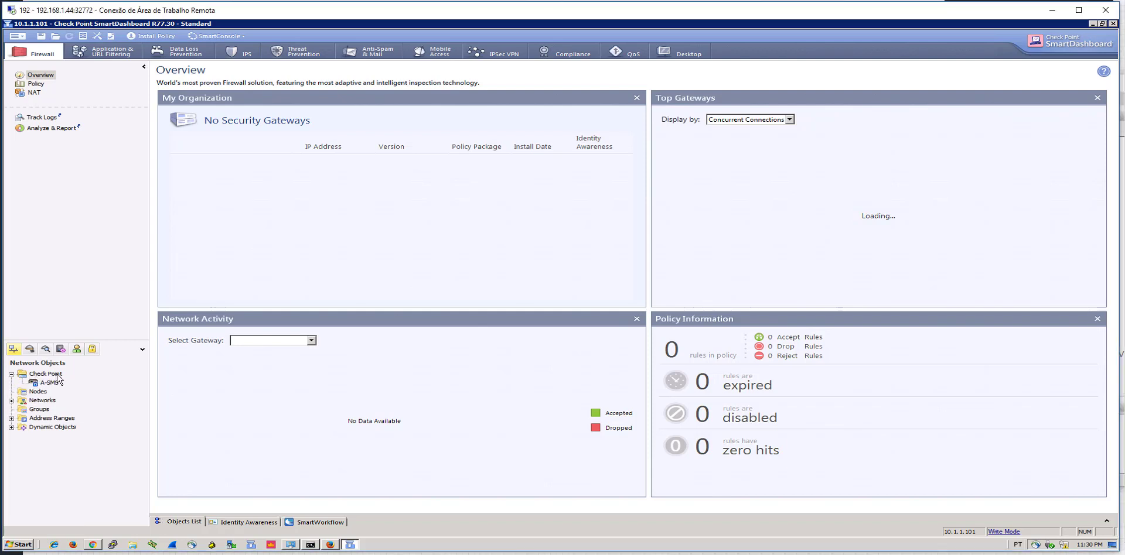
# Start a Classic Mode Security Gateway from the Check Point objects menu and name it A-GW
pyautogui.rightClick(57, 375)
pyautogui.moveTo(84, 379)
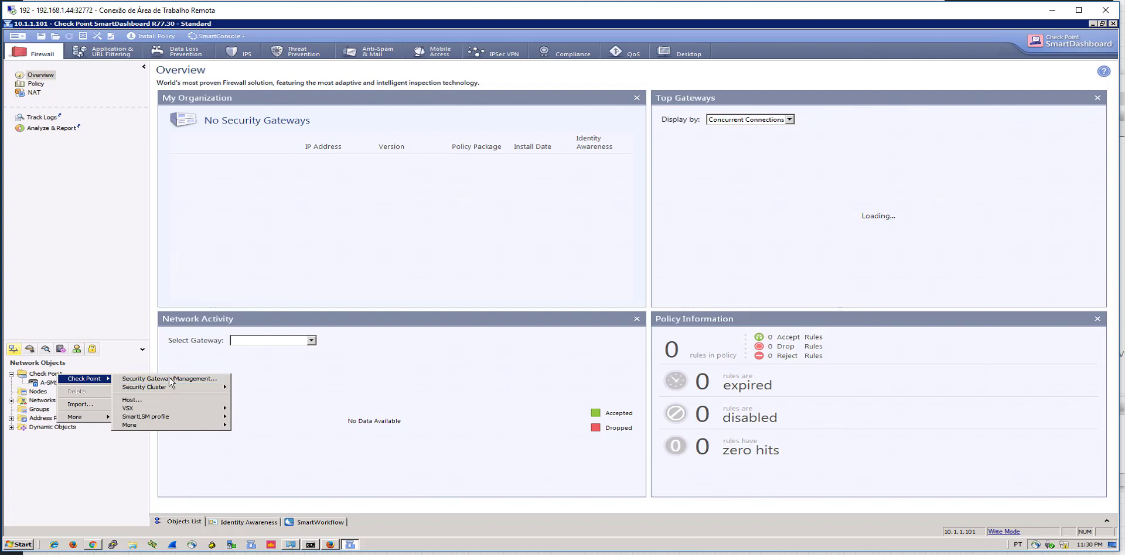
pyautogui.click(170, 379)
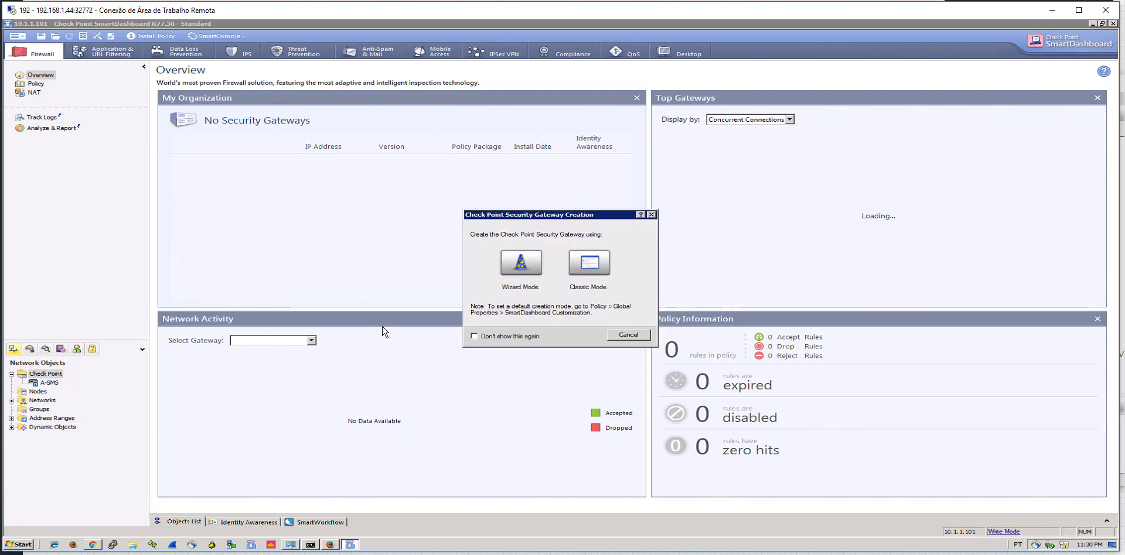
pyautogui.click(587, 263)
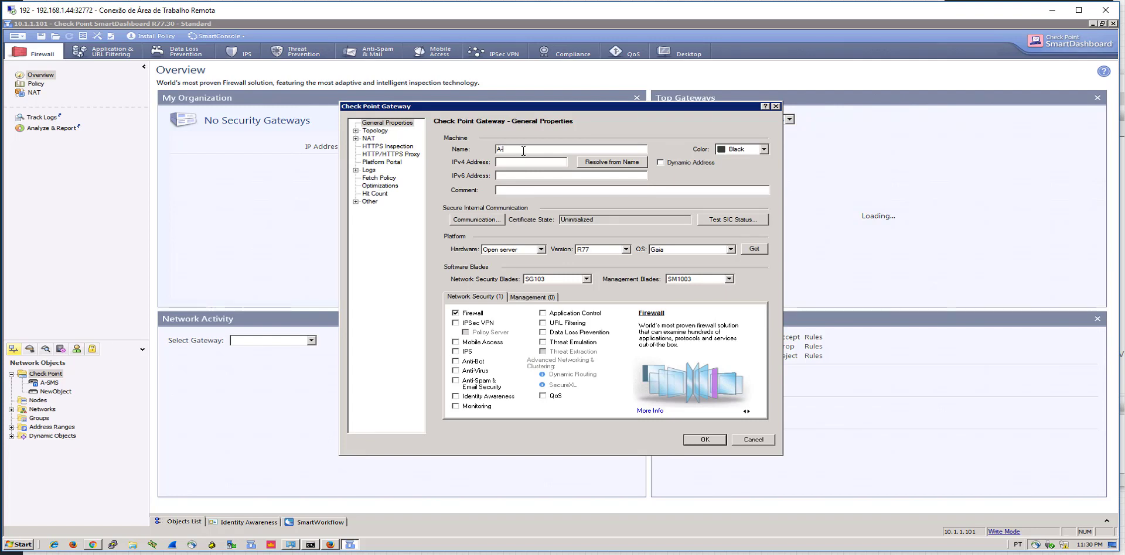
pyautogui.write('GW')
pyautogui.click(756, 150)
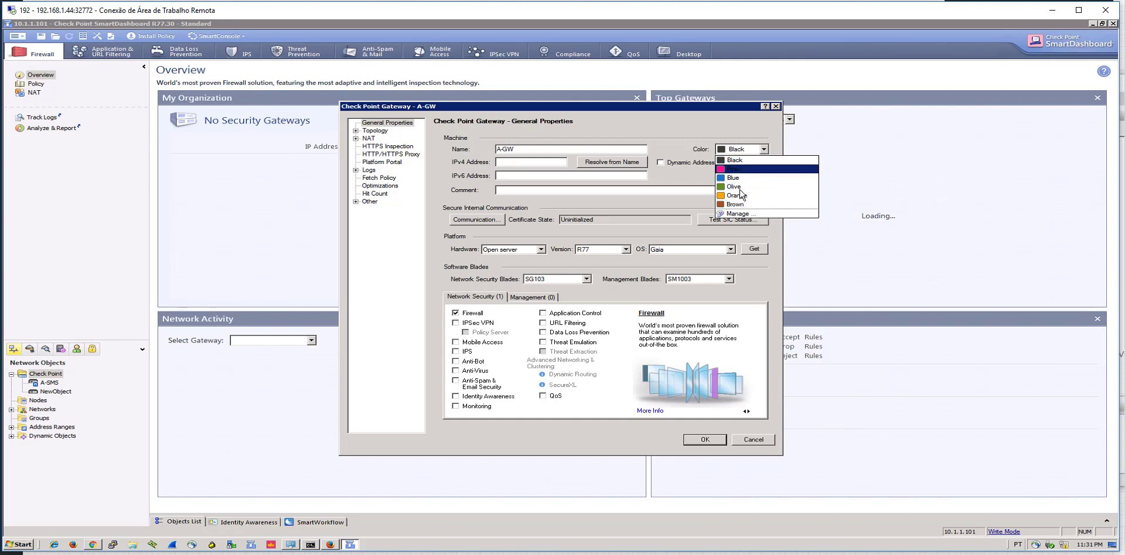
# Add the dark red Firebrick colour in the Color Manager
pyautogui.click(739, 214)
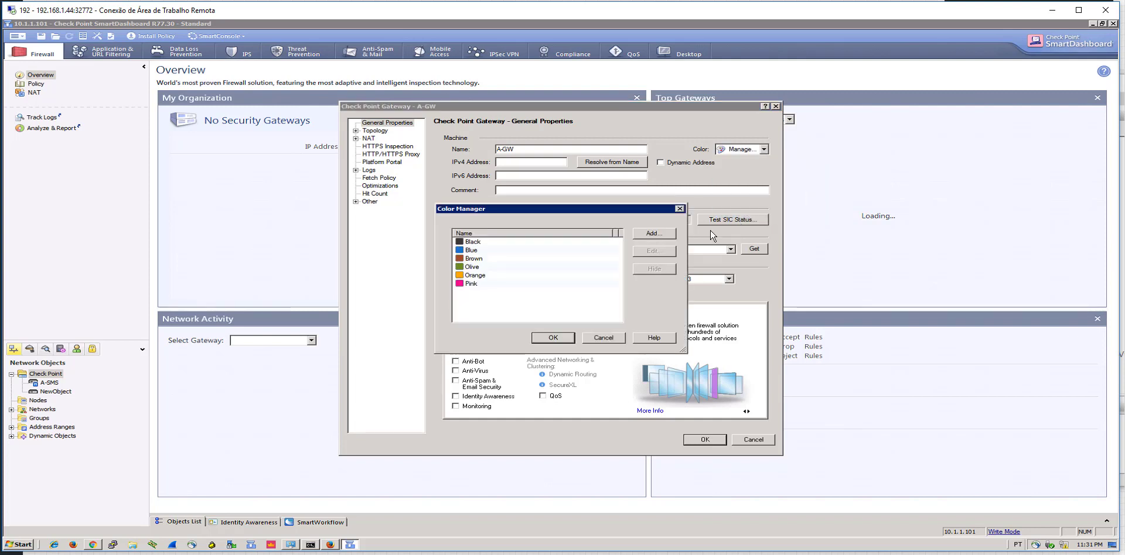
pyautogui.click(655, 234)
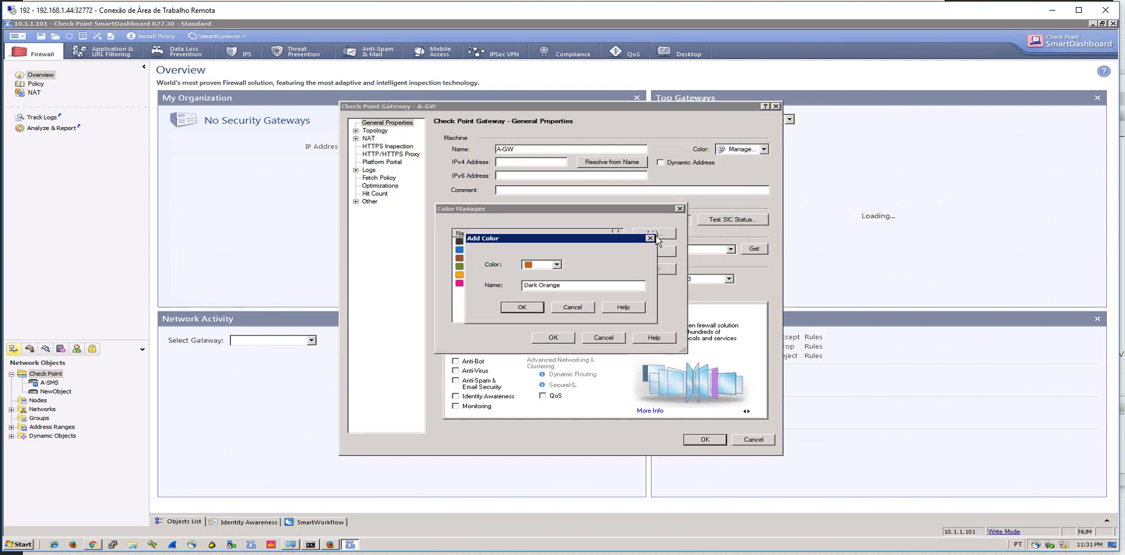
pyautogui.click(557, 265)
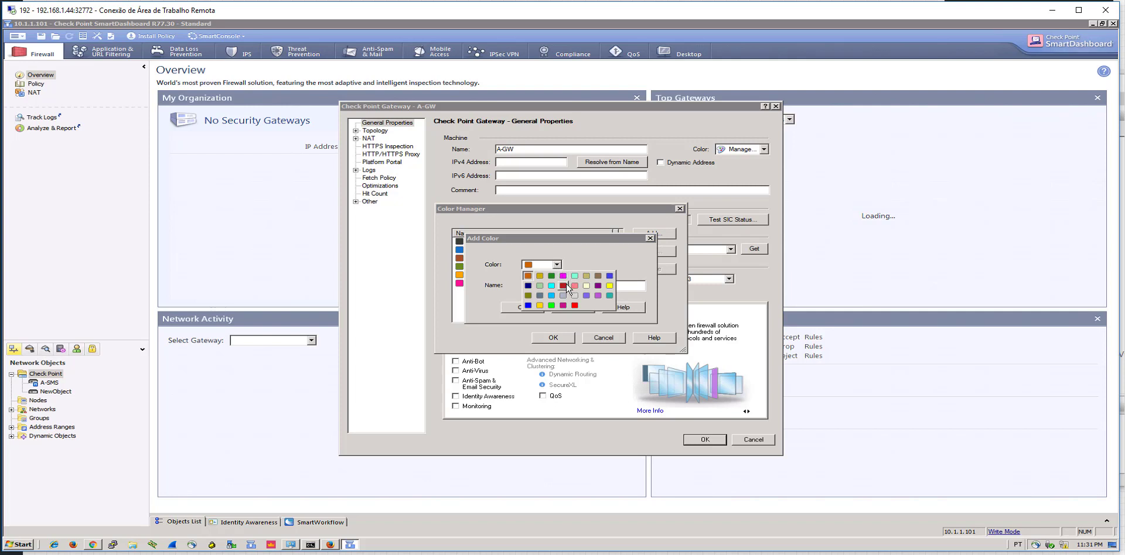
pyautogui.click(563, 286)
pyautogui.click(529, 308)
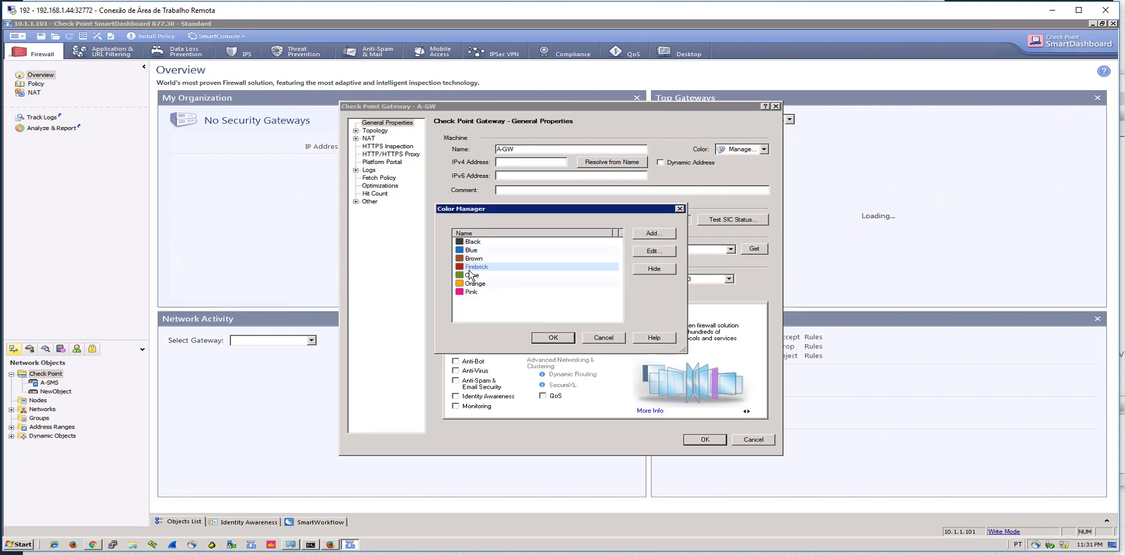
# Cancel a second colour addition and close the Color Manager
pyautogui.click(654, 233)
pyautogui.click(542, 266)
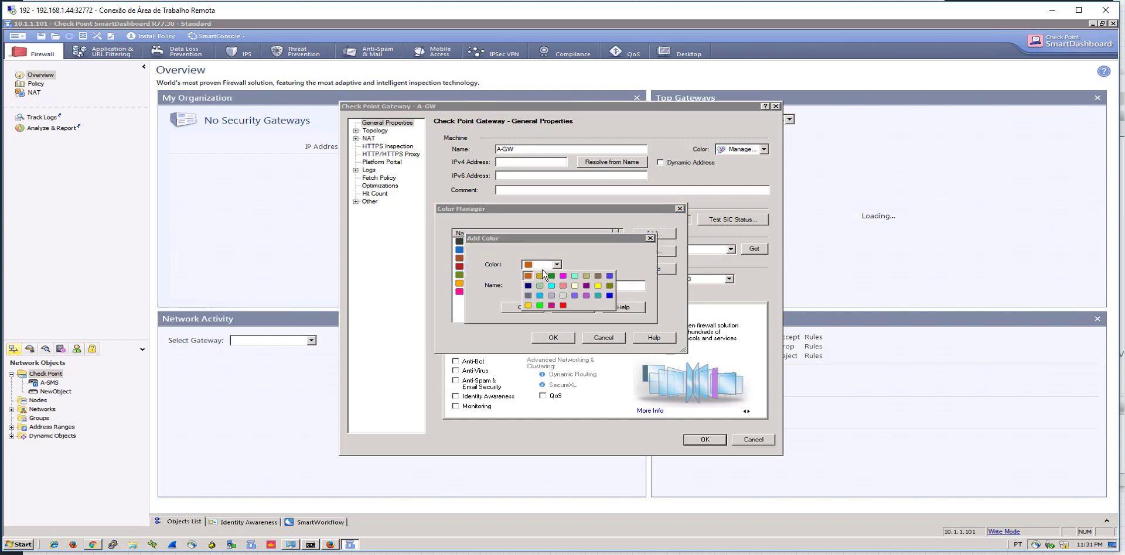
pyautogui.click(576, 318)
pyautogui.click(572, 309)
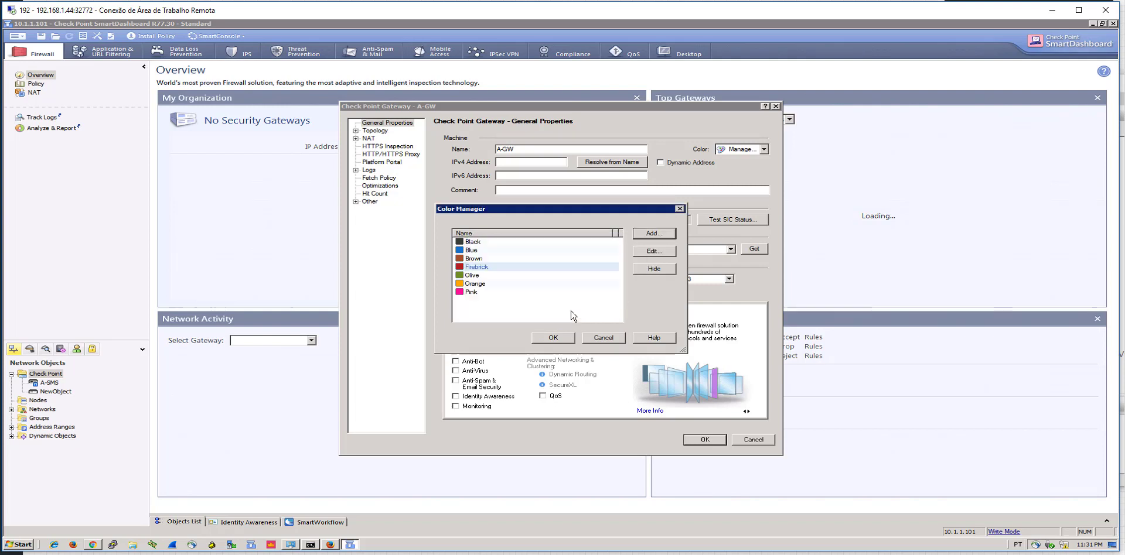
pyautogui.click(555, 340)
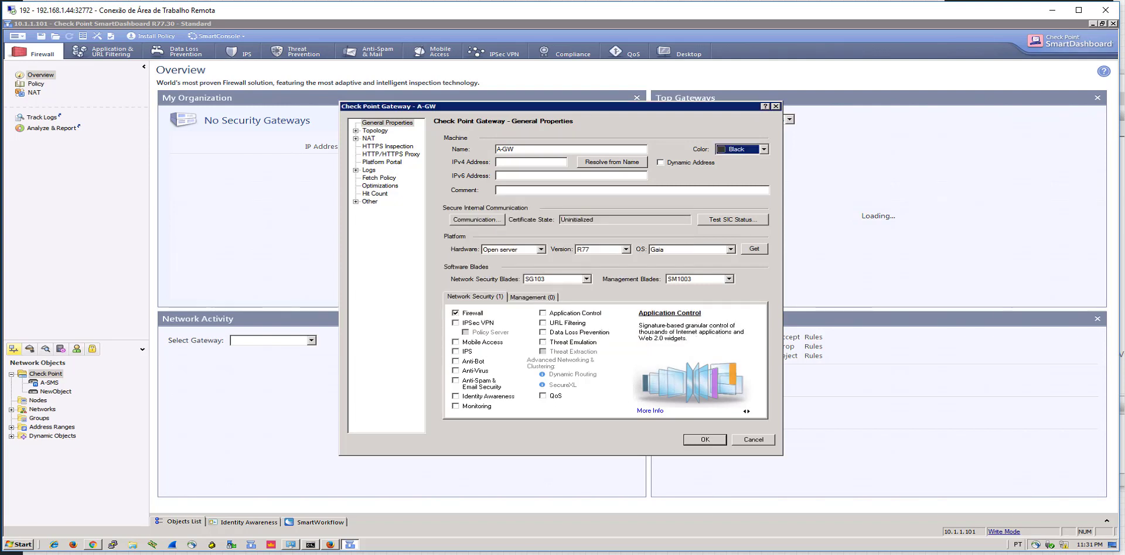
pyautogui.click(530, 150)
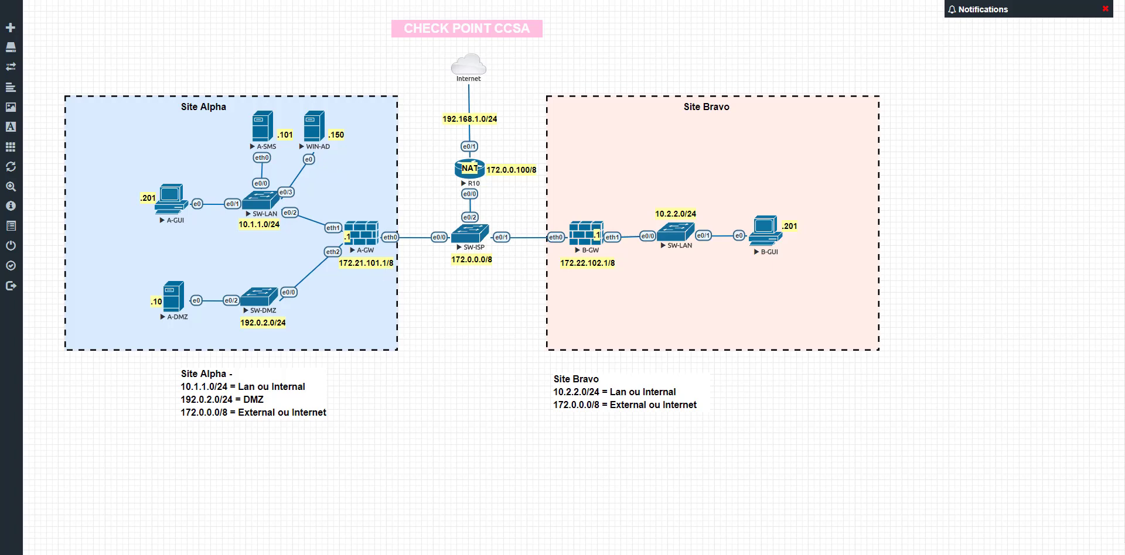
pyautogui.click(555, 480)
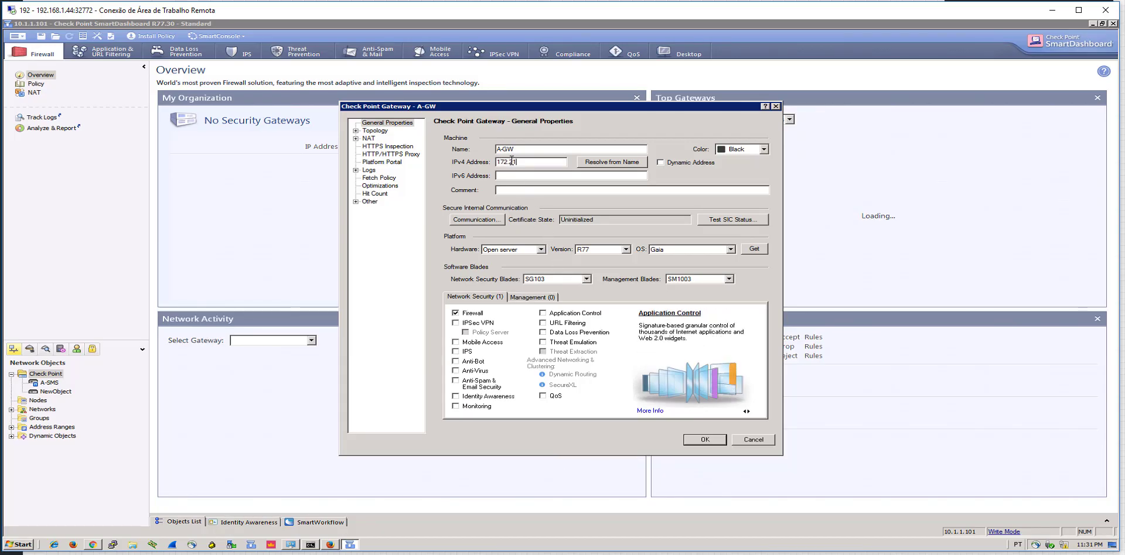
# Finish A-GW's IPv4 address 172.21.101.1 and check the Monitoring blade
pyautogui.write('.101.1')
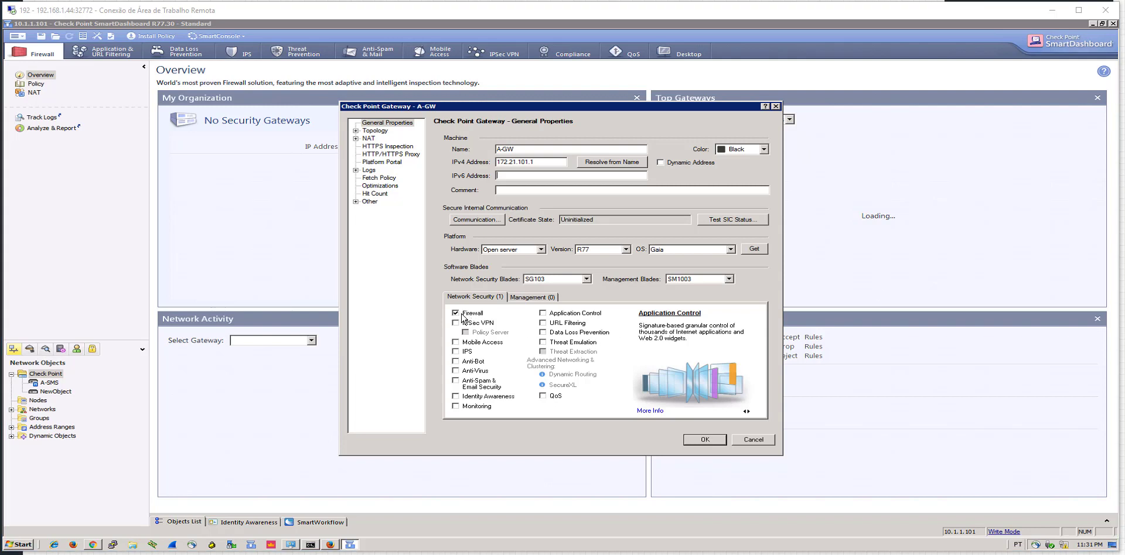
pyautogui.click(455, 407)
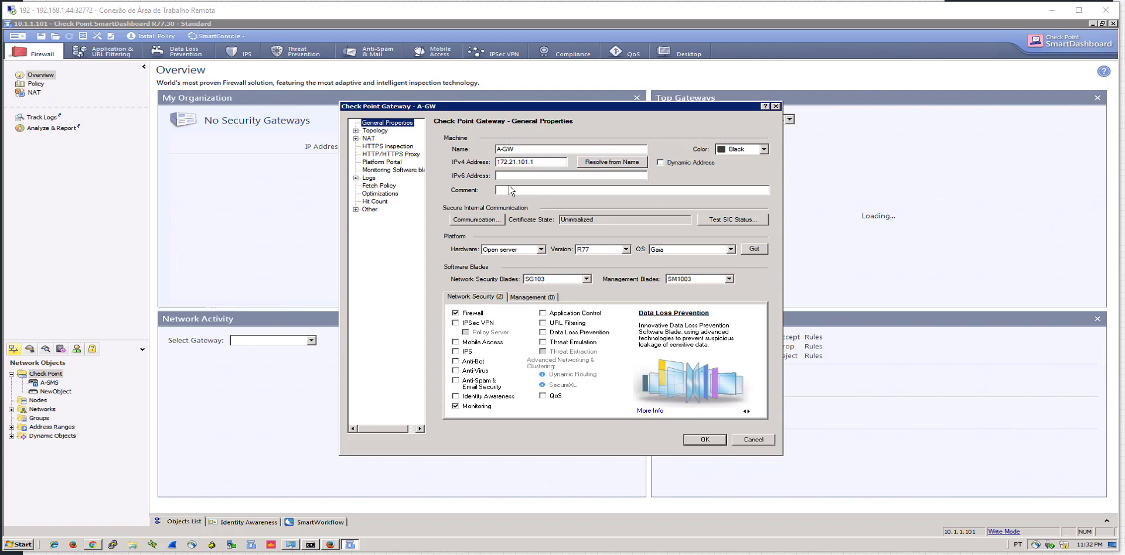
# Initialize SIC with A-GW using the one-time password and confirm
pyautogui.click(487, 222)
pyautogui.click(502, 228)
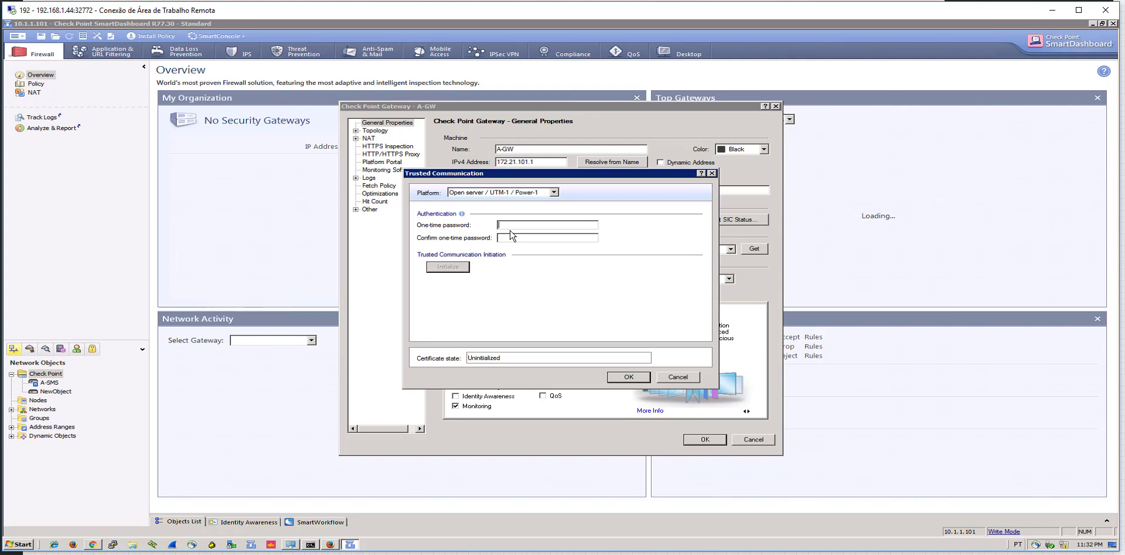
pyautogui.write('16')
pyautogui.click(457, 268)
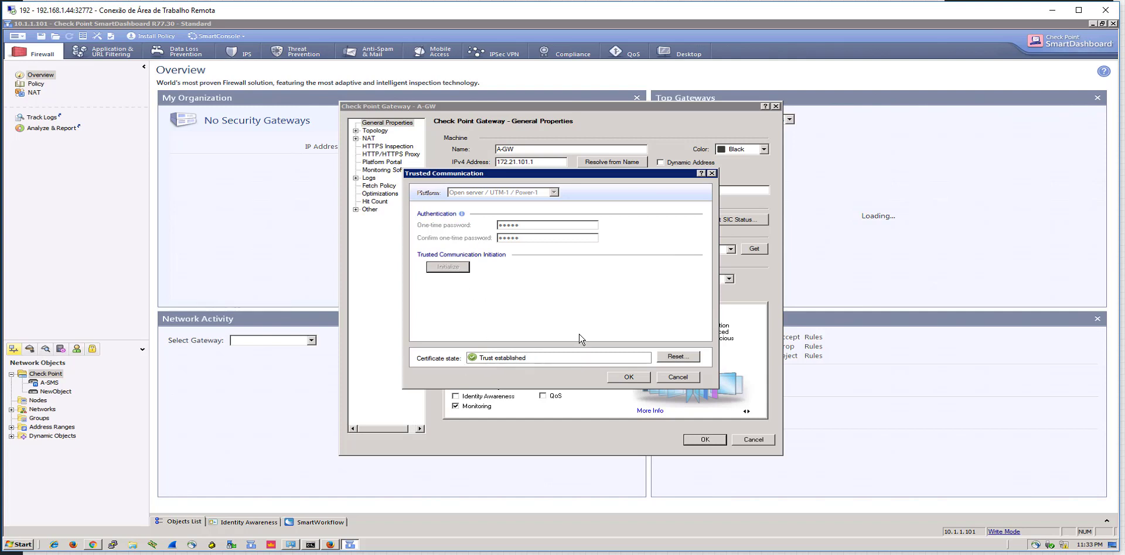
pyautogui.click(629, 377)
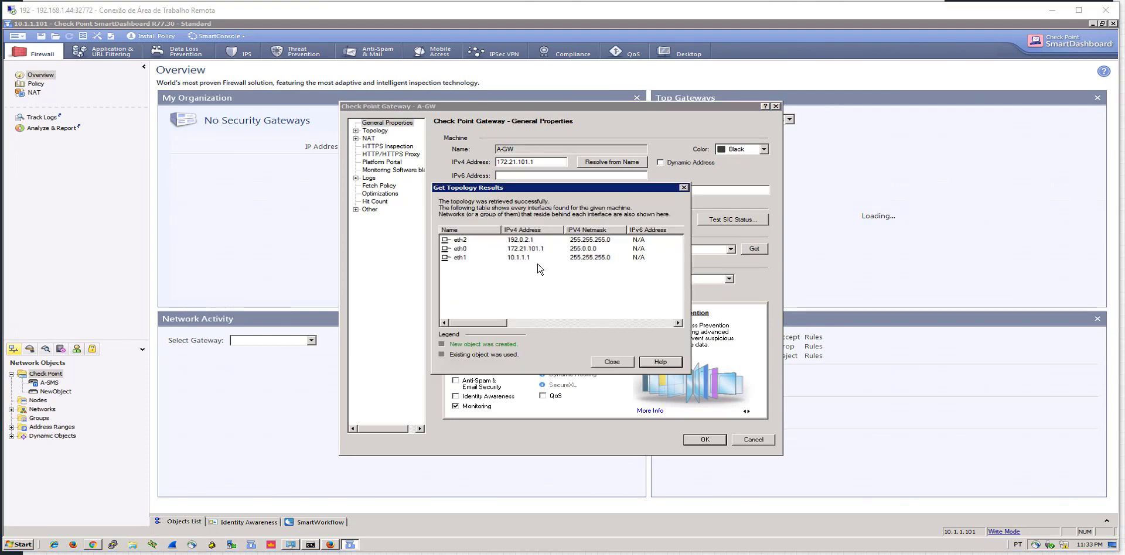
# Review the retrieved eth0, eth1 and eth2 interfaces, then close Get Topology Results
pyautogui.click(517, 258)
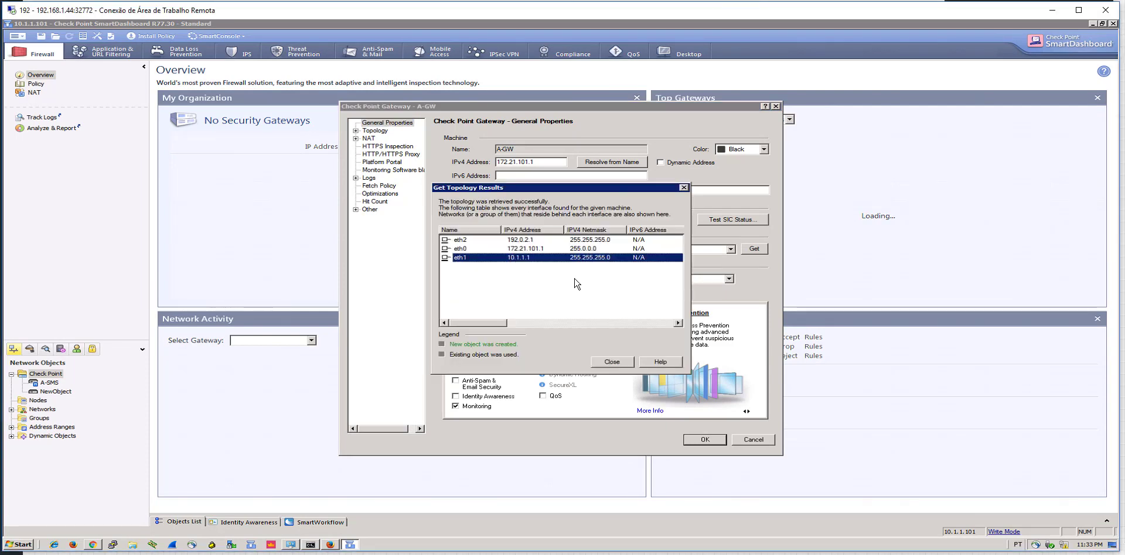
pyautogui.press('Up')
pyautogui.hotkey('shift', 'Tab')
pyautogui.hotkey('shift', 'Tab')
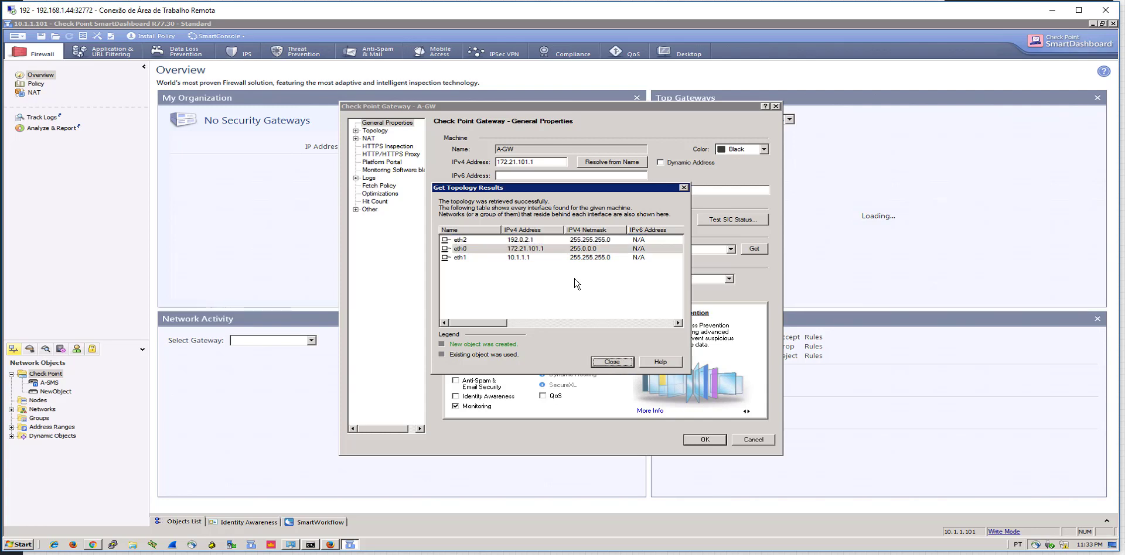
pyautogui.click(471, 258)
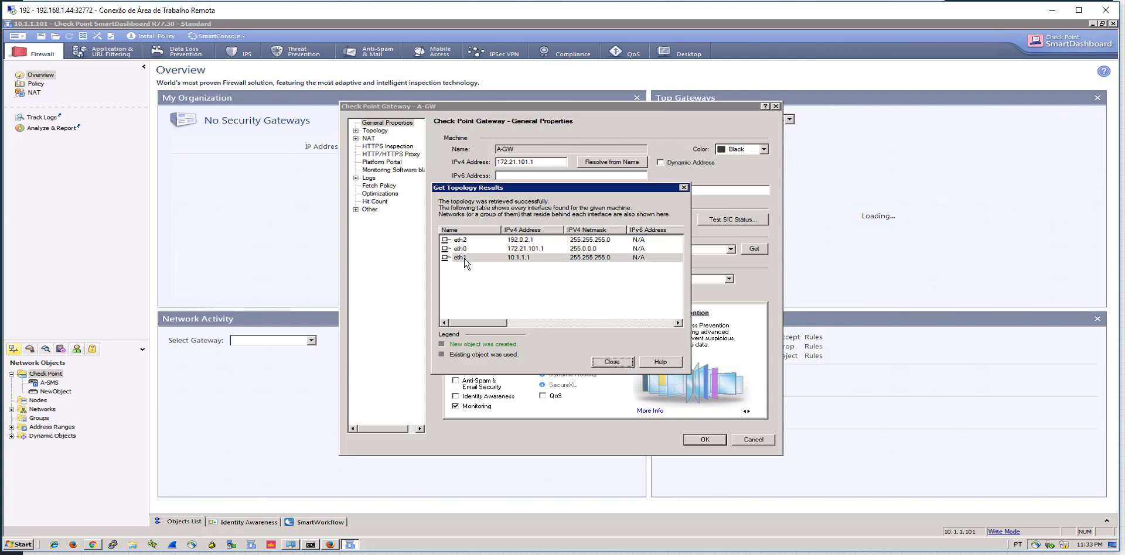
pyautogui.click(506, 251)
pyautogui.press('Up')
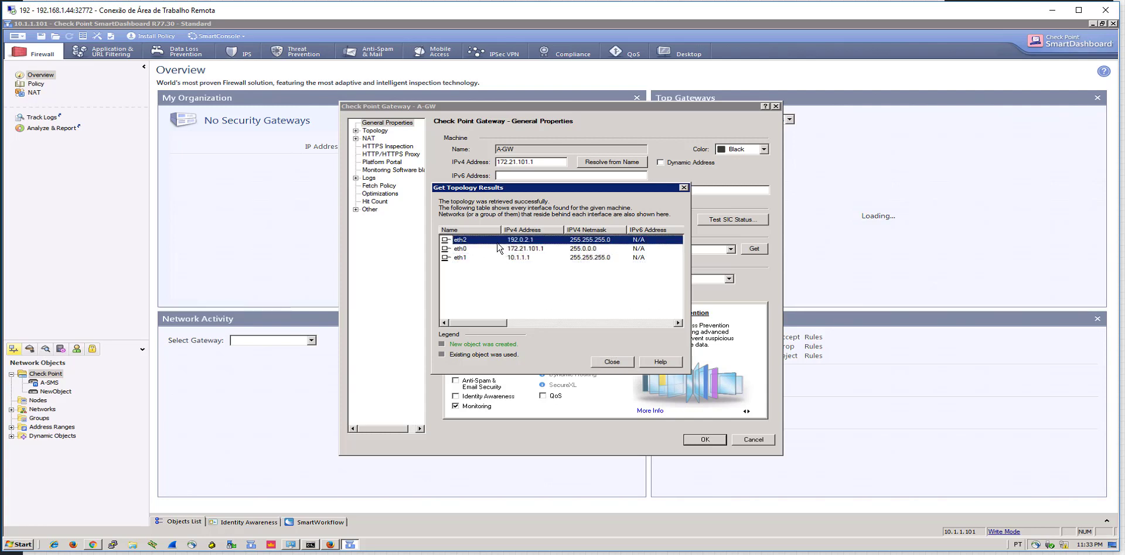
pyautogui.click(610, 362)
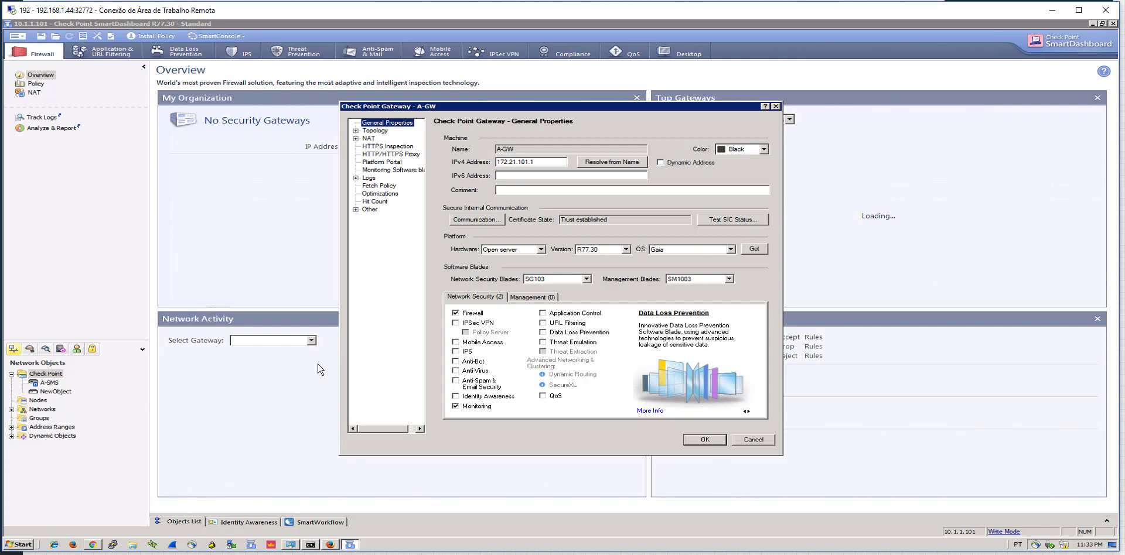
# Log in to A-GW's Gaia Portal, view Network Interfaces, then return to SmartDashboard
pyautogui.click(92, 545)
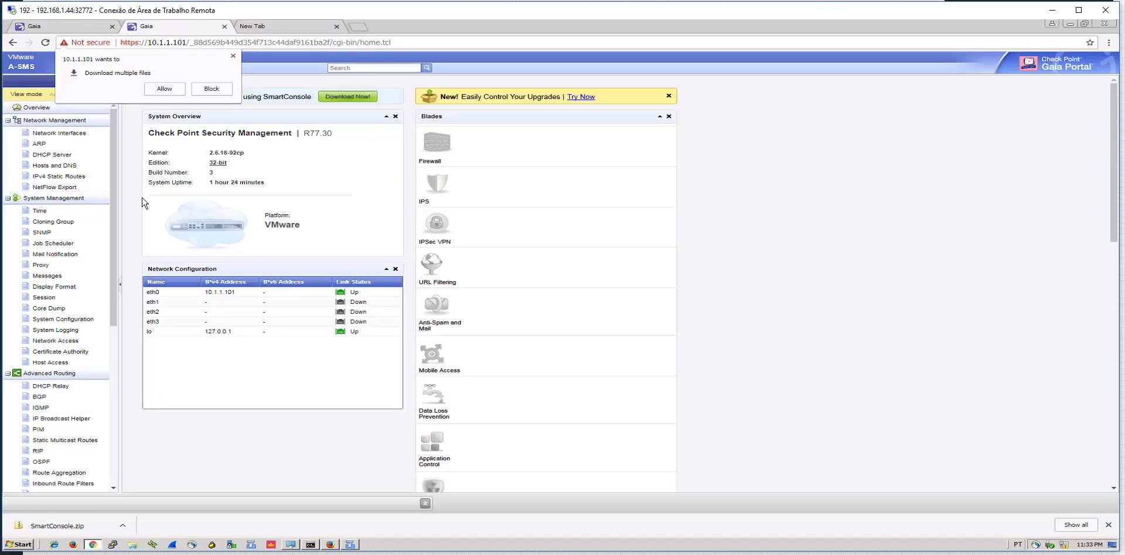
pyautogui.click(96, 28)
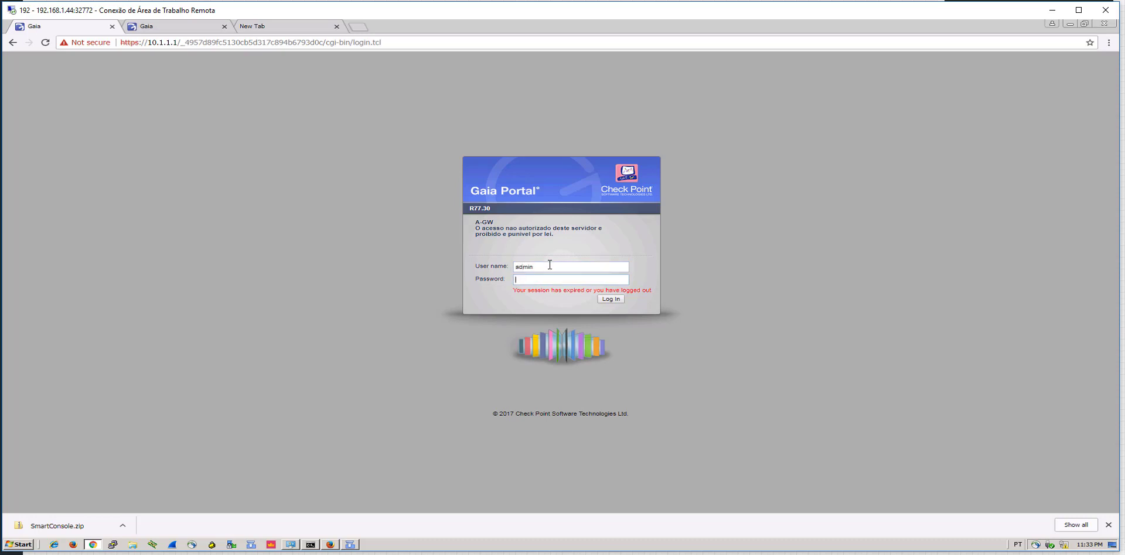
pyautogui.press('Return')
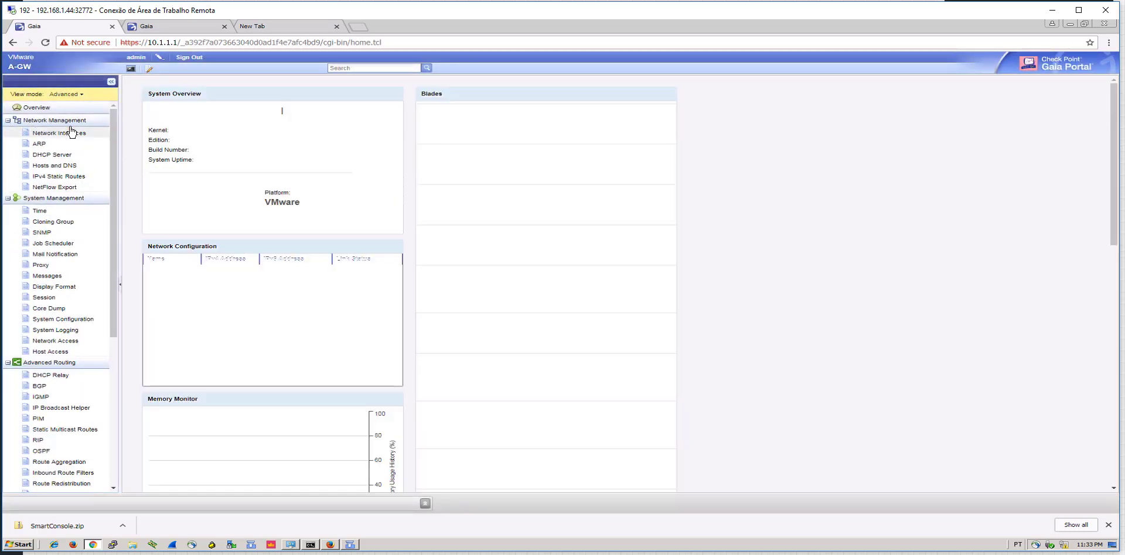
pyautogui.click(71, 133)
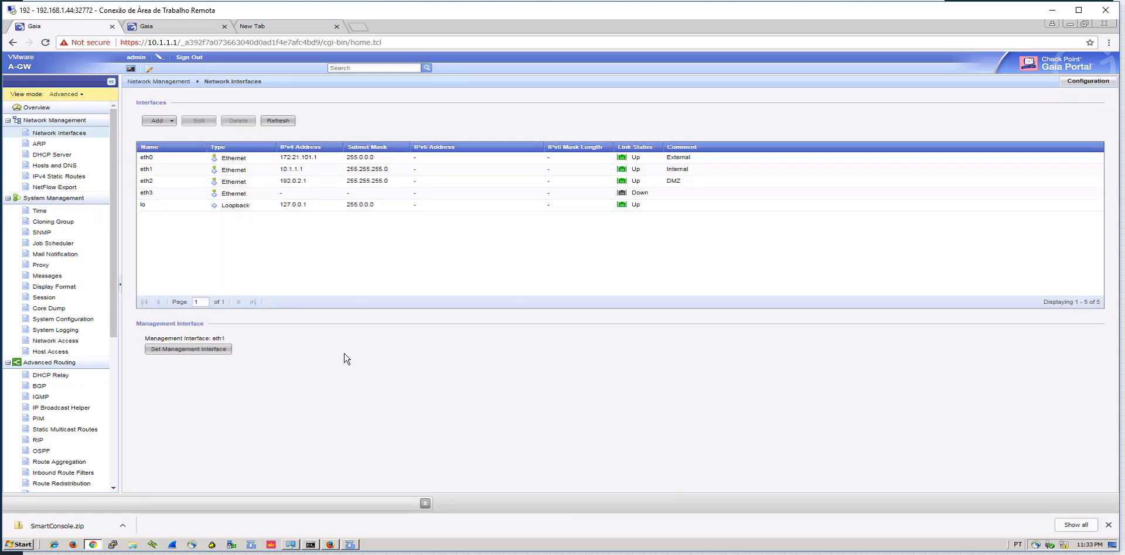
pyautogui.click(349, 545)
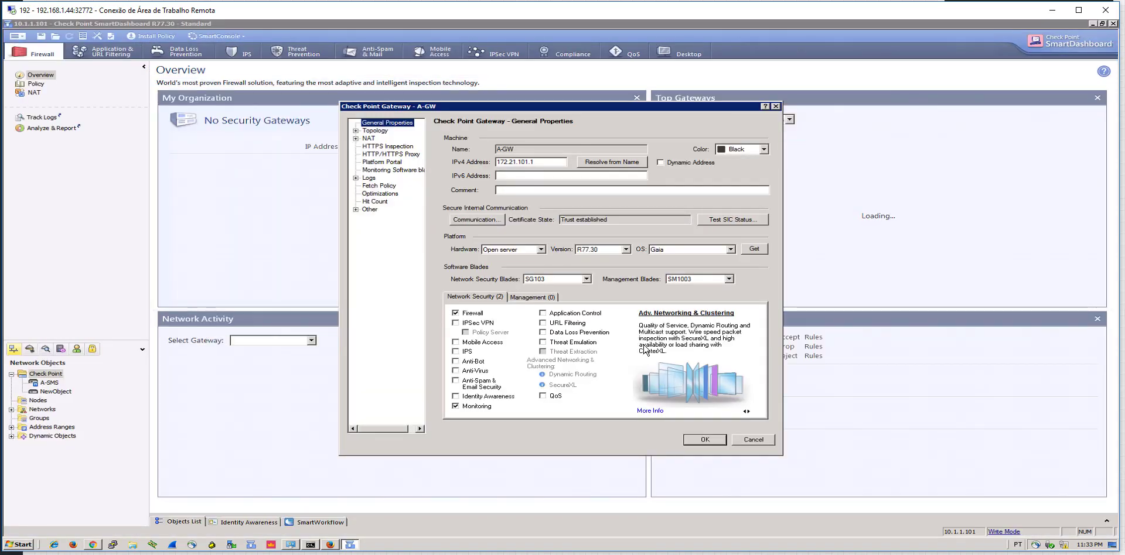
# Show A-GW's Topology page with eth0 selected, then bring SecureCRT forward
pyautogui.click(387, 131)
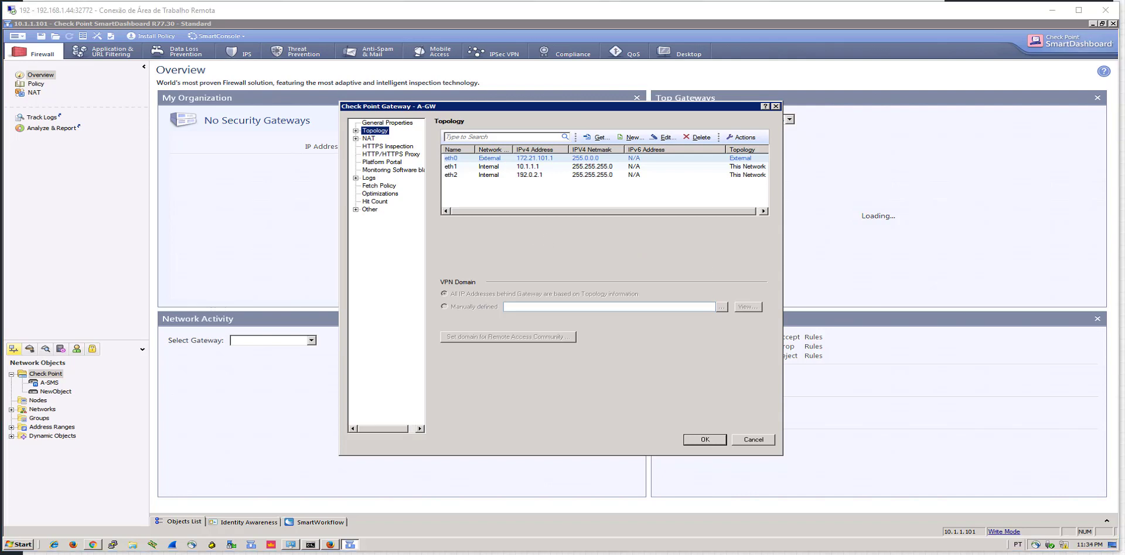
pyautogui.click(738, 159)
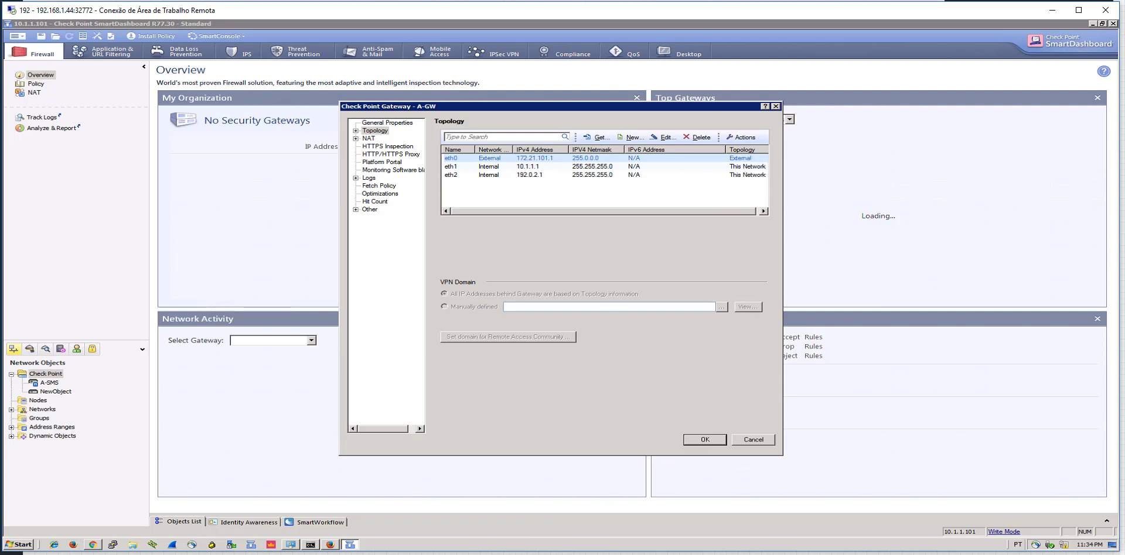
pyautogui.click(505, 551)
pyautogui.moveTo(923, 87); pyautogui.dragTo(707, 84)
# On the B-GW session, run show configuration interface
pyautogui.click(609, 129)
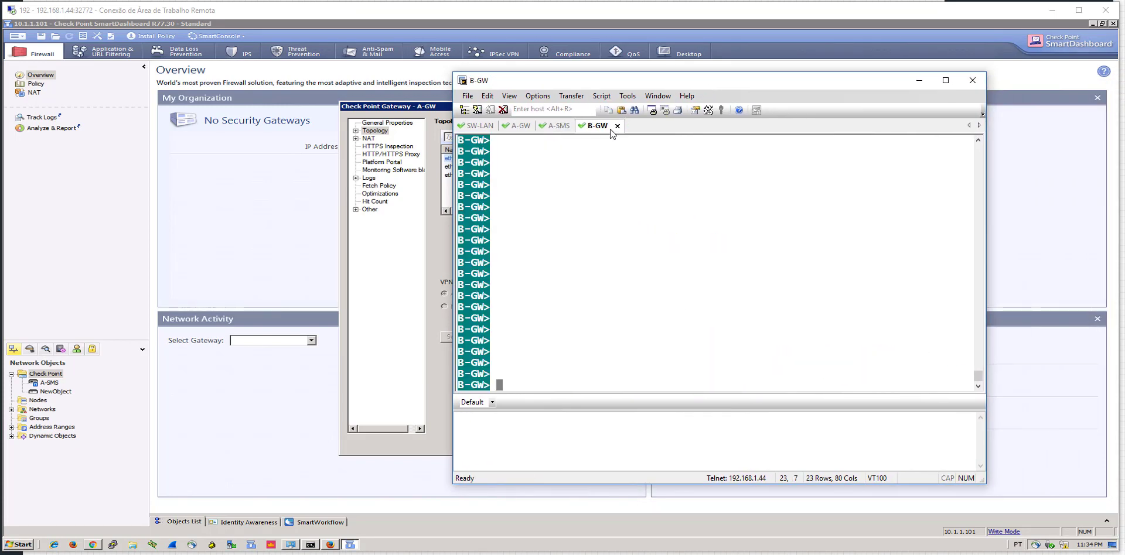
pyautogui.write('show ocnf')
pyautogui.press('BackSpace')
pyautogui.press('BackSpace')
pyautogui.press('BackSpace')
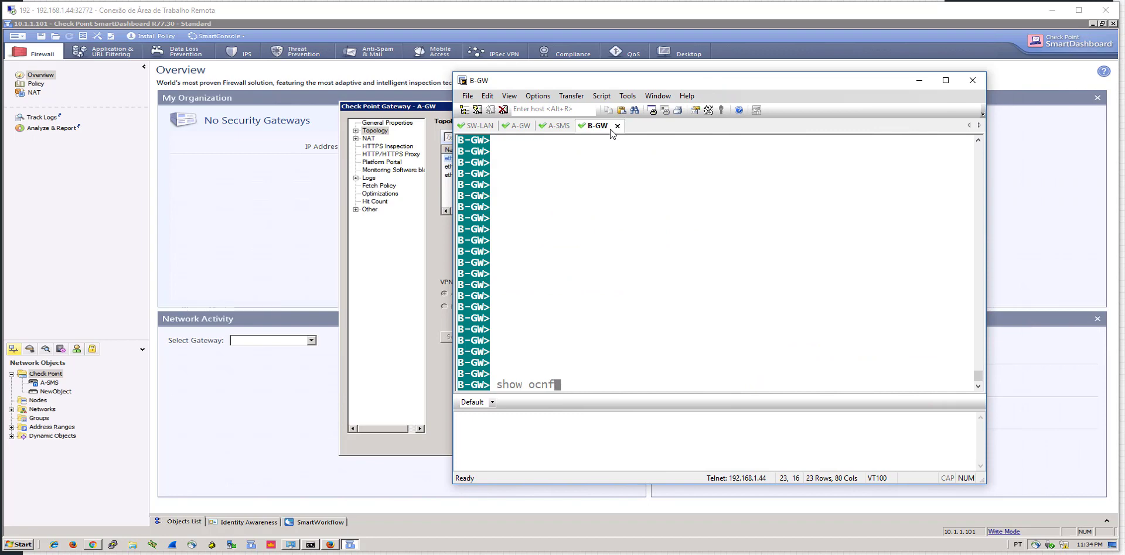
pyautogui.press('BackSpace')
pyautogui.write('config')
pyautogui.press('Tab')
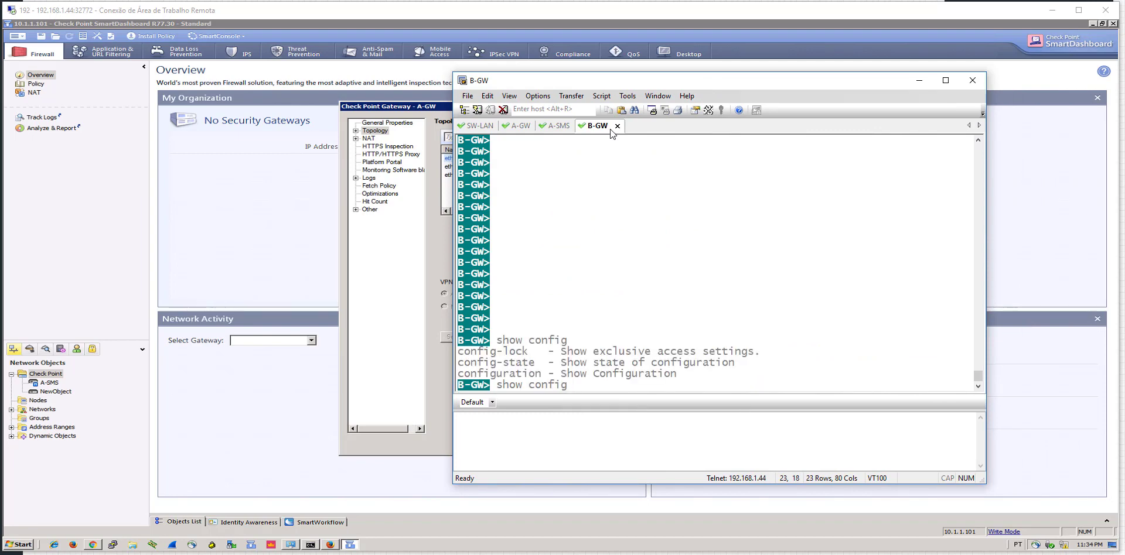
pyautogui.write('u')
pyautogui.press('Tab')
pyautogui.write('inter')
pyautogui.press('Tab')
pyautogui.press('Return')
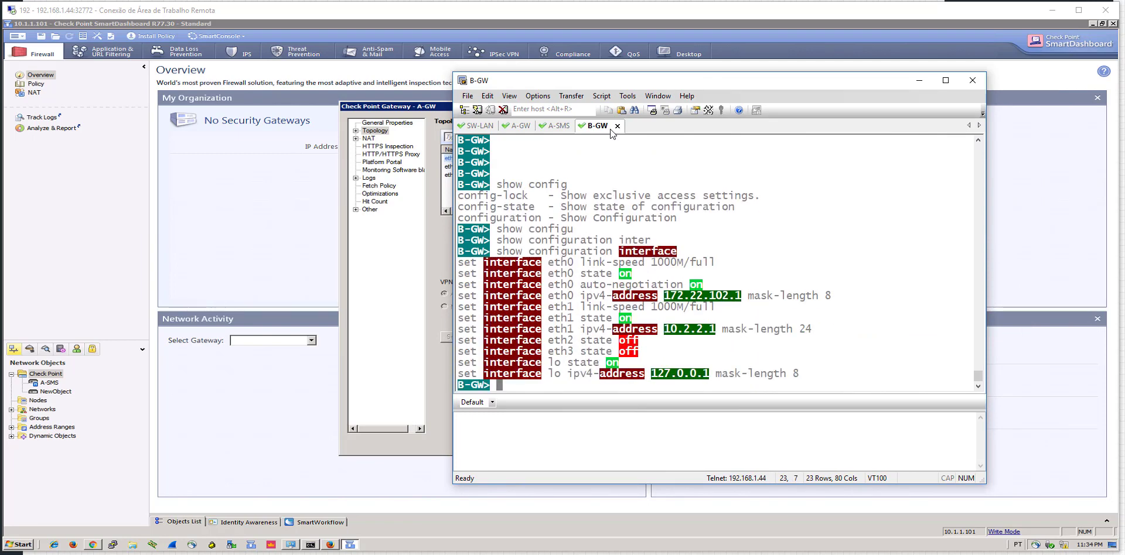
pyautogui.press('Return')
pyautogui.press('Return')
# Run show configuration static-route to display B-GW's default route via 172.21.101.1
pyautogui.write('show config')
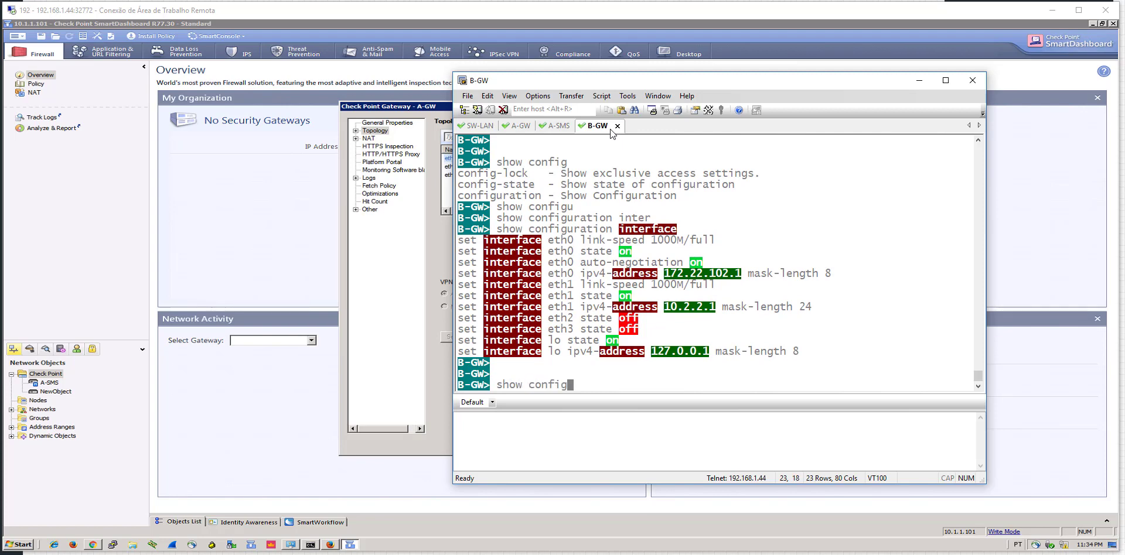
pyautogui.press('Tab')
pyautogui.write('u')
pyautogui.press('Tab')
pyautogui.write('st')
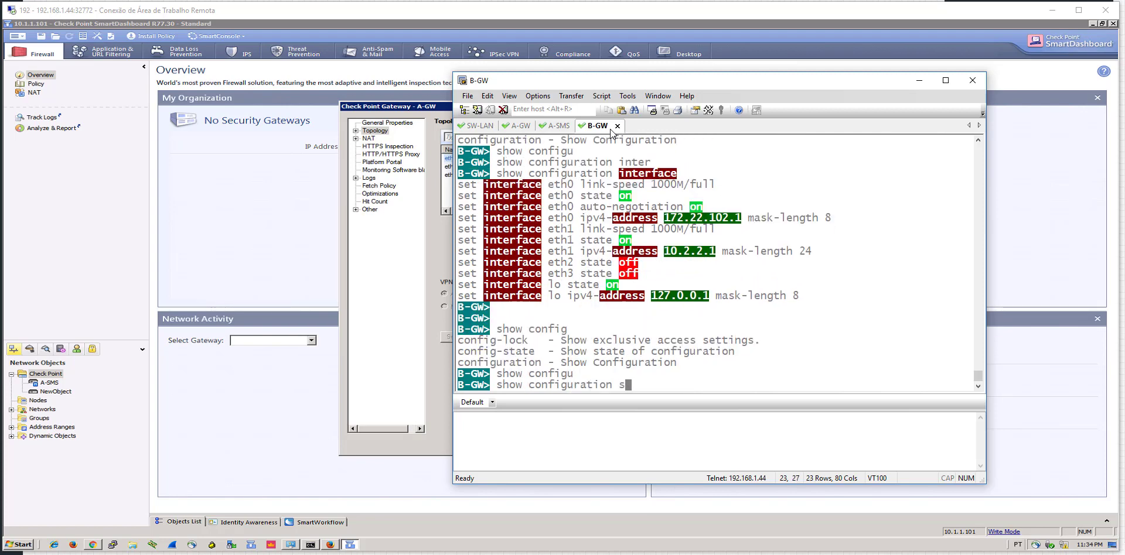
pyautogui.press('Tab')
pyautogui.write('ro')
pyautogui.press('Tab')
pyautogui.press('Return')
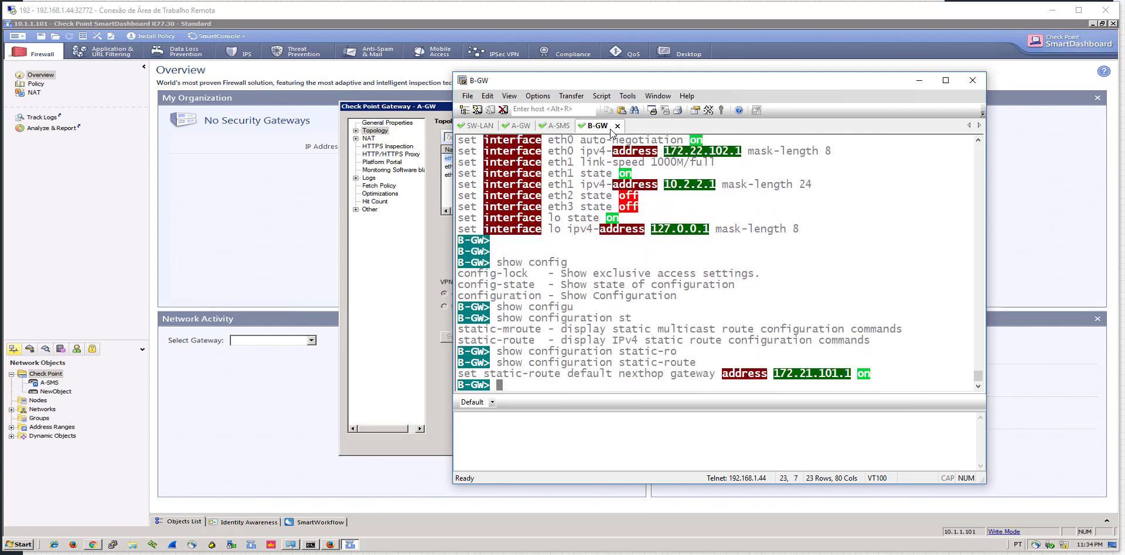
pyautogui.press('Return')
pyautogui.press('Return')
pyautogui.press('Return')
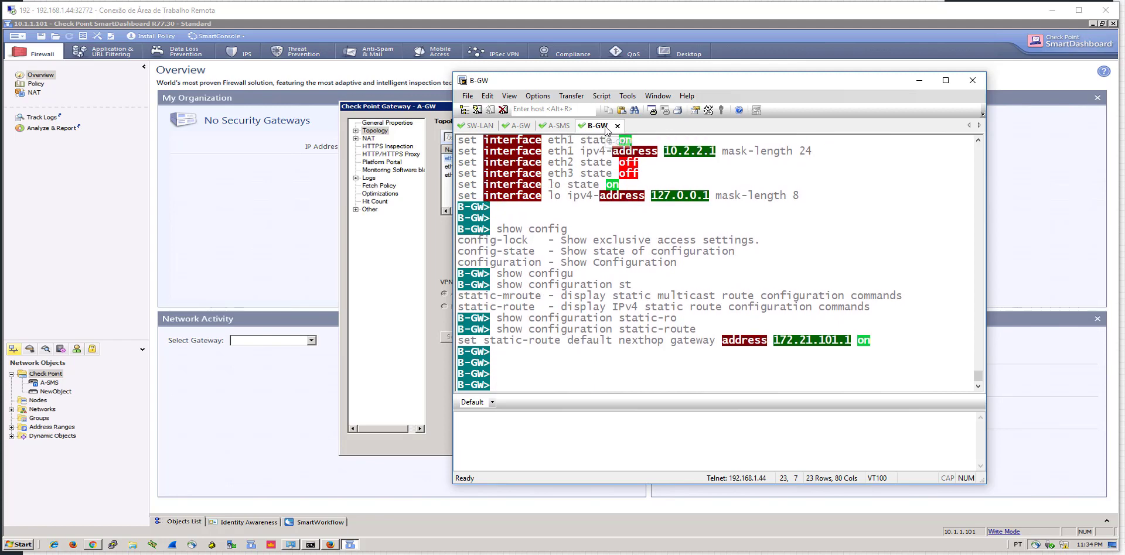
pyautogui.scroll(4, 709, 243)
pyautogui.scroll(-2, 709, 243)
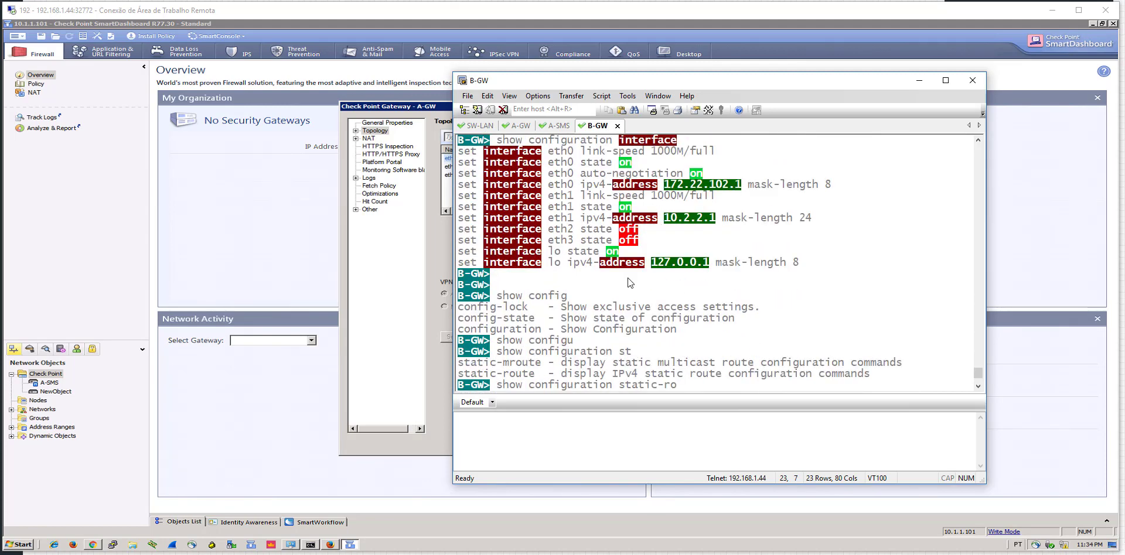
pyautogui.scroll(2, 591, 282)
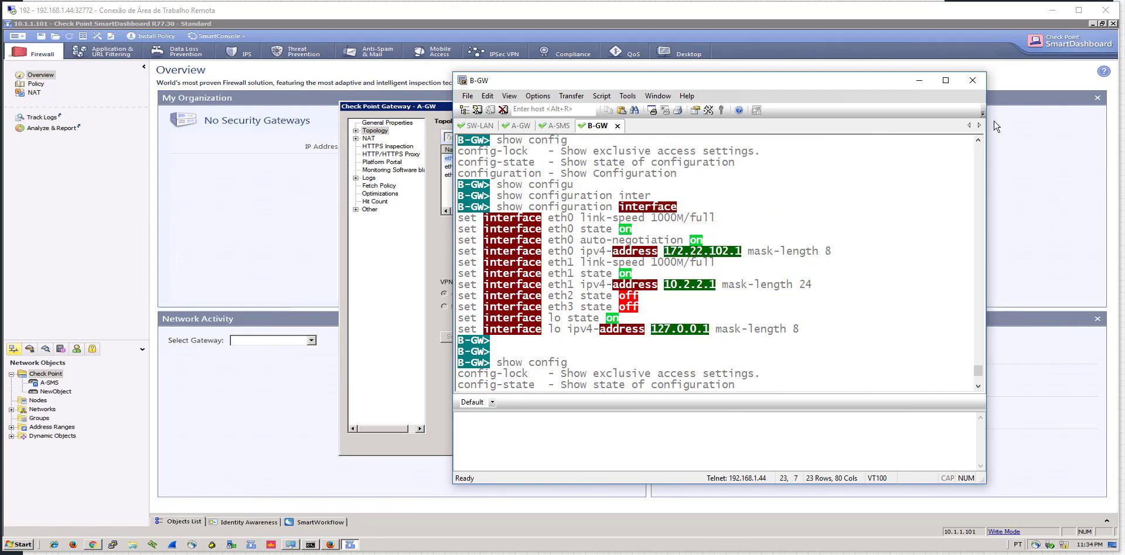
# Inspect eth0's topology and anti-spoofing settings in A-GW's Topology page
pyautogui.click(918, 82)
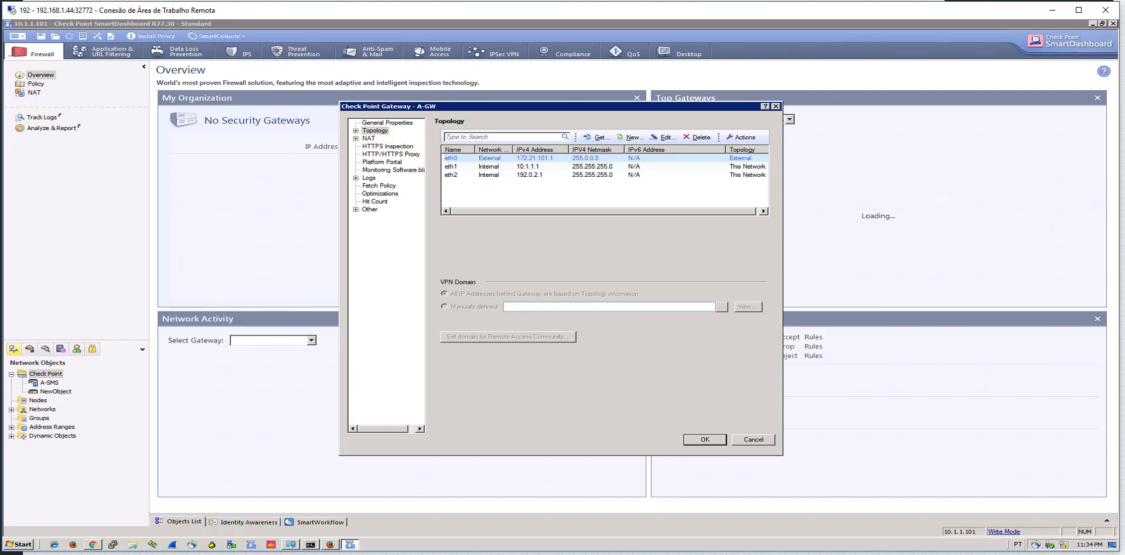
pyautogui.doubleClick(744, 163)
pyautogui.click(486, 166)
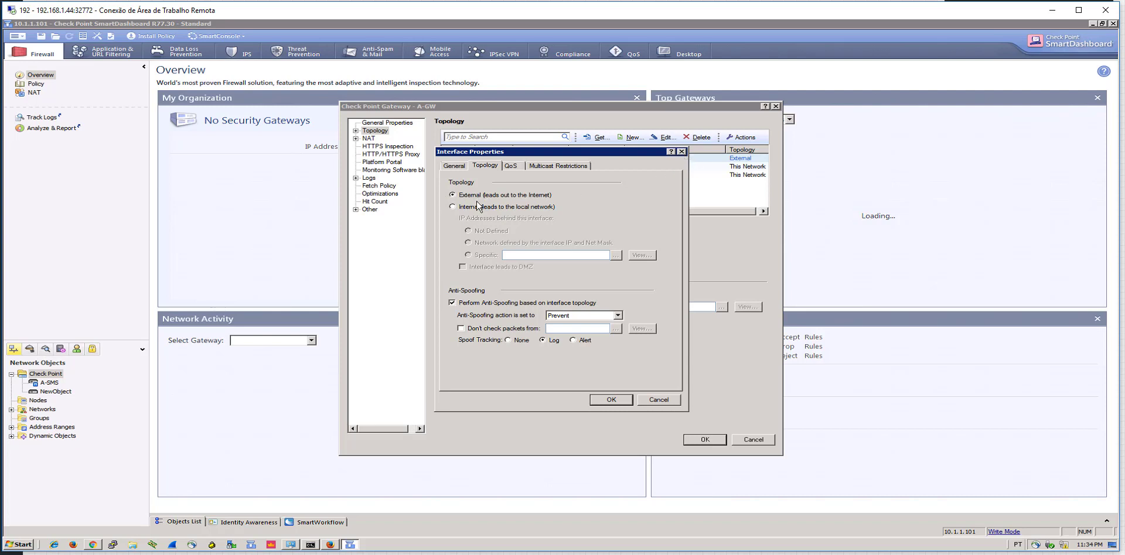
pyautogui.click(681, 151)
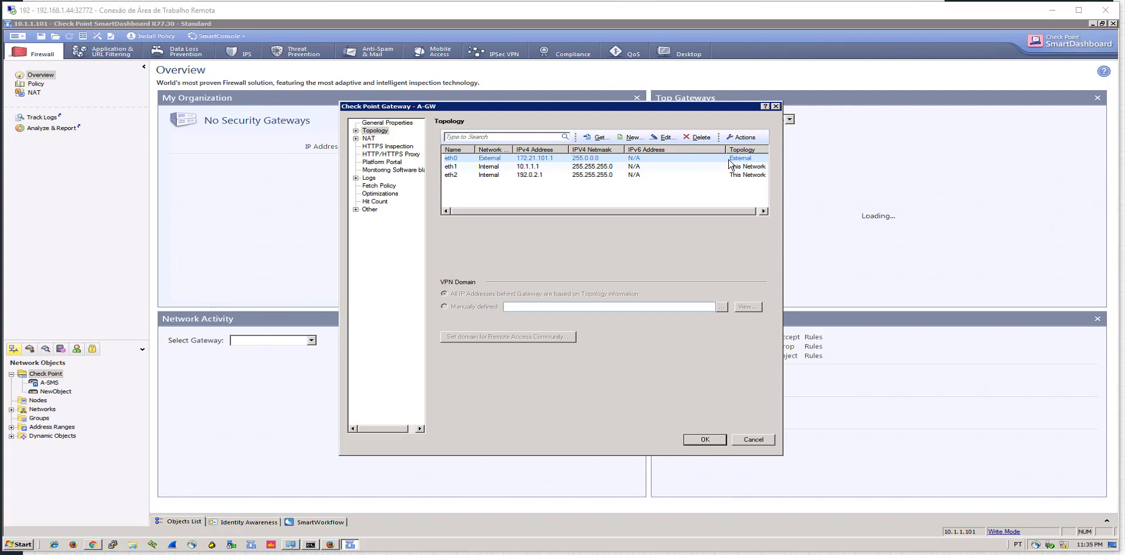
# Make eth2 (192.0.2.1) internal, leading to the DMZ, and save A-GW
pyautogui.doubleClick(602, 175)
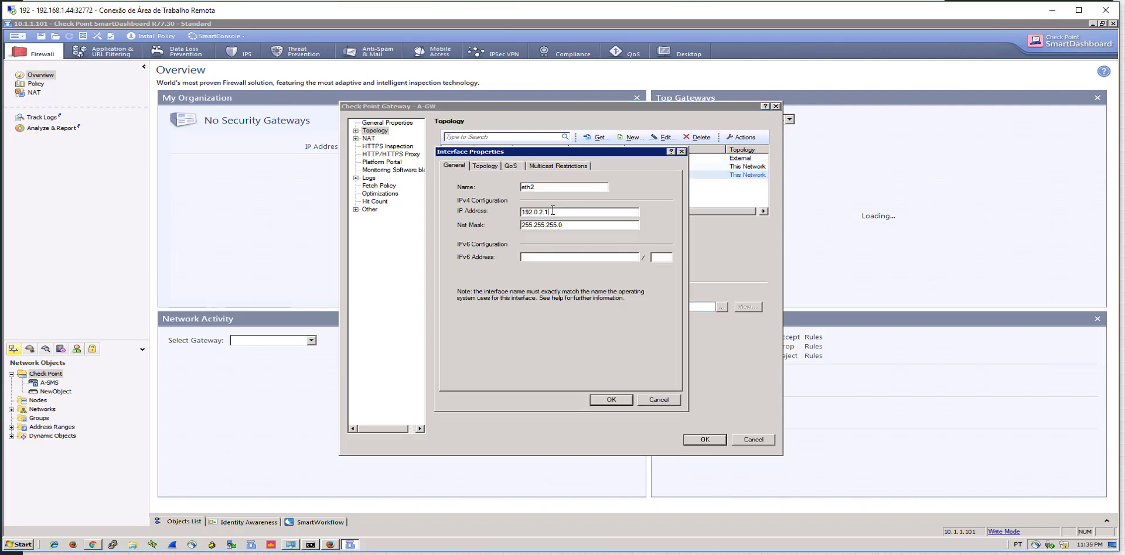
pyautogui.moveTo(553, 212); pyautogui.dragTo(498, 210)
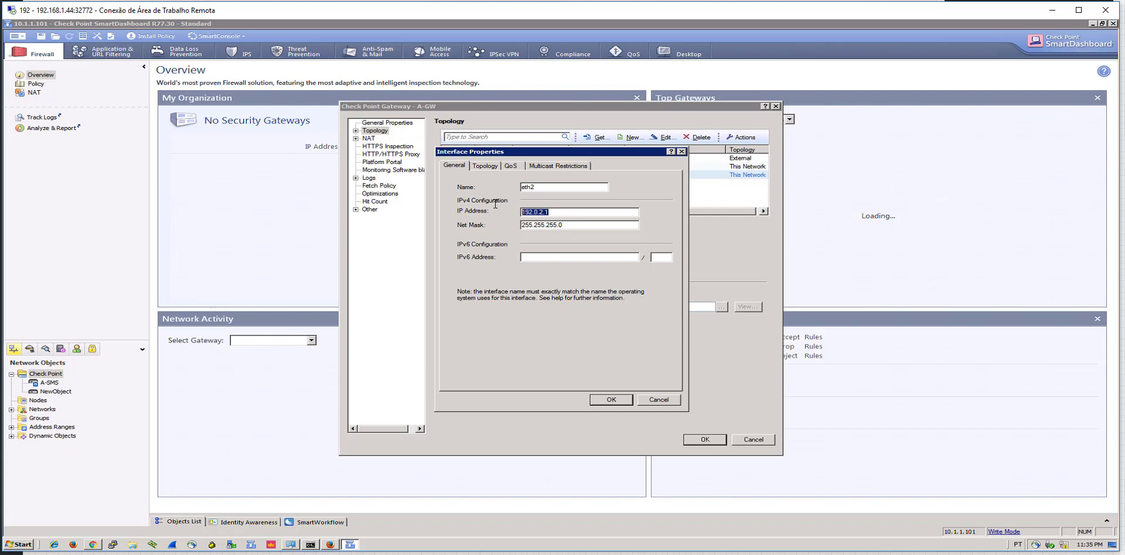
pyautogui.click(484, 166)
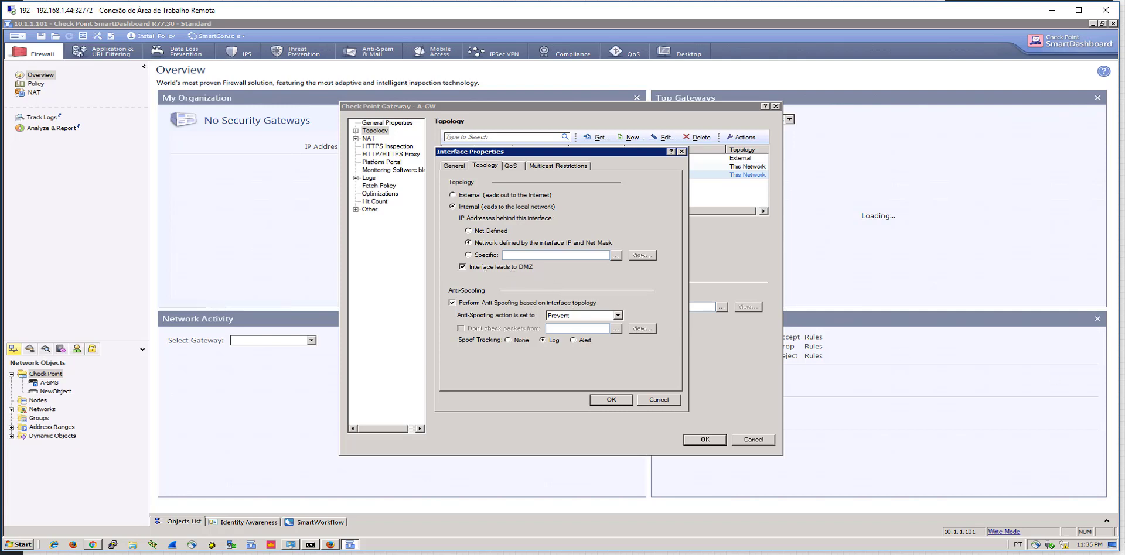
pyautogui.click(630, 399)
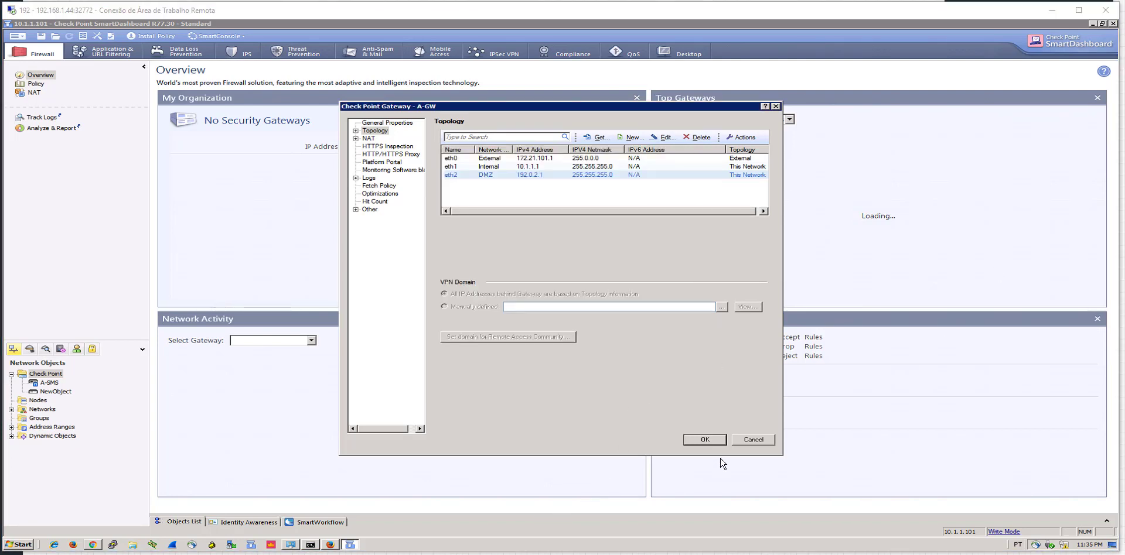
pyautogui.click(700, 441)
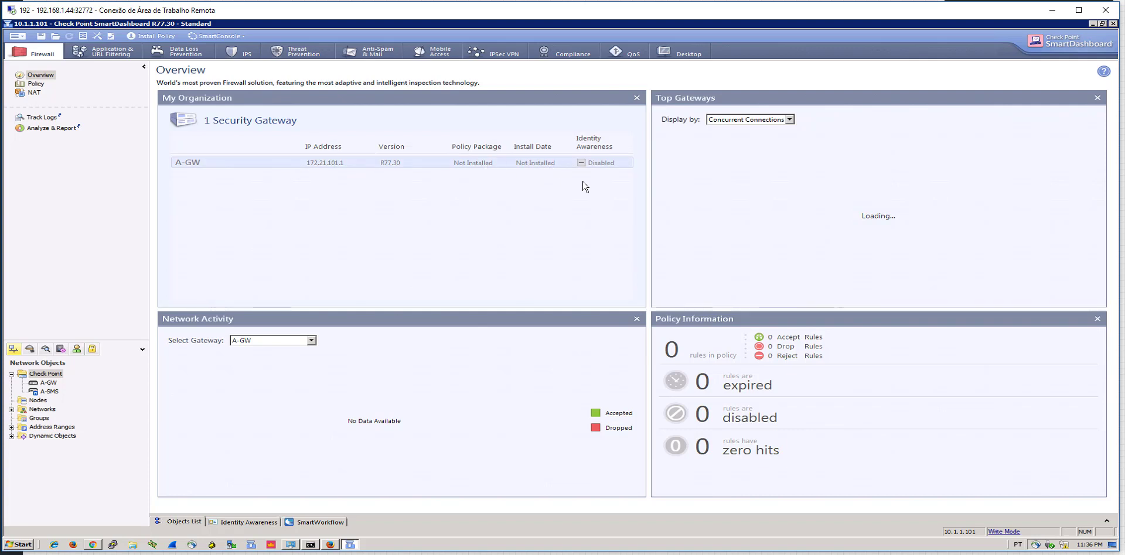
# Set A-GW's object colour to Firebrick and reopen its properties to verify
pyautogui.click(46, 384)
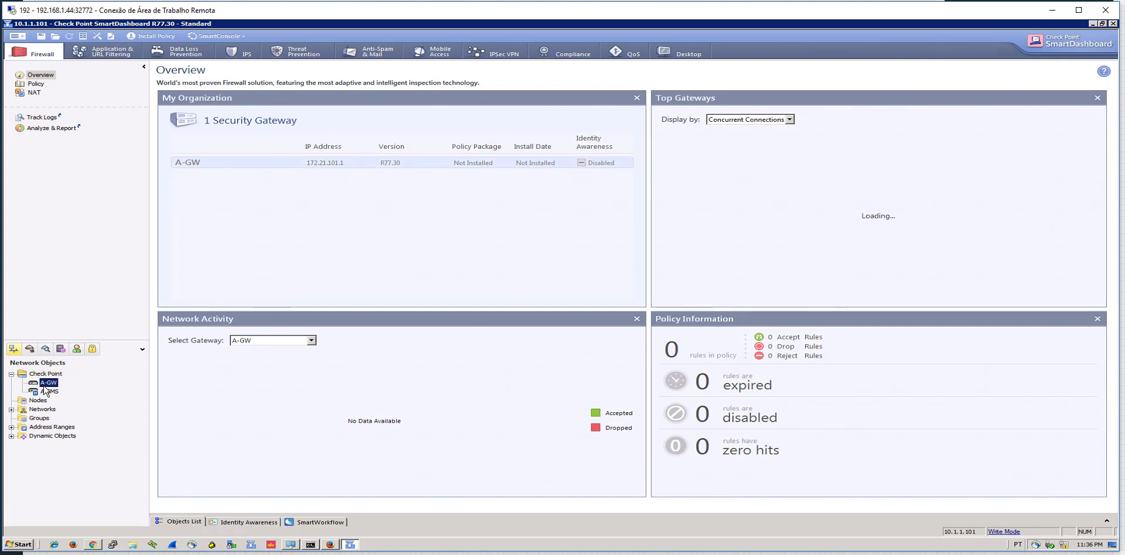
pyautogui.doubleClick(46, 384)
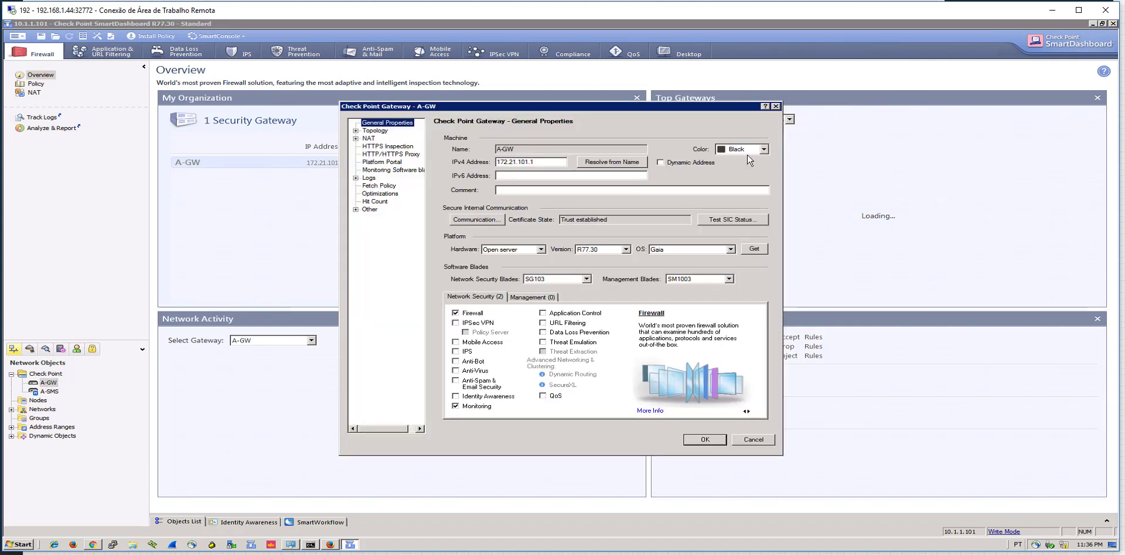
pyautogui.click(762, 149)
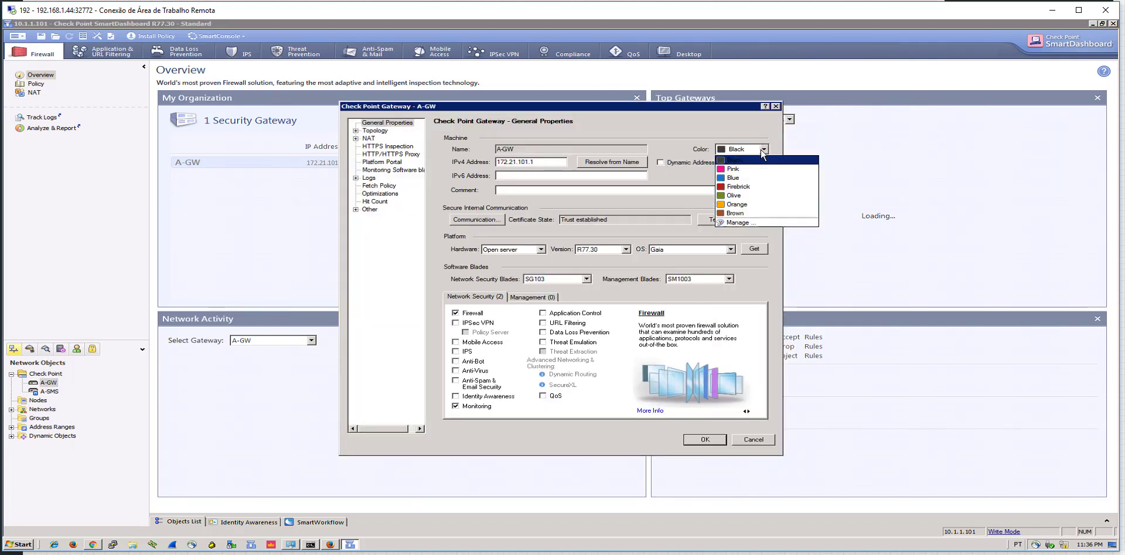
pyautogui.click(739, 186)
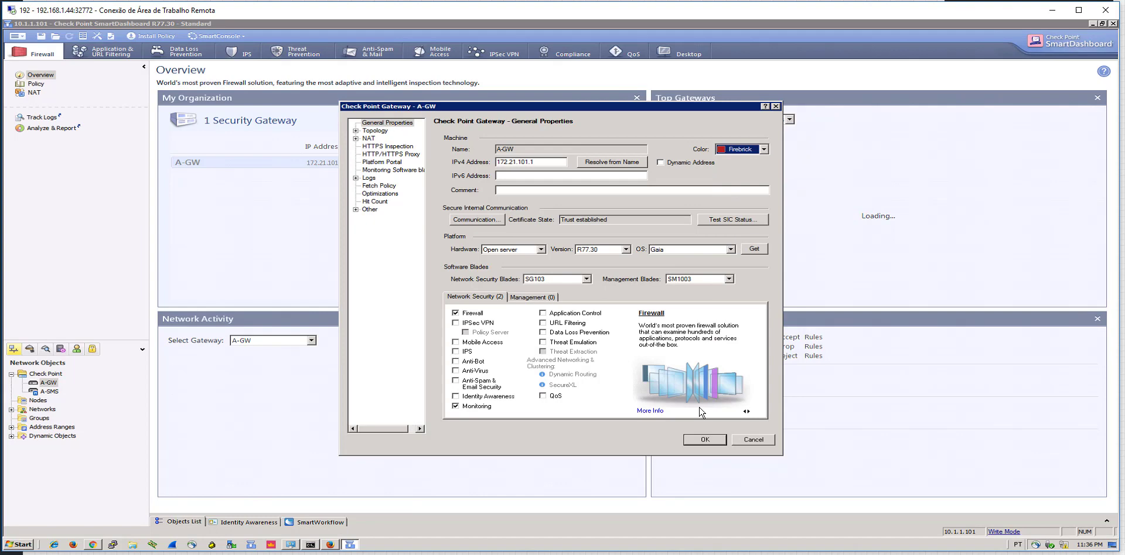
pyautogui.click(705, 440)
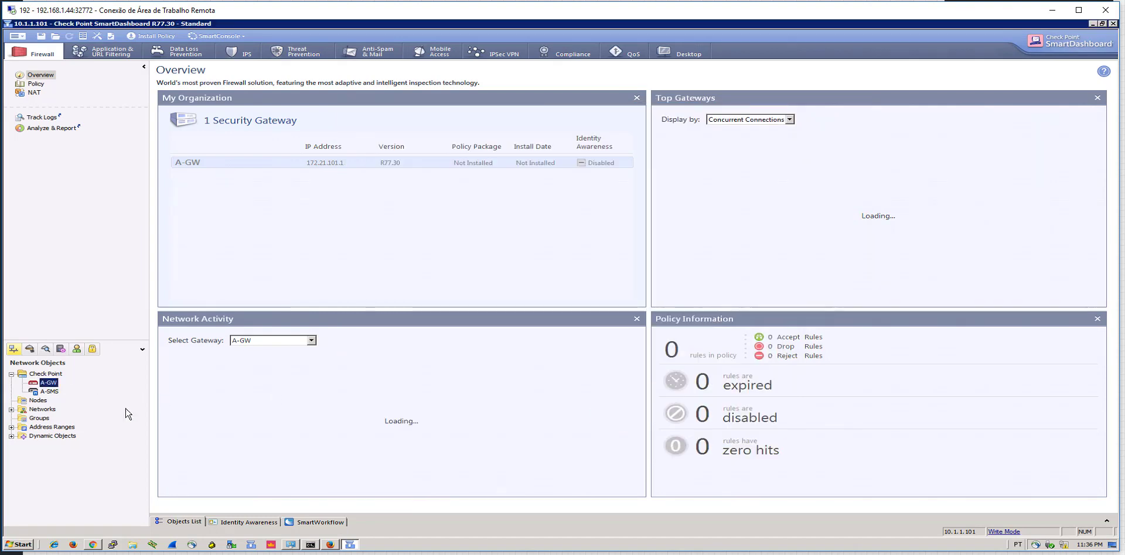
pyautogui.doubleClick(49, 383)
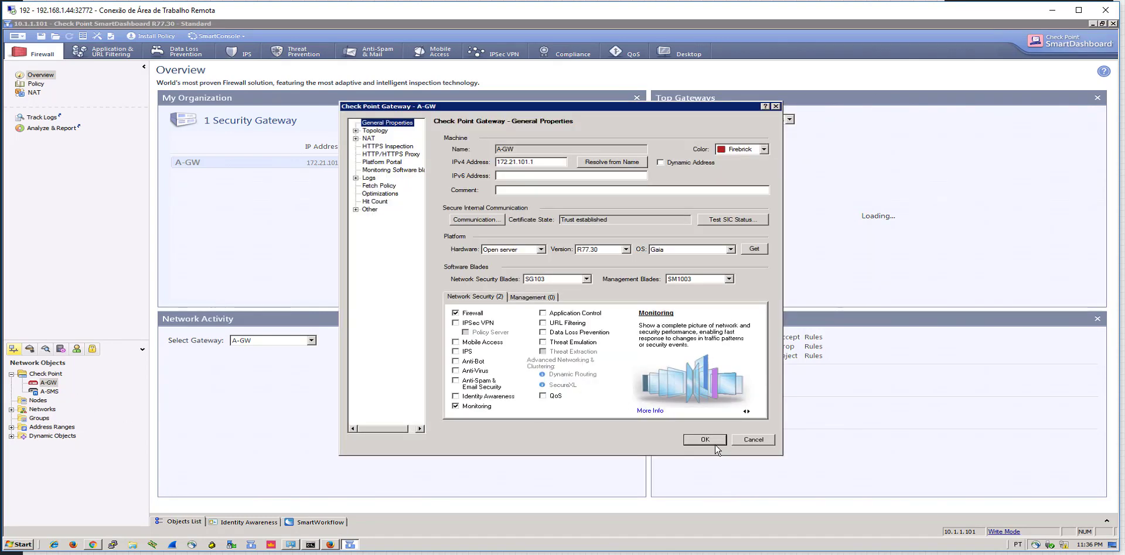
pyautogui.click(712, 442)
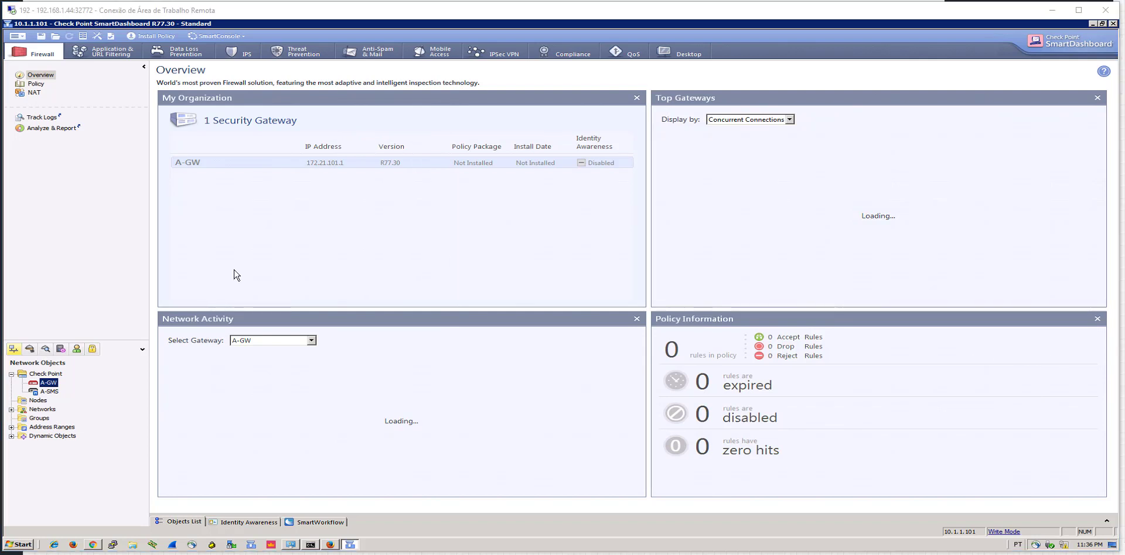
# Create a new host node named A-GUI with IPv4 address 10.1.1.201
pyautogui.rightClick(32, 406)
pyautogui.moveTo(33, 408)
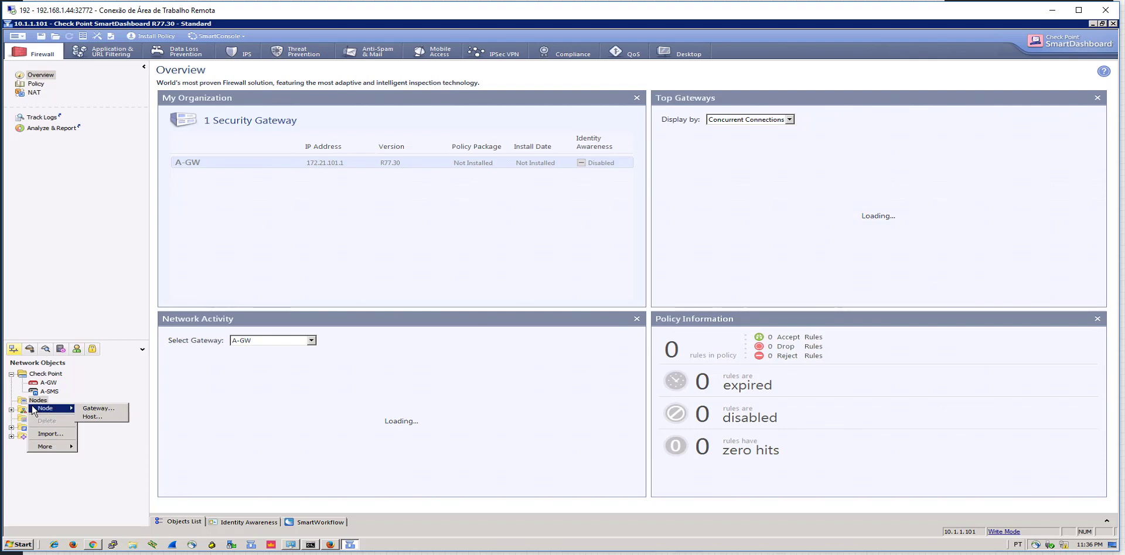
pyautogui.click(94, 417)
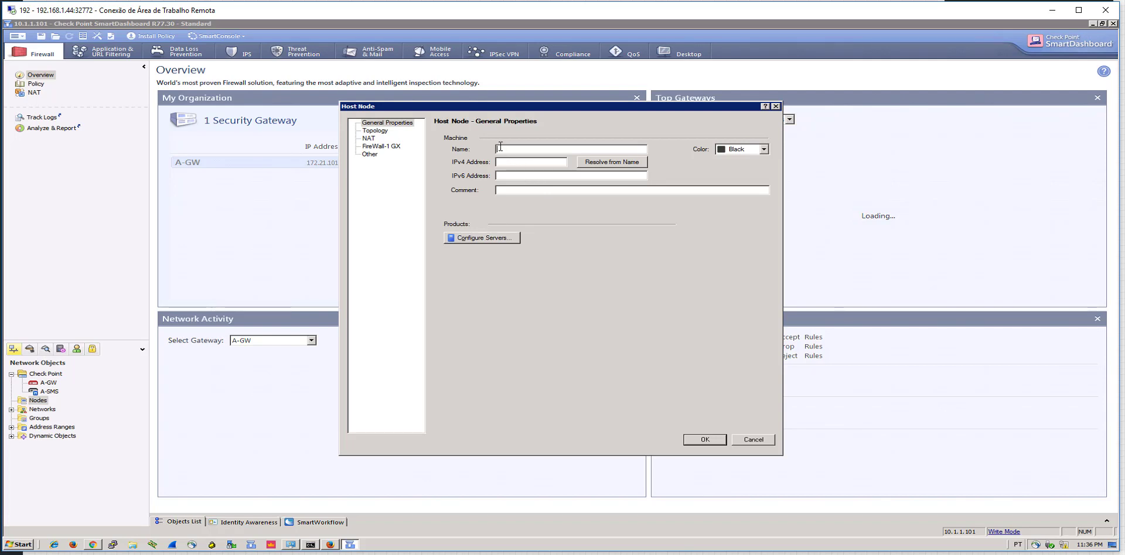
pyautogui.write('A-GUI')
pyautogui.press('Tab')
pyautogui.write('10.1.1.201')
# Run ipconfig in the command prompt to check this machine's address
pyautogui.click(311, 545)
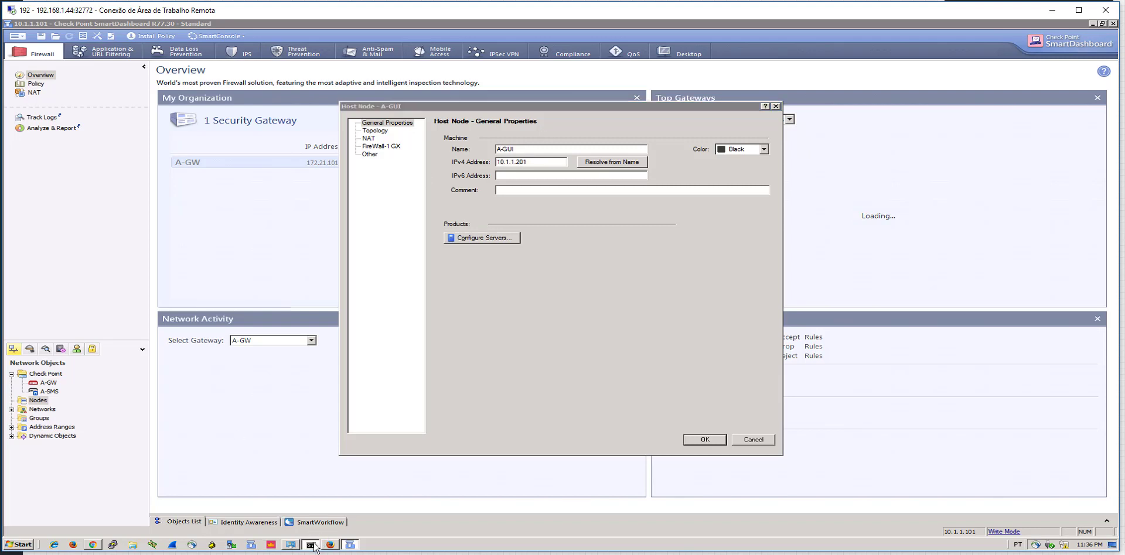
pyautogui.press('Return')
pyautogui.press('Return')
pyautogui.press('Return')
pyautogui.press('Return')
pyautogui.press('Return')
pyautogui.press('Return')
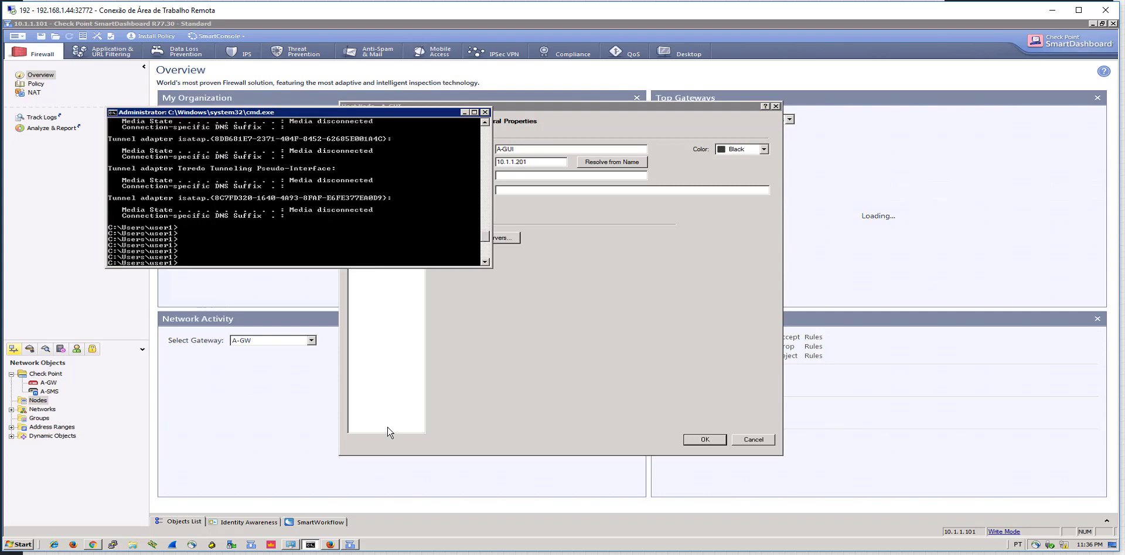
pyautogui.write('ipconfig')
pyautogui.press('Return')
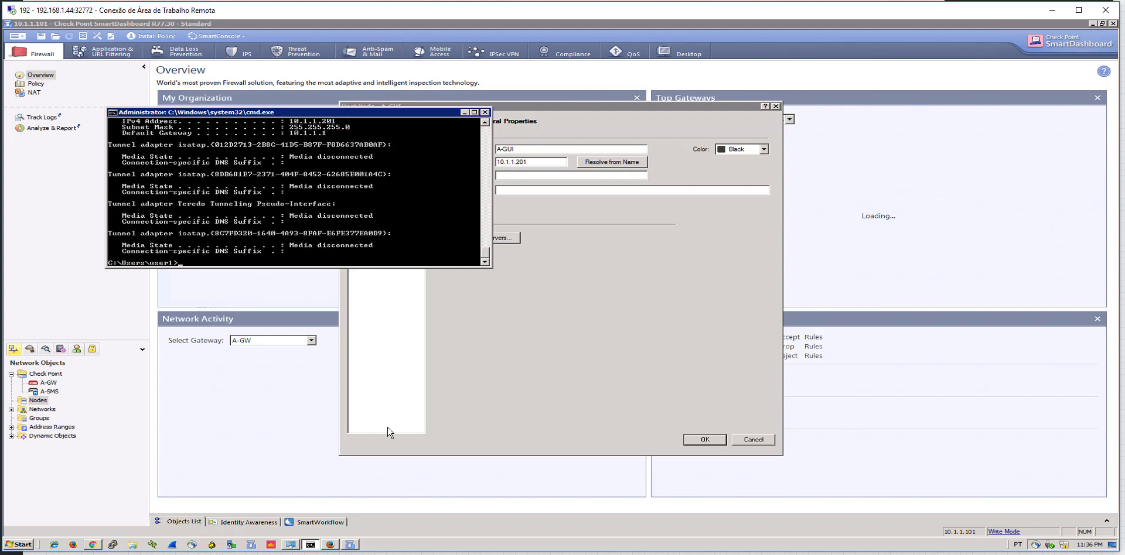
pyautogui.scroll(2, 346, 210)
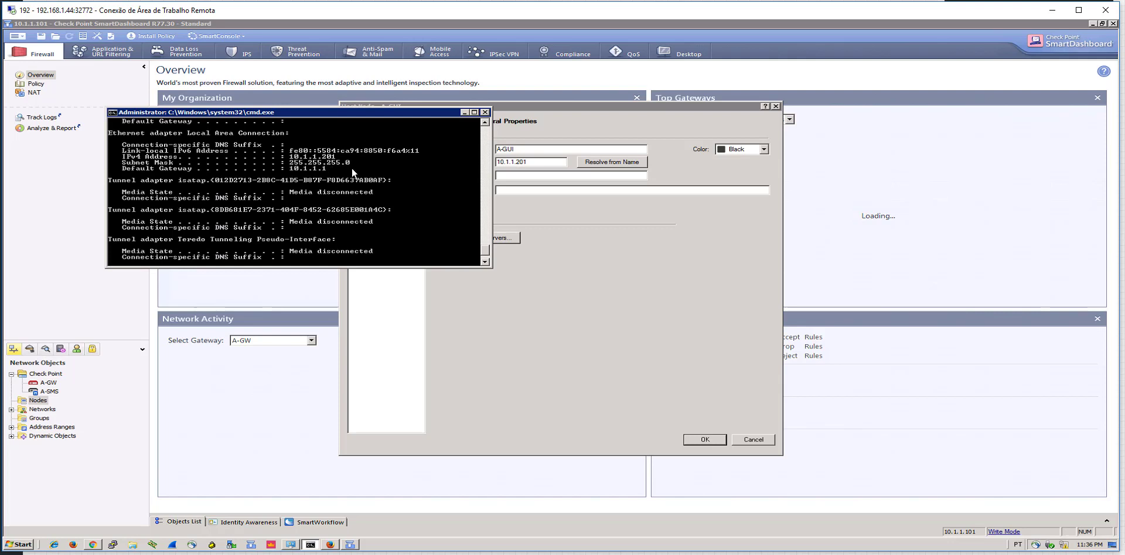
pyautogui.click(798, 174)
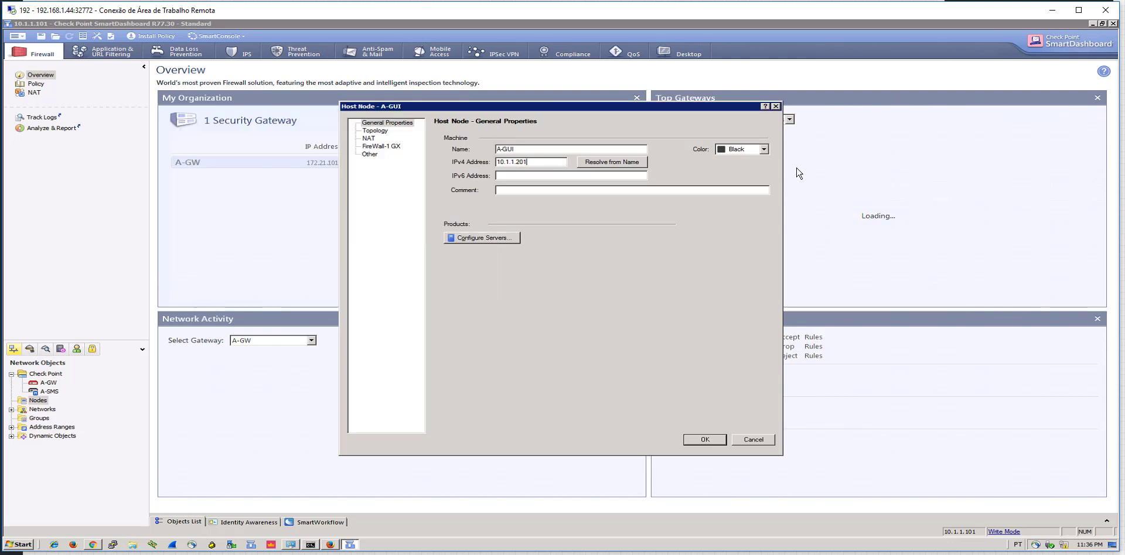
# Colour A-GUI Blue, add the comment 'Alpha GUI Client', and save the host
pyautogui.click(734, 149)
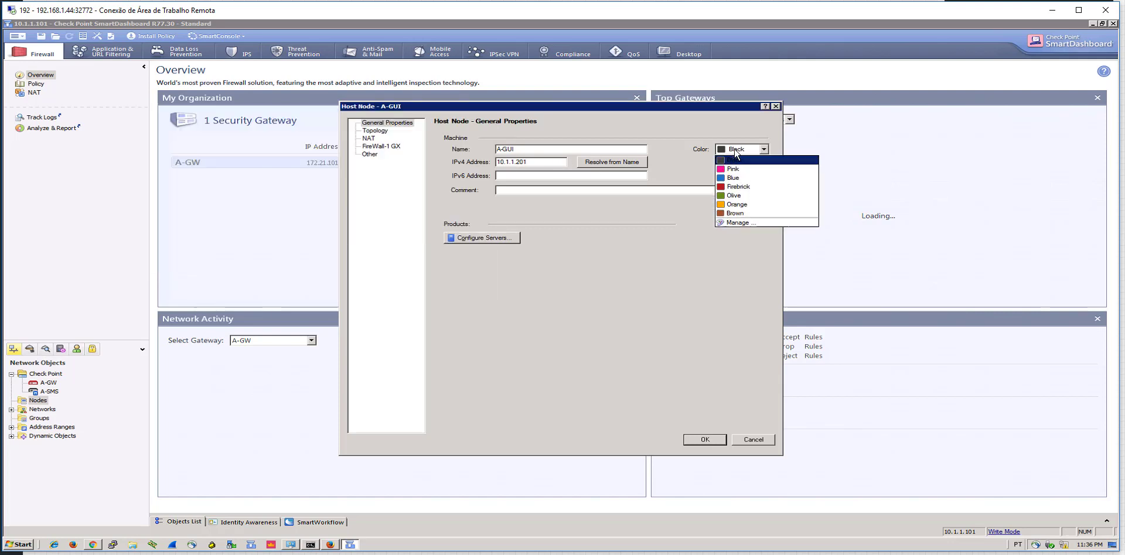
pyautogui.click(743, 178)
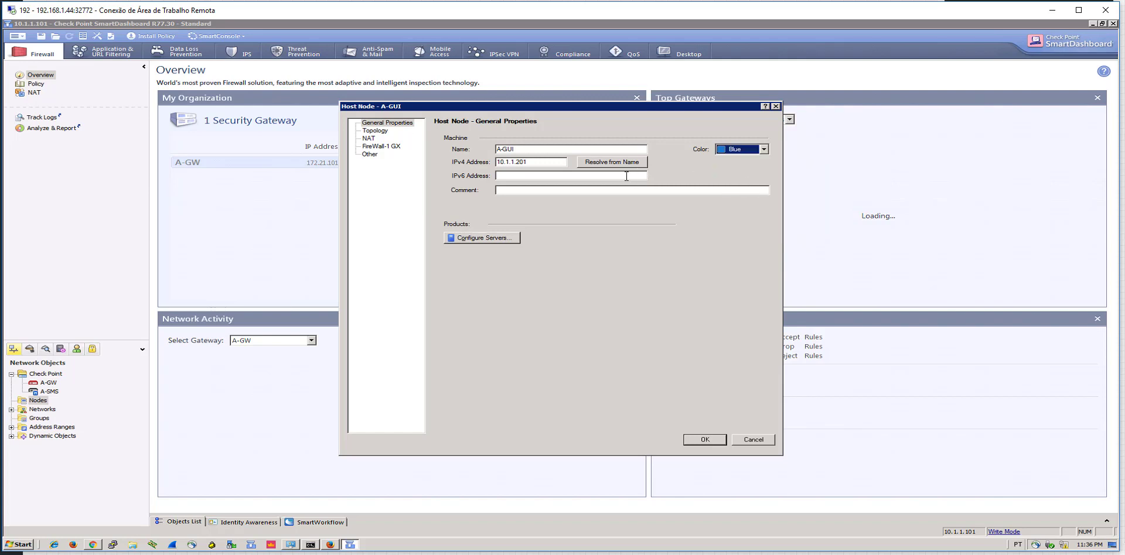
pyautogui.click(625, 176)
pyautogui.rightClick(624, 177)
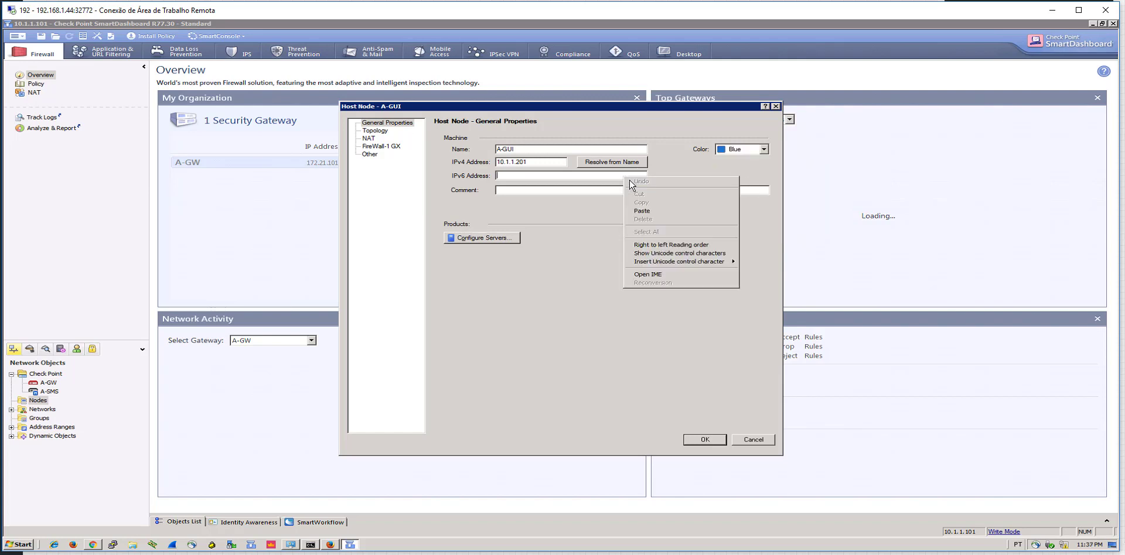
pyautogui.click(572, 191)
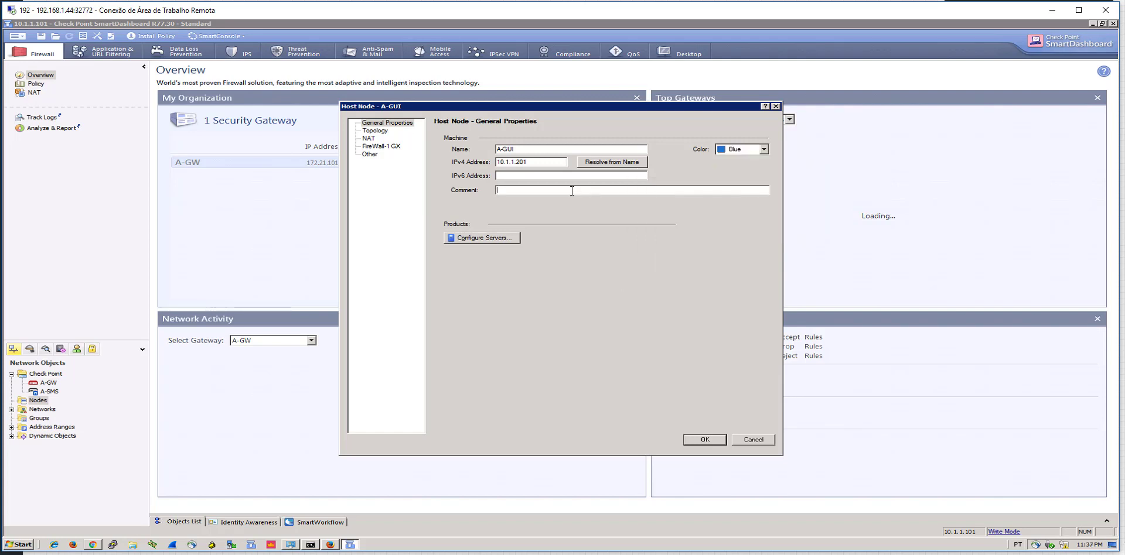
pyautogui.write('Alpha GUI Client')
pyautogui.click(388, 123)
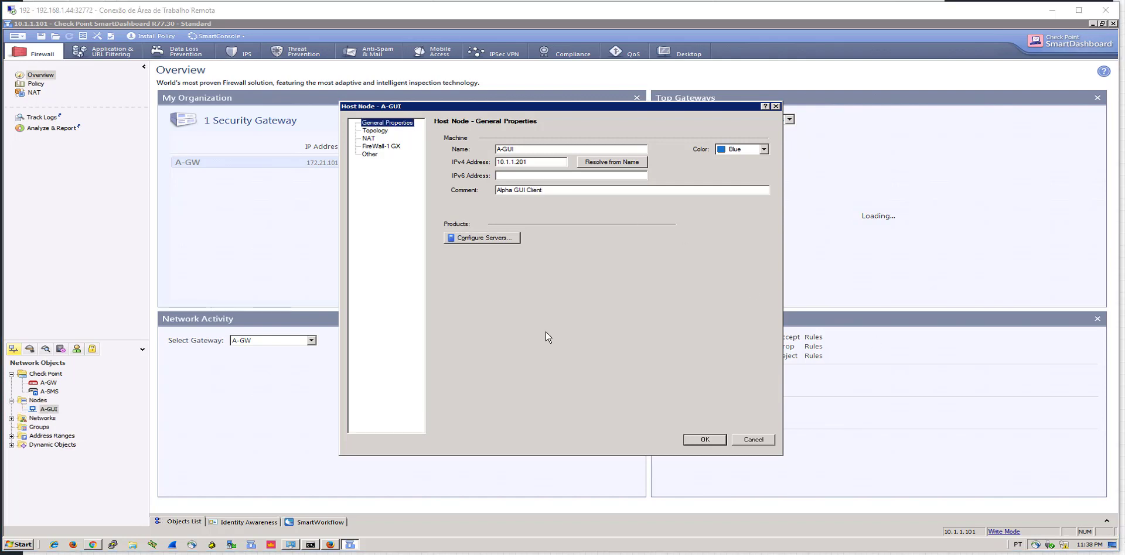
pyautogui.click(699, 442)
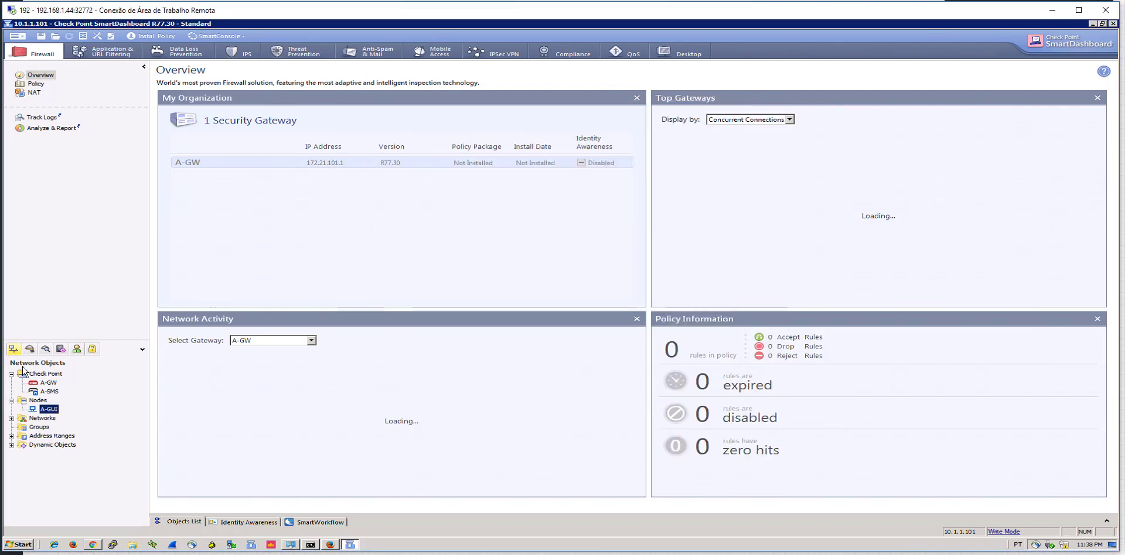
# Create network Alpha-Internal (10.1.1.0, mask 255.255.255.0, comment 'Alpha Internal Network') and recheck its properties
pyautogui.click(11, 419)
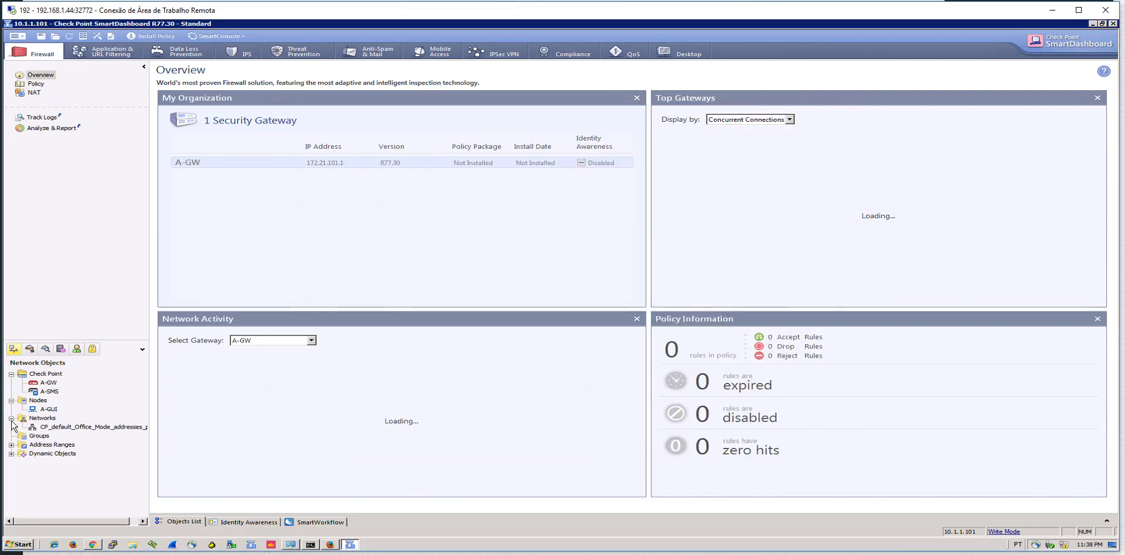
pyautogui.rightClick(37, 420)
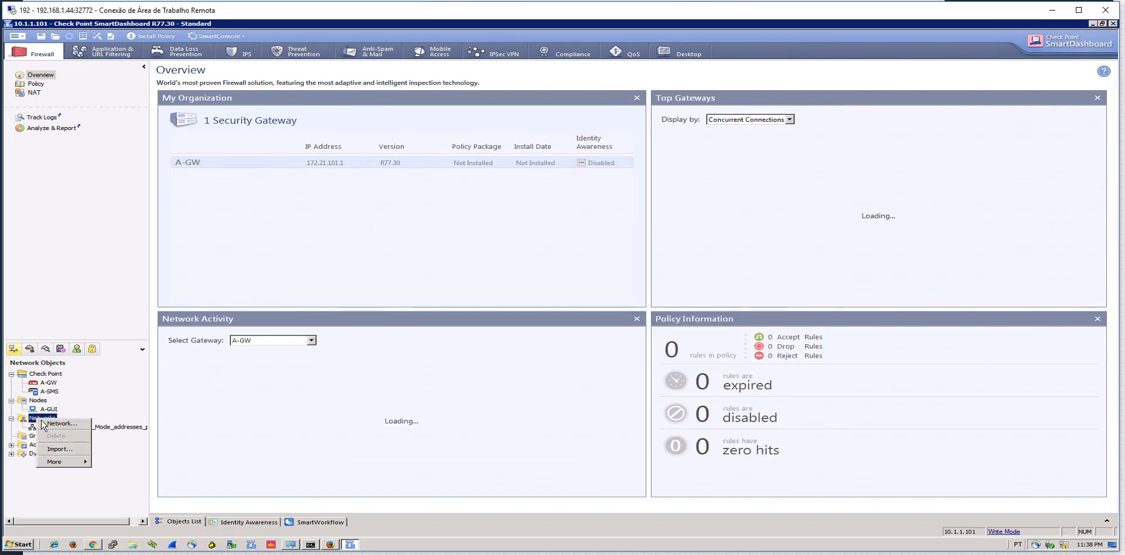
pyautogui.click(53, 426)
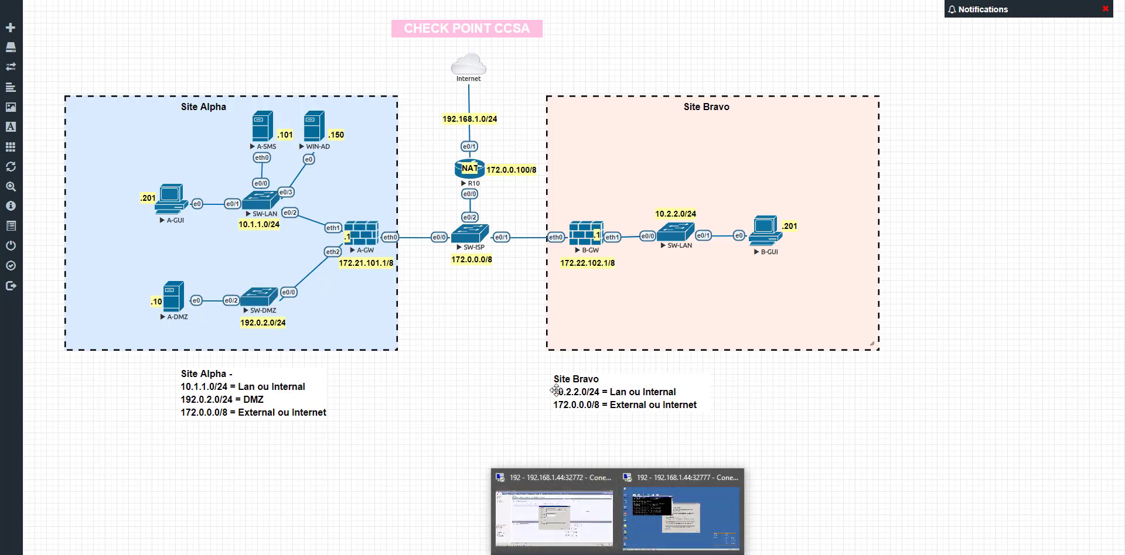
pyautogui.click(685, 505)
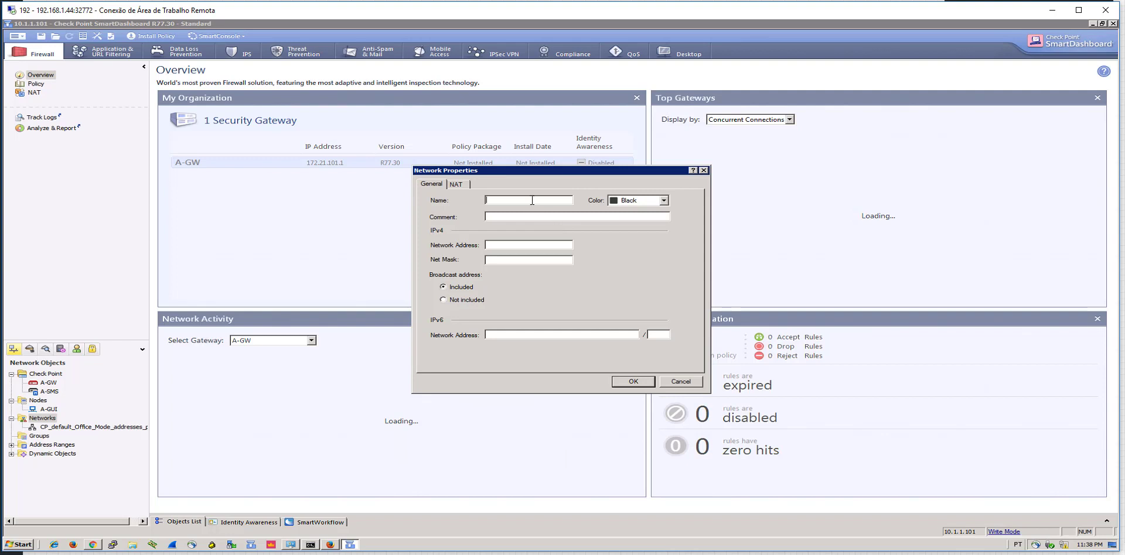
pyautogui.write('Alpha-Intern')
pyautogui.press('Tab')
pyautogui.write('Alpha Internal ')
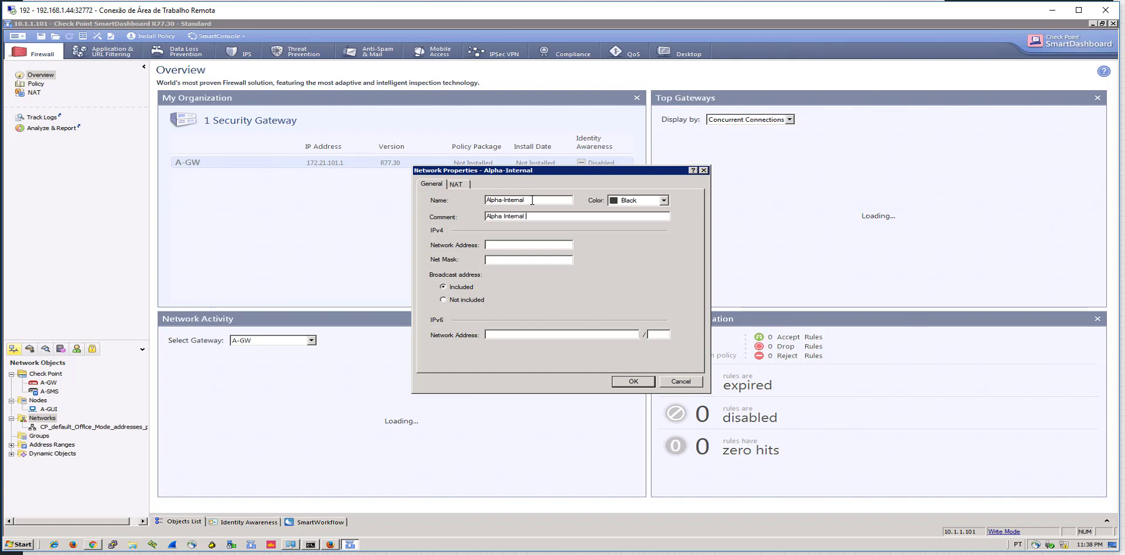
pyautogui.write('Network')
pyautogui.write('10.')
pyautogui.write('1.')
pyautogui.write('255.255.255.0')
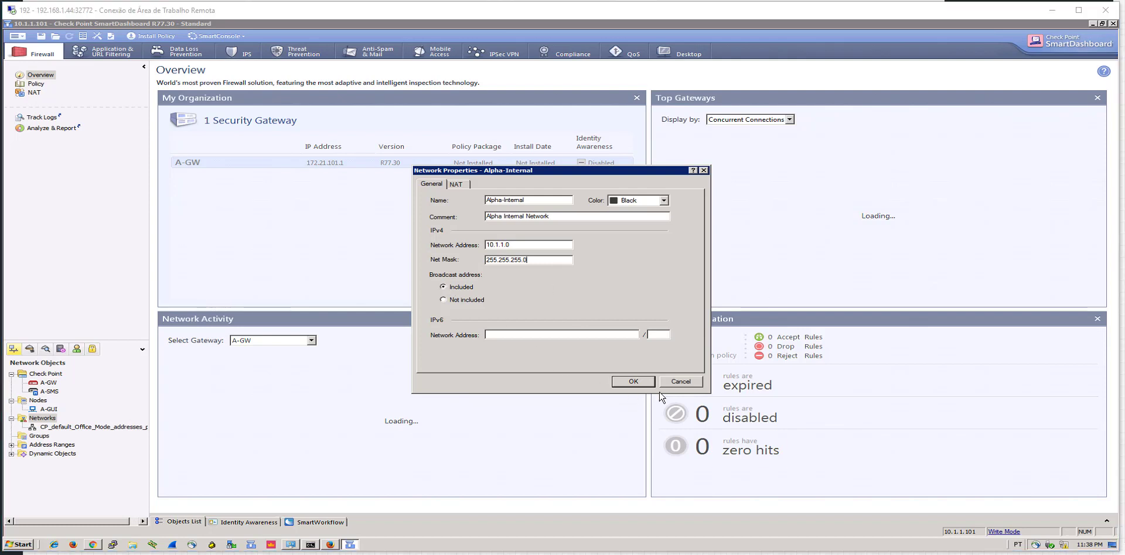
pyautogui.click(622, 382)
pyautogui.doubleClick(66, 428)
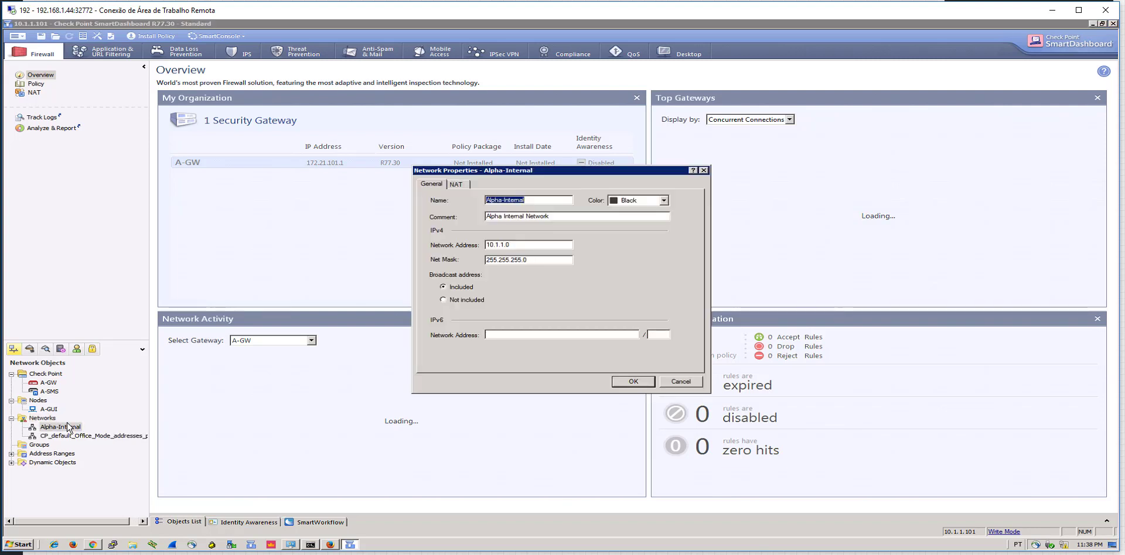
pyautogui.click(643, 381)
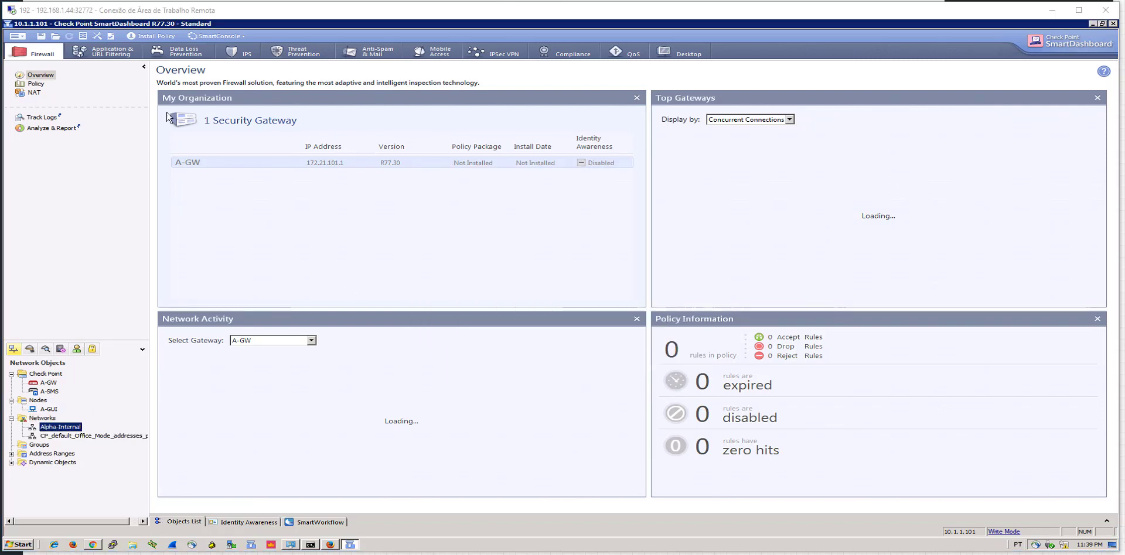
# Add rule 1 to the empty Firewall Policy: Any source, destination and service, action drop
pyautogui.click(36, 85)
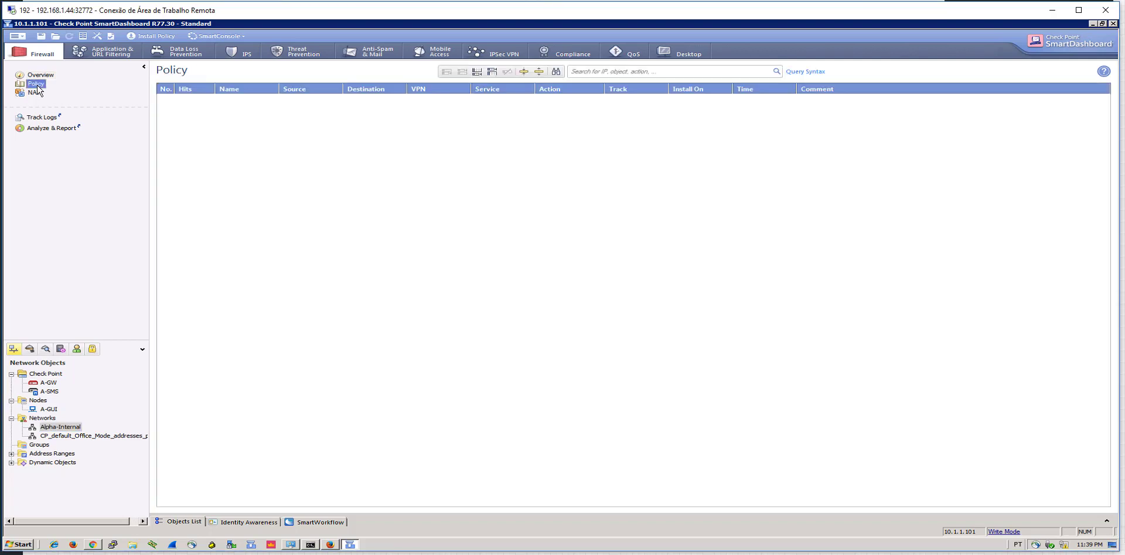
pyautogui.click(22, 37)
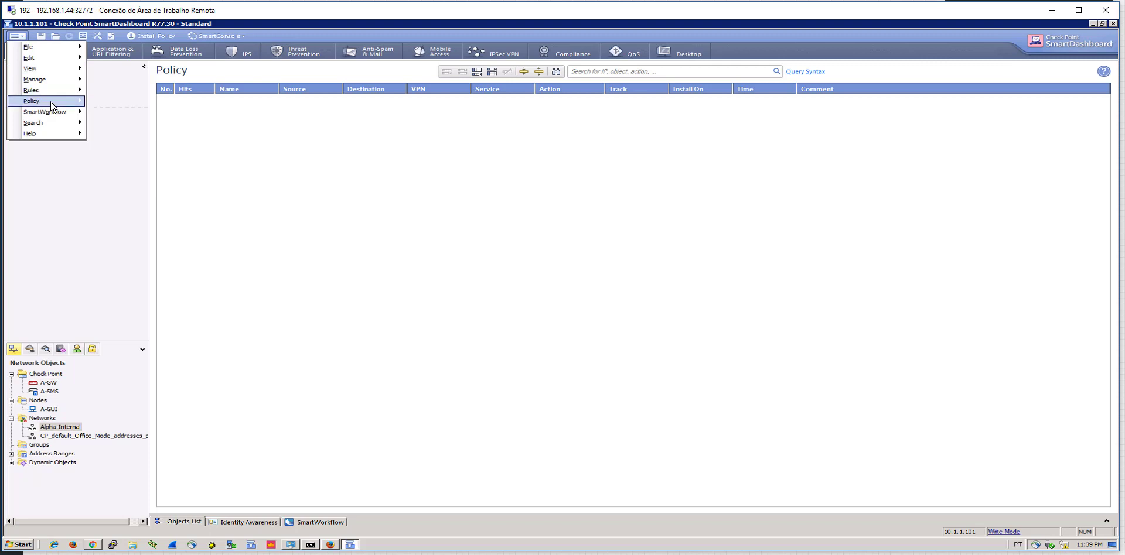
pyautogui.moveTo(51, 104)
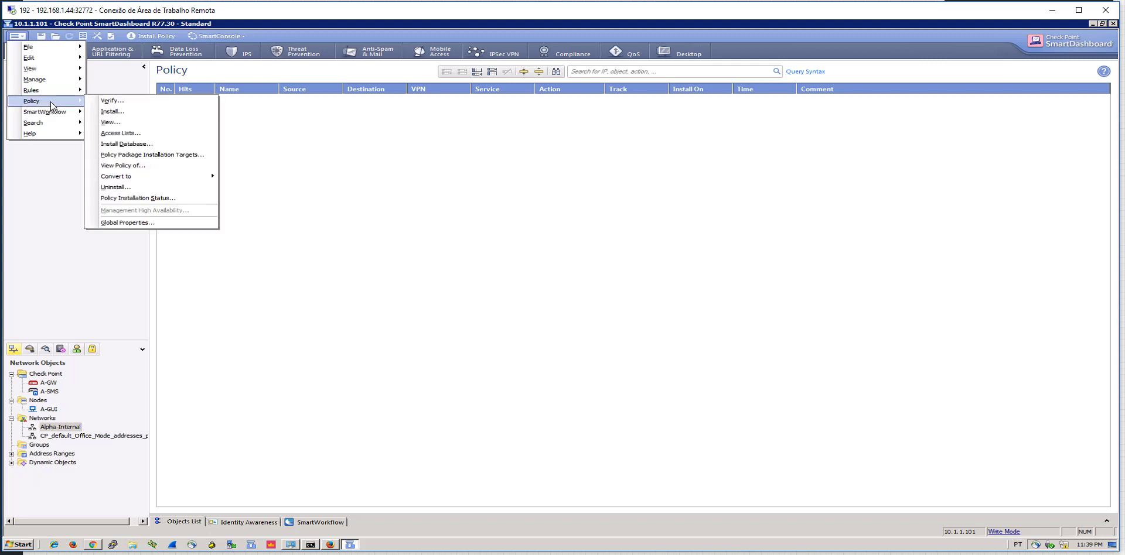
pyautogui.click(502, 176)
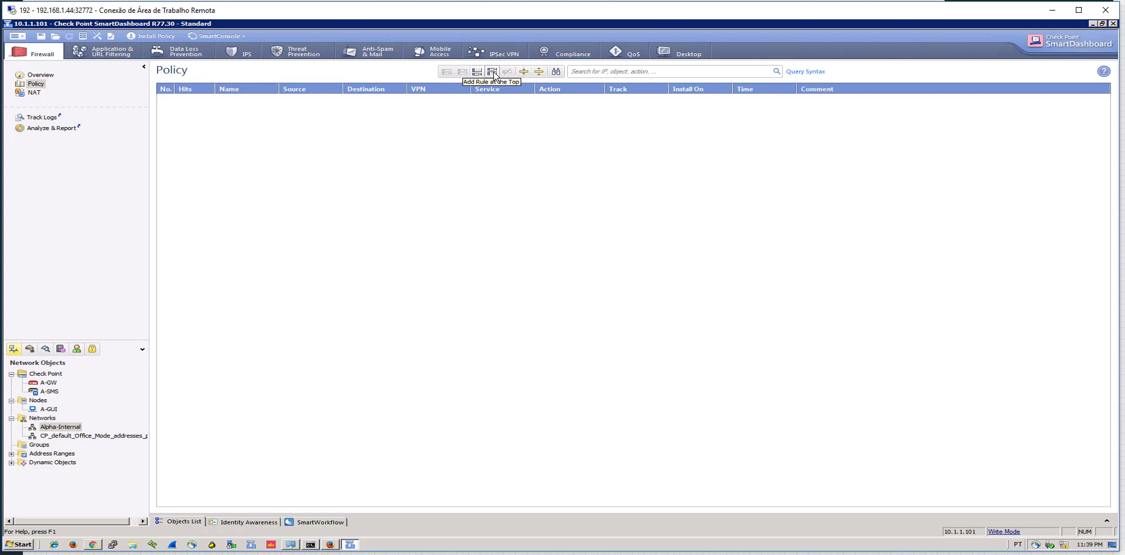
pyautogui.click(492, 72)
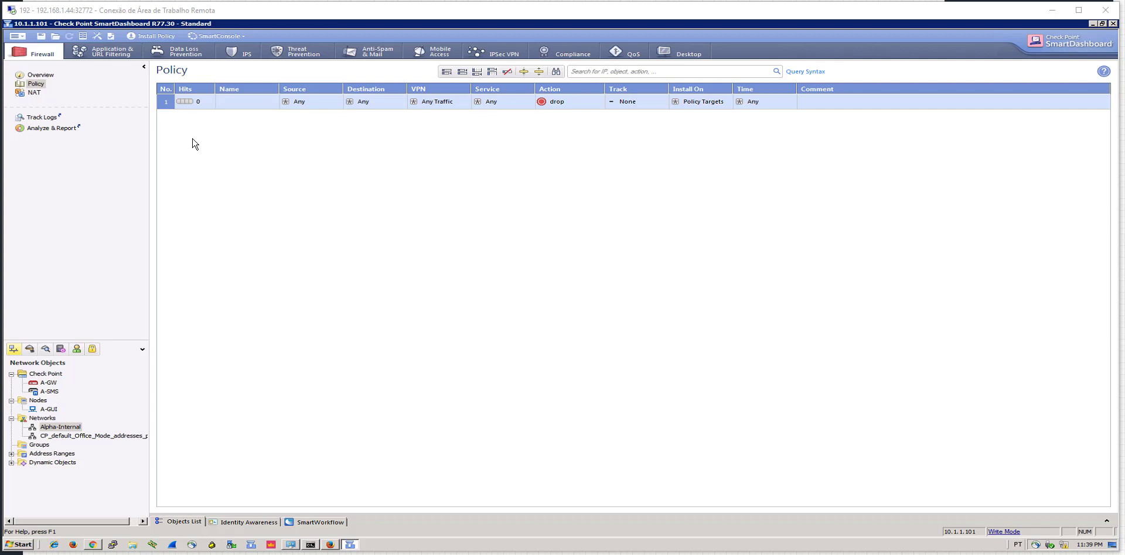
# Name rule 1 'Cleanup' and set its track to Log
pyautogui.doubleClick(223, 101)
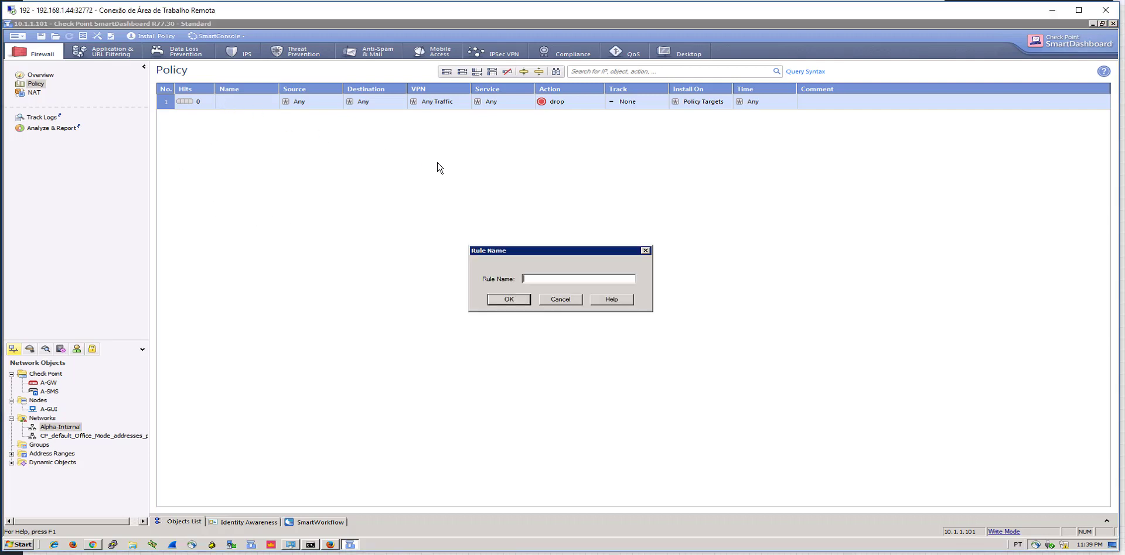
pyautogui.write('Cleanup')
pyautogui.press('Return')
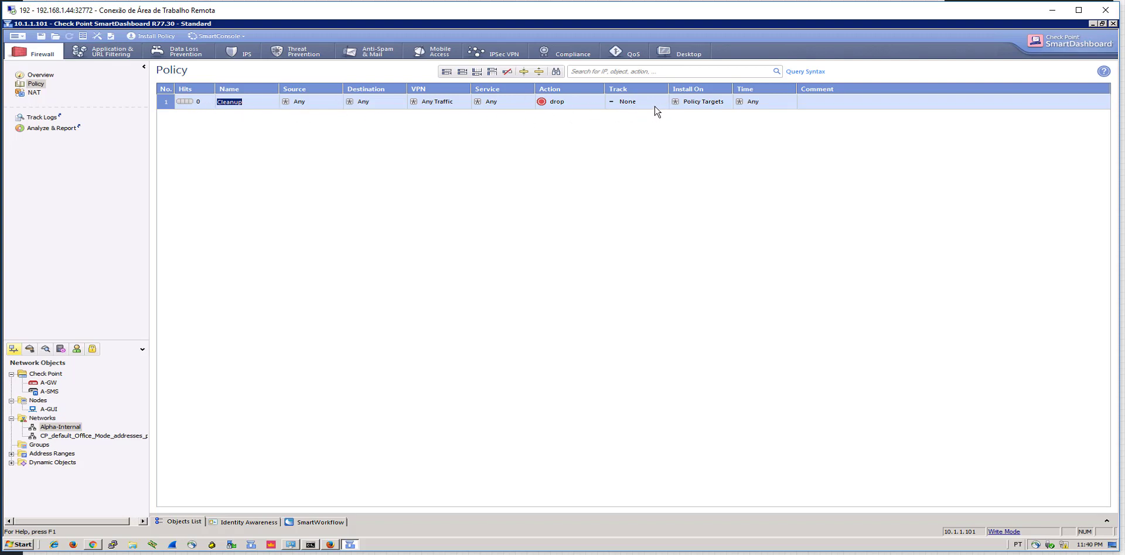
pyautogui.rightClick(634, 106)
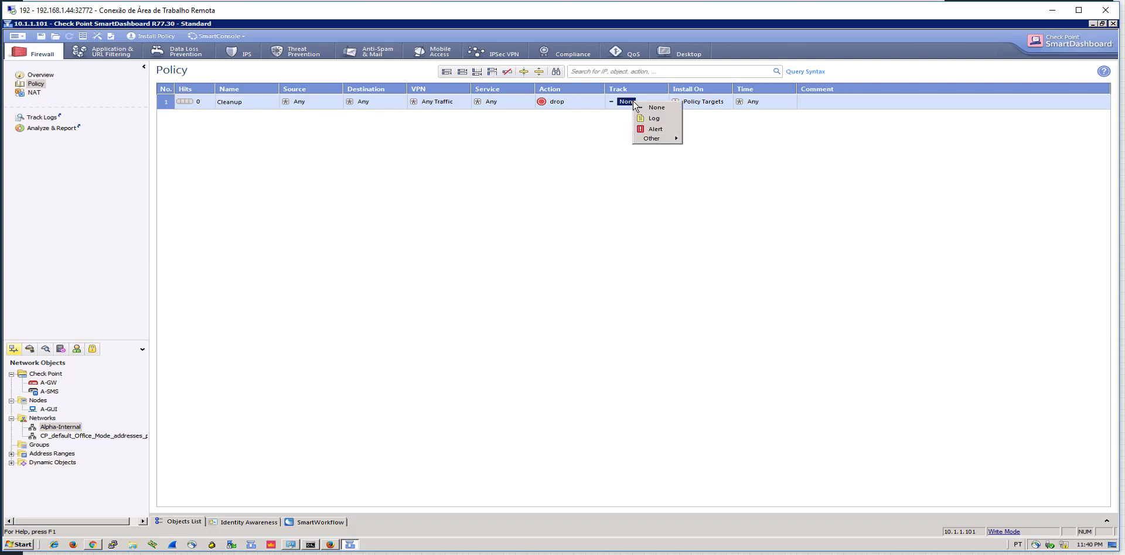
pyautogui.click(654, 123)
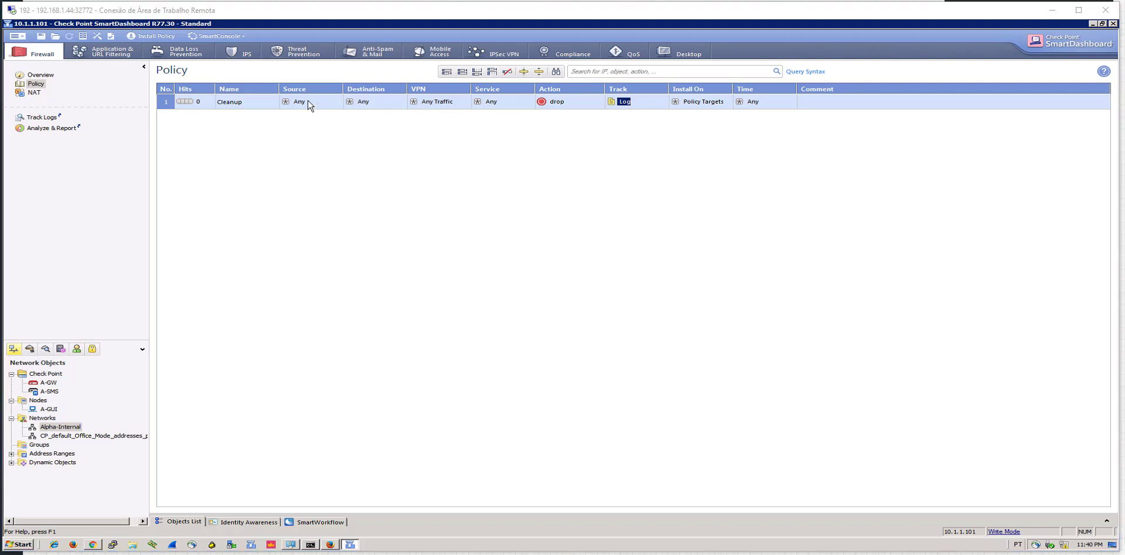
pyautogui.click(169, 104)
pyautogui.rightClick(169, 105)
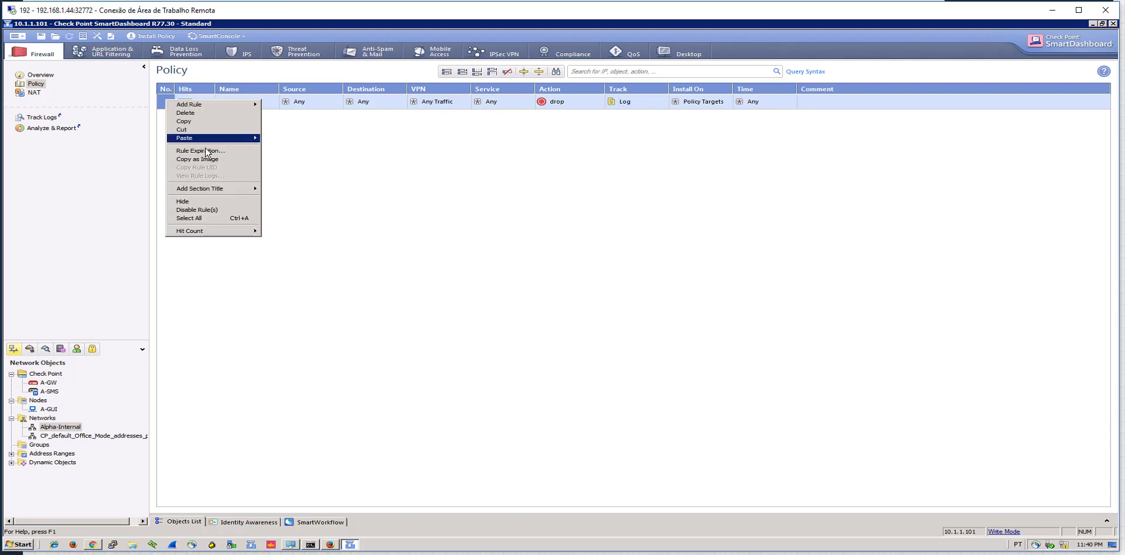
# Insert a new rule above Cleanup and name it 'Management', discarding a section-title attempt
pyautogui.moveTo(232, 190)
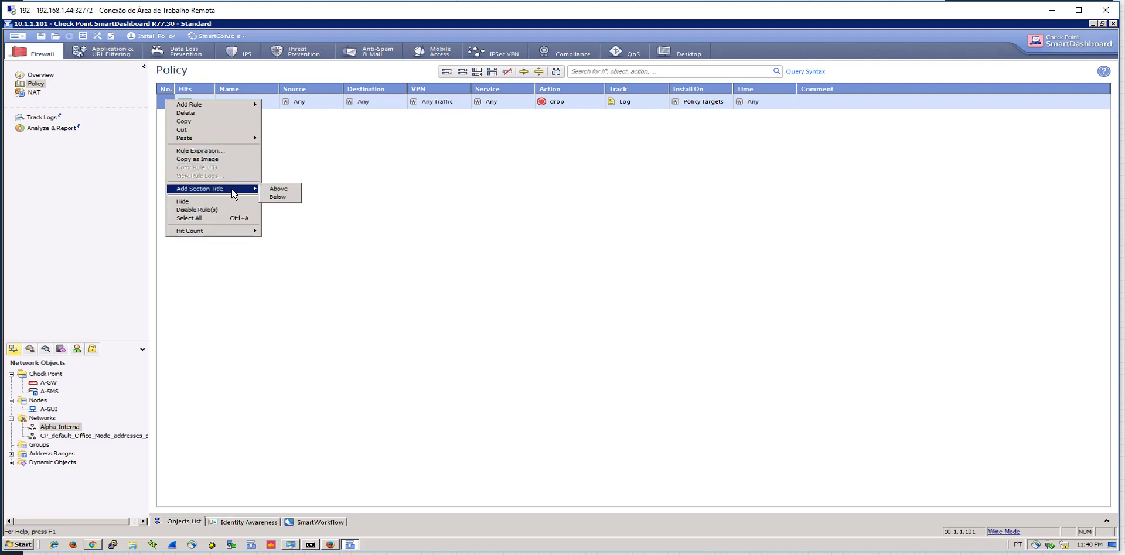
pyautogui.click(281, 190)
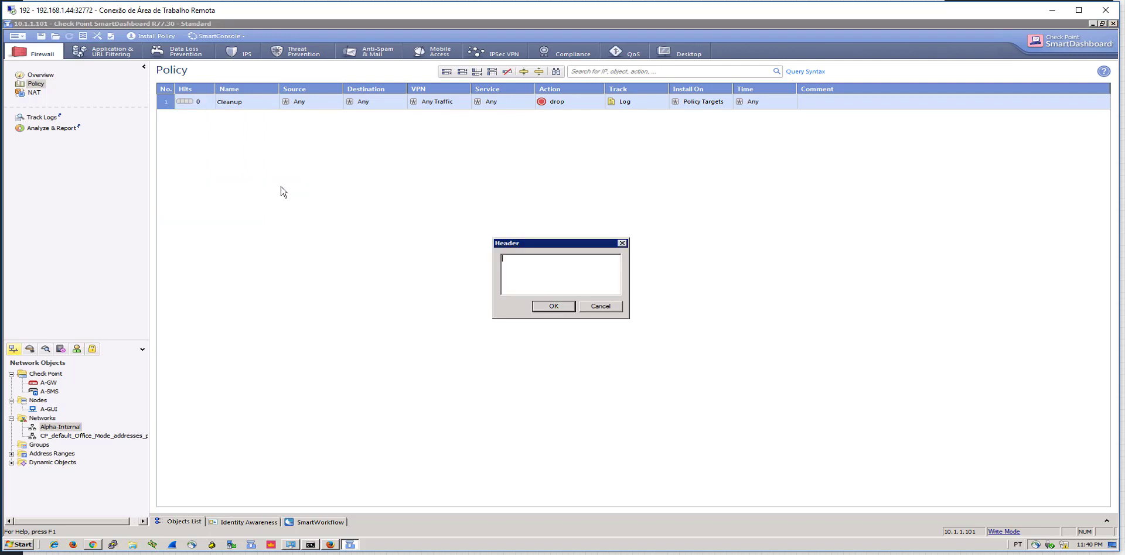
pyautogui.click(591, 306)
pyautogui.rightClick(169, 101)
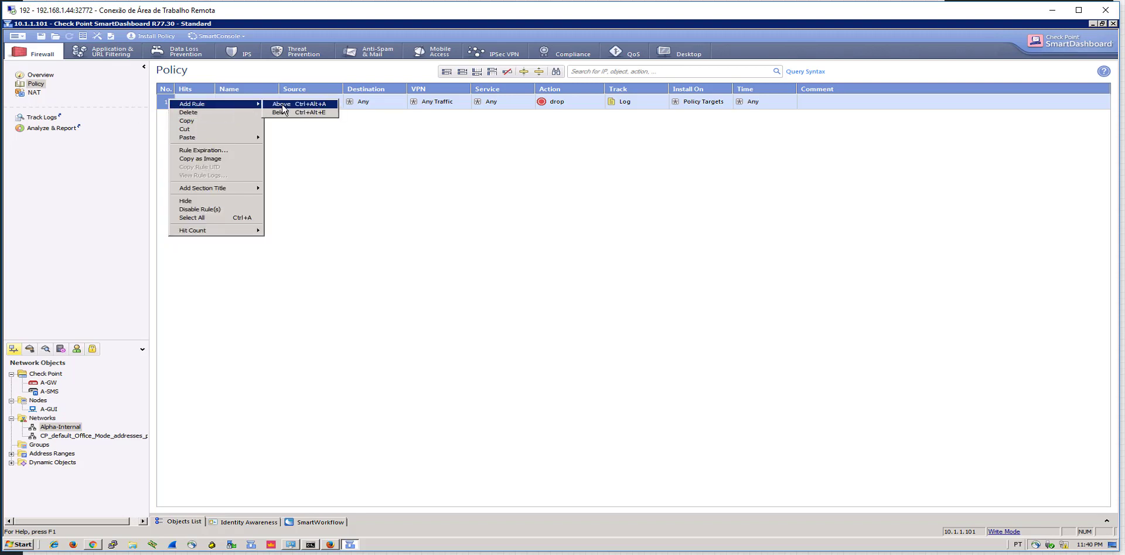
pyautogui.click(277, 104)
pyautogui.doubleClick(262, 104)
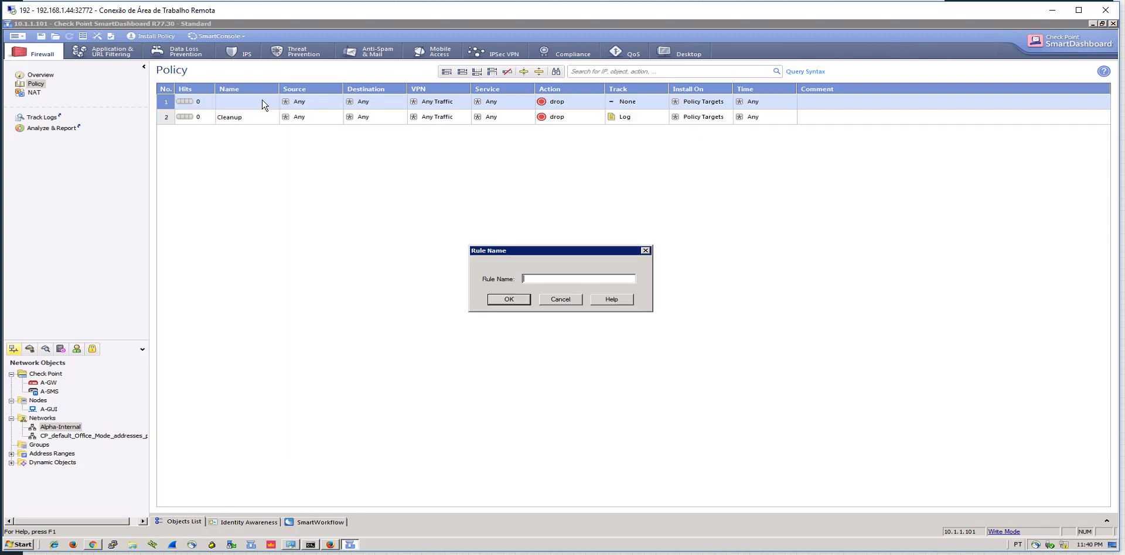
pyautogui.write('Management')
pyautogui.press('Return')
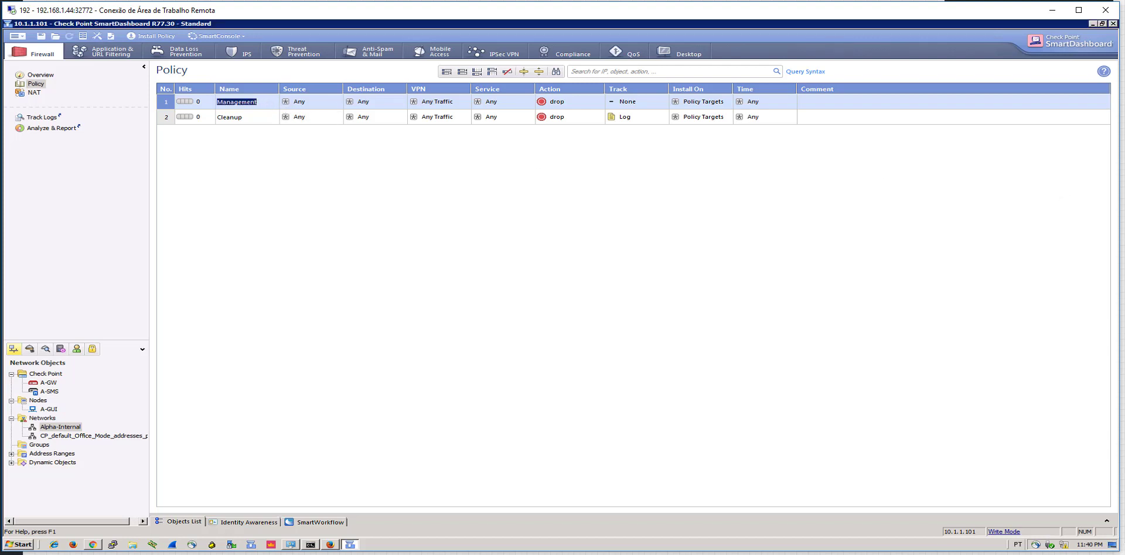
pyautogui.rightClick(315, 104)
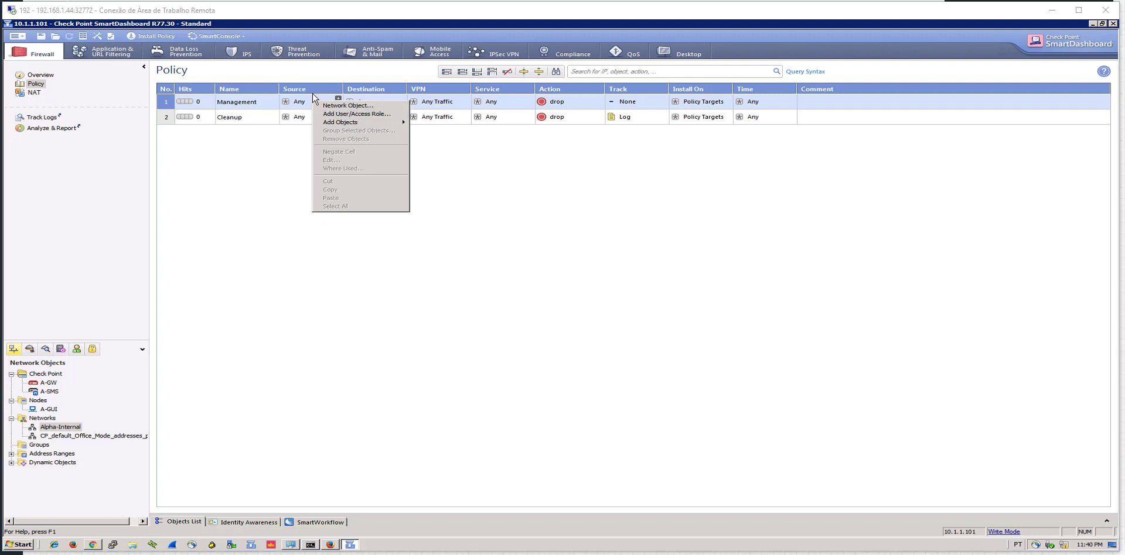
# Add A-GUI and A-SMS as the Management rule's sources
pyautogui.click(345, 107)
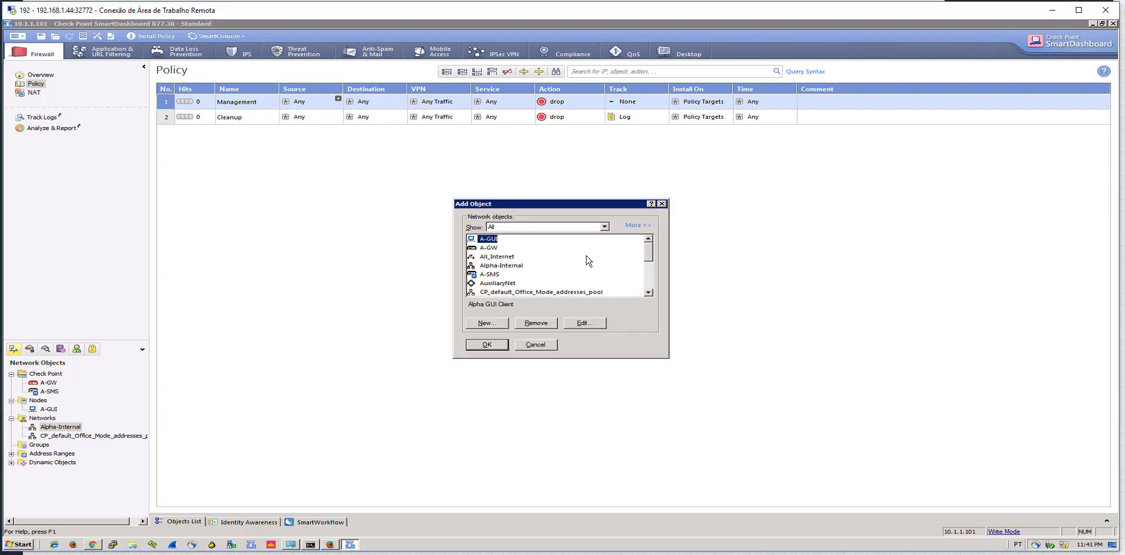
pyautogui.keyDown('ctrl'); pyautogui.click(501, 276); pyautogui.keyUp('ctrl')
pyautogui.click(502, 347)
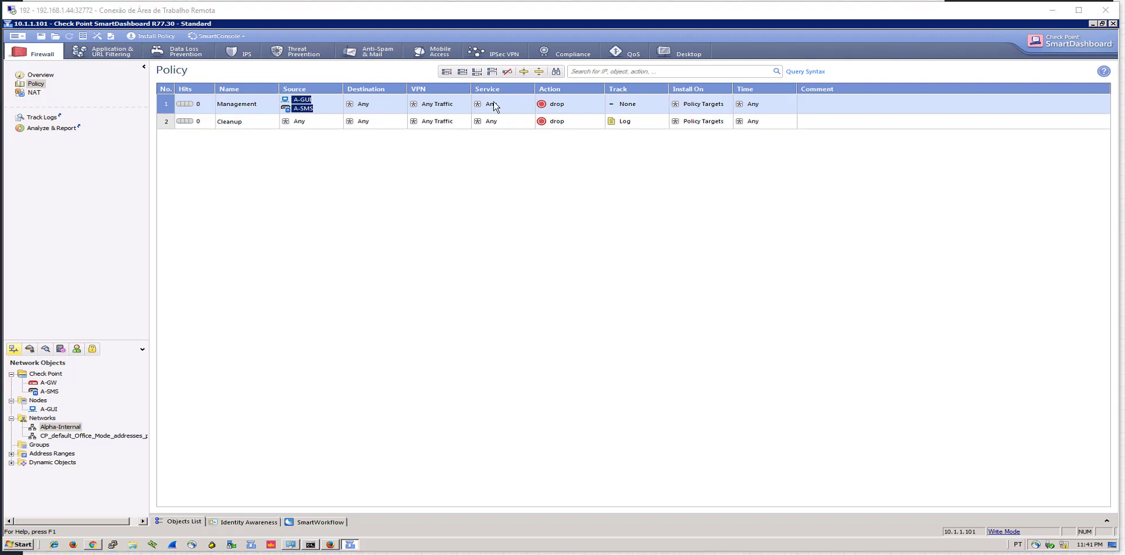
# Set A-GW as the Management rule's destination
pyautogui.click(403, 99)
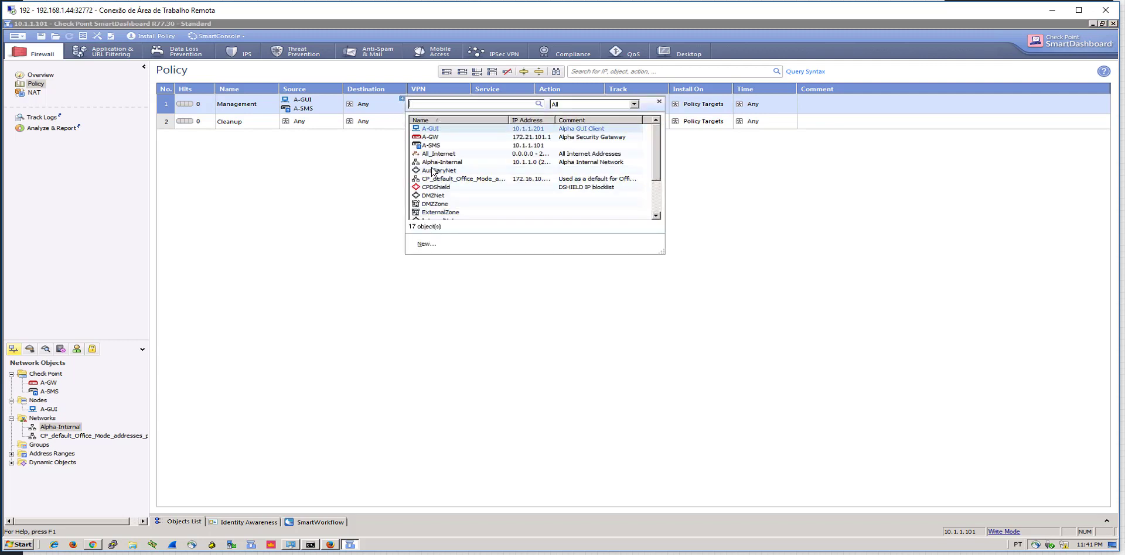
pyautogui.click(357, 212)
pyautogui.rightClick(373, 108)
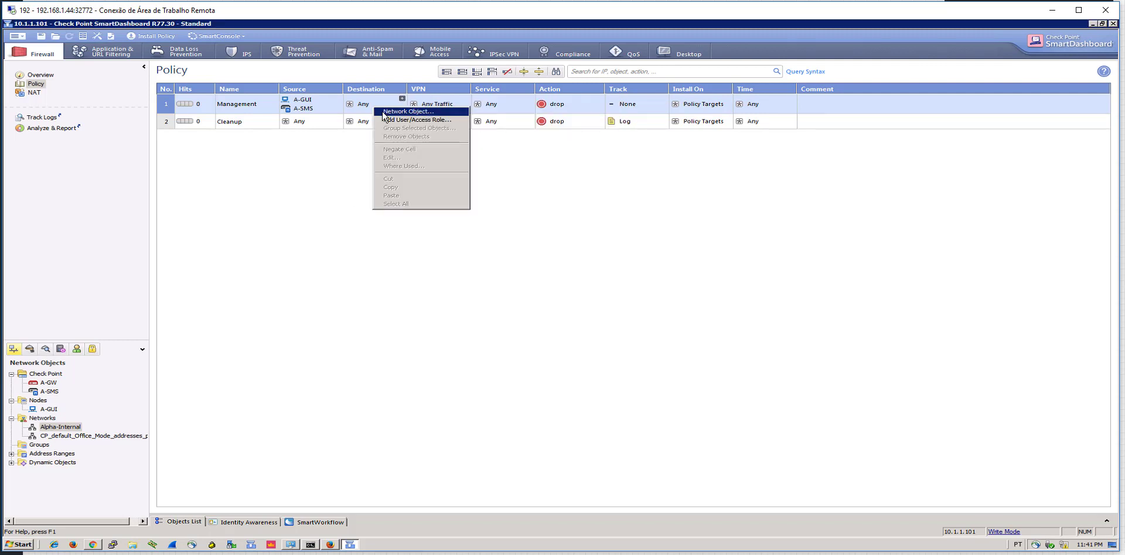
pyautogui.click(387, 111)
pyautogui.keyDown('ctrl'); pyautogui.click(489, 274); pyautogui.keyUp('ctrl')
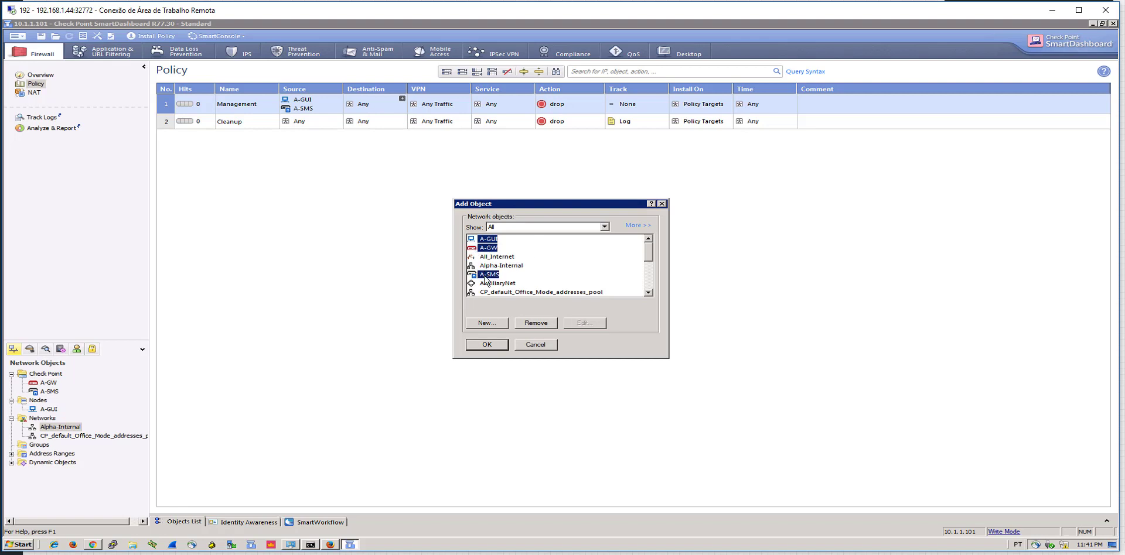
pyautogui.click(543, 344)
pyautogui.moveTo(49, 383); pyautogui.dragTo(364, 104)
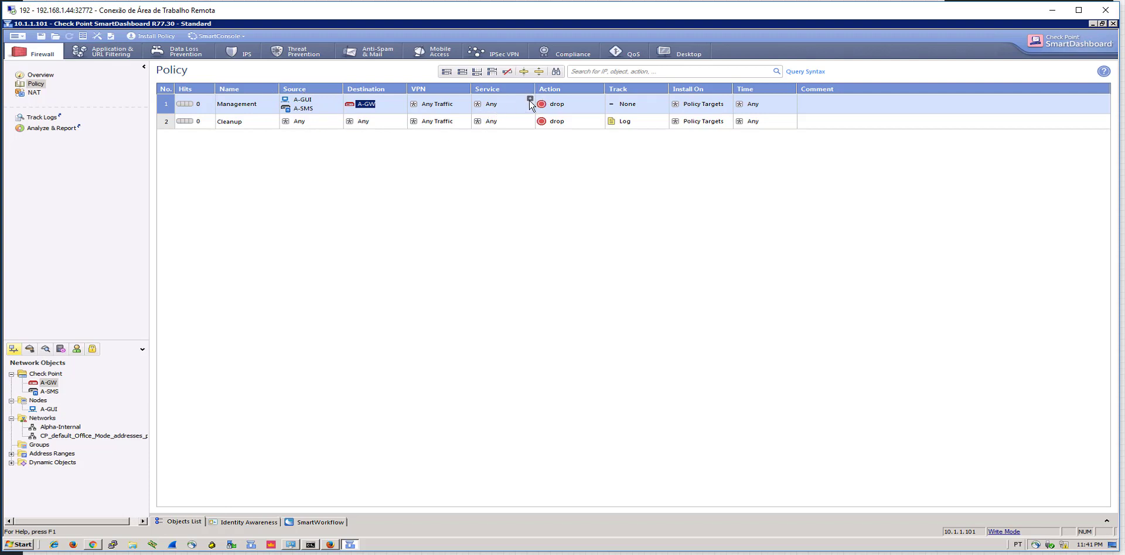
# Add ssh and https as the Management rule's services
pyautogui.click(530, 100)
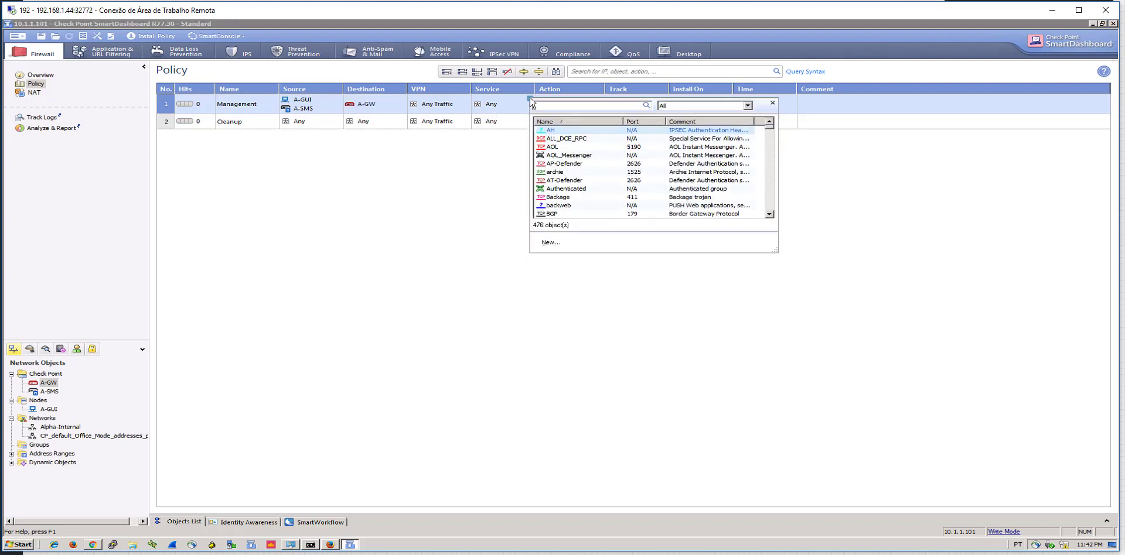
pyautogui.write('ssh')
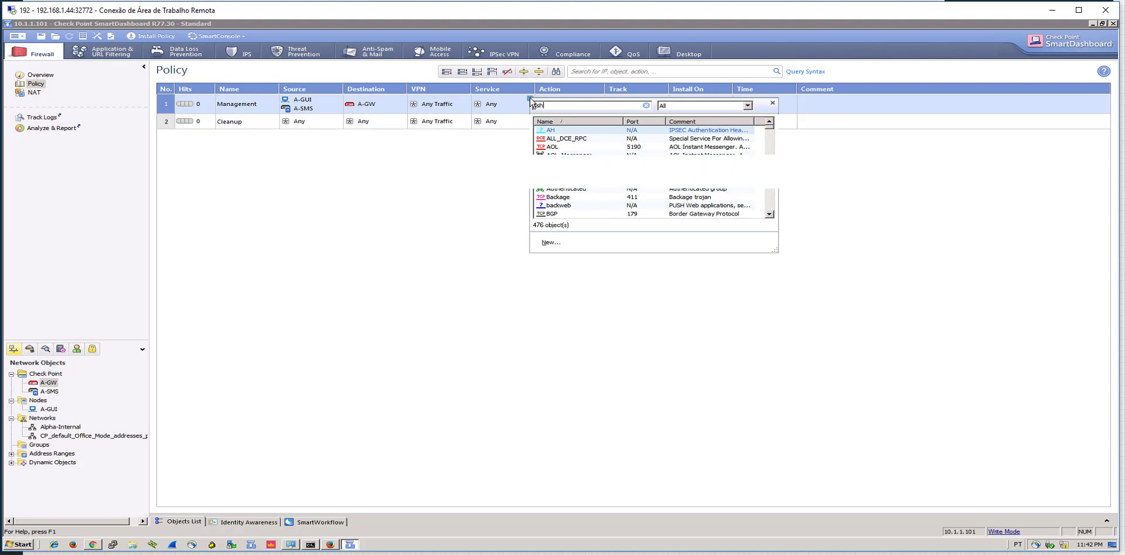
pyautogui.click(549, 133)
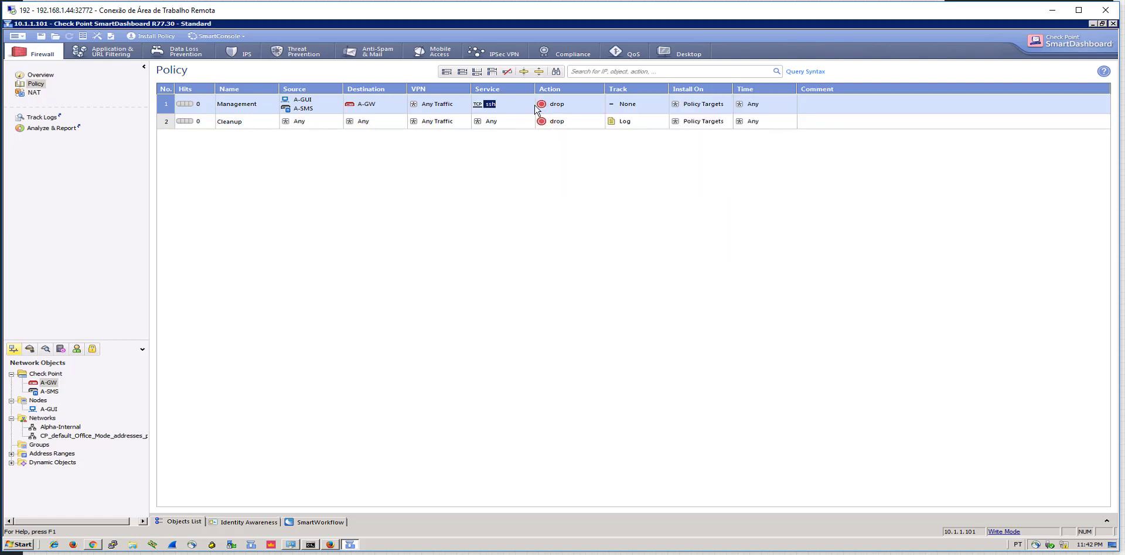
pyautogui.click(529, 99)
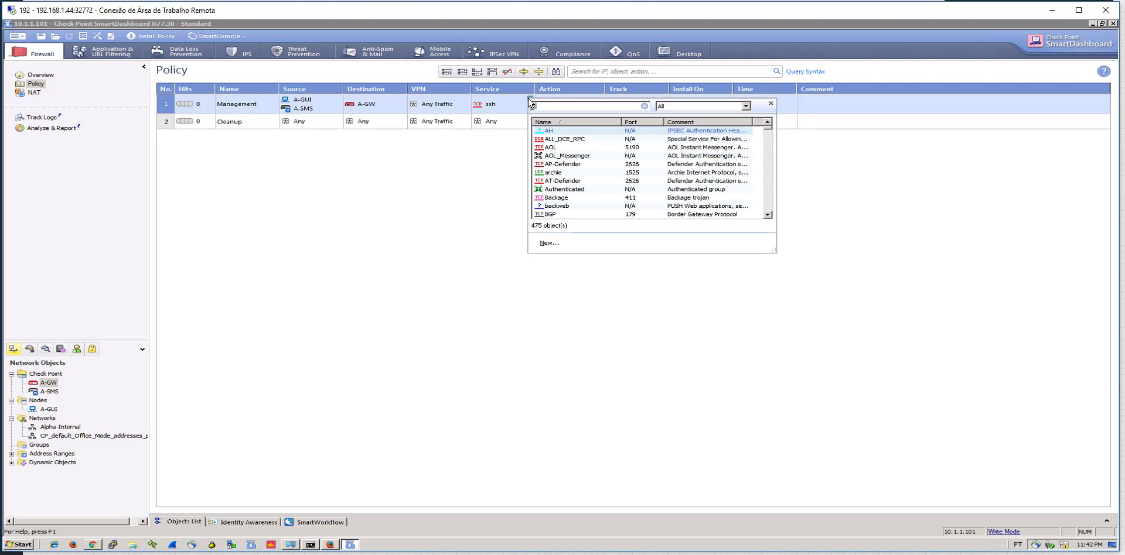
pyautogui.write('https')
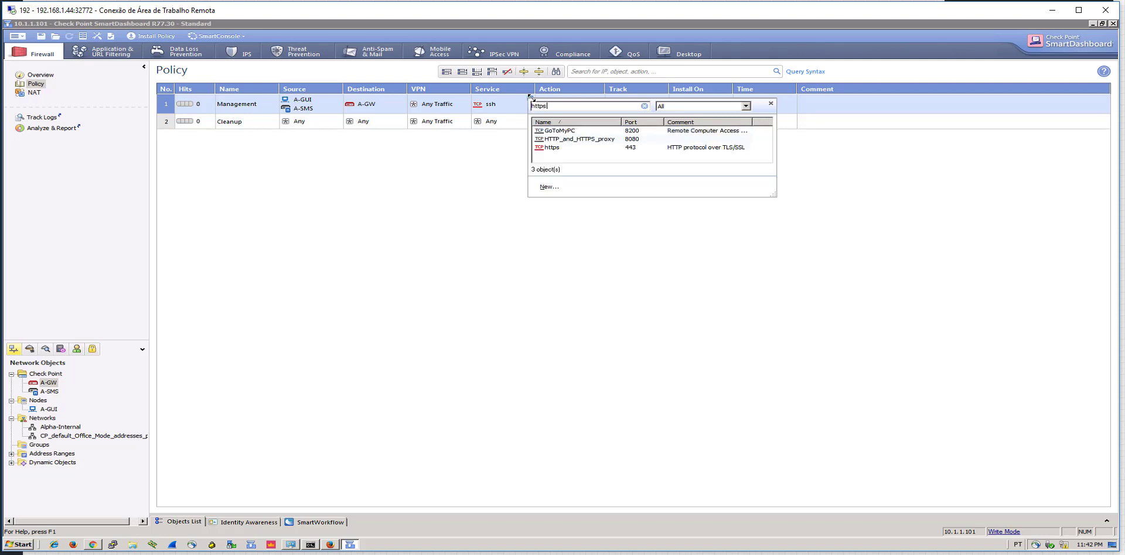
pyautogui.click(553, 148)
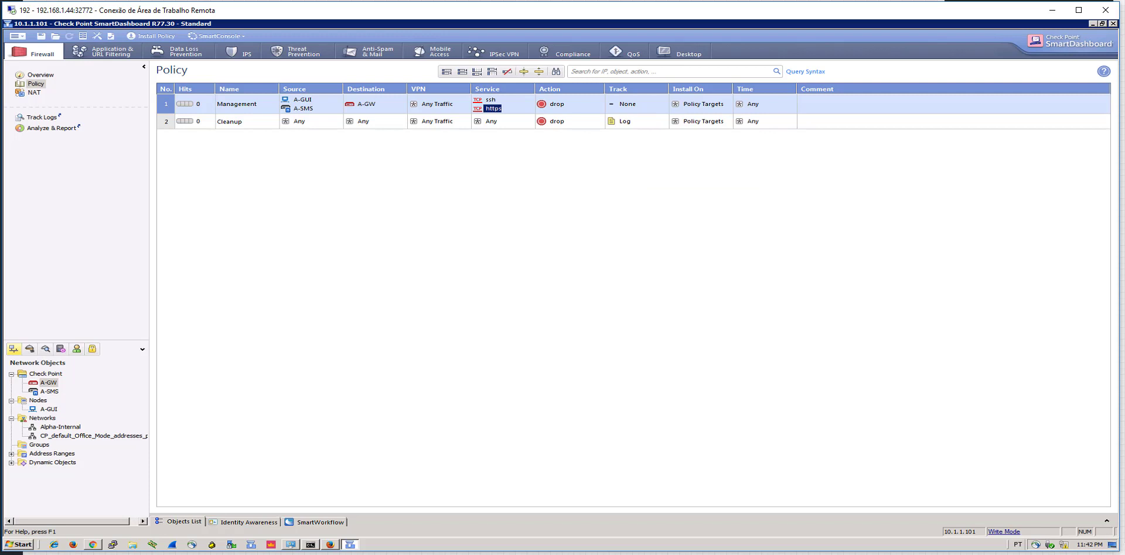
# Set the Management rule's action to accept and its track to Log
pyautogui.rightClick(561, 104)
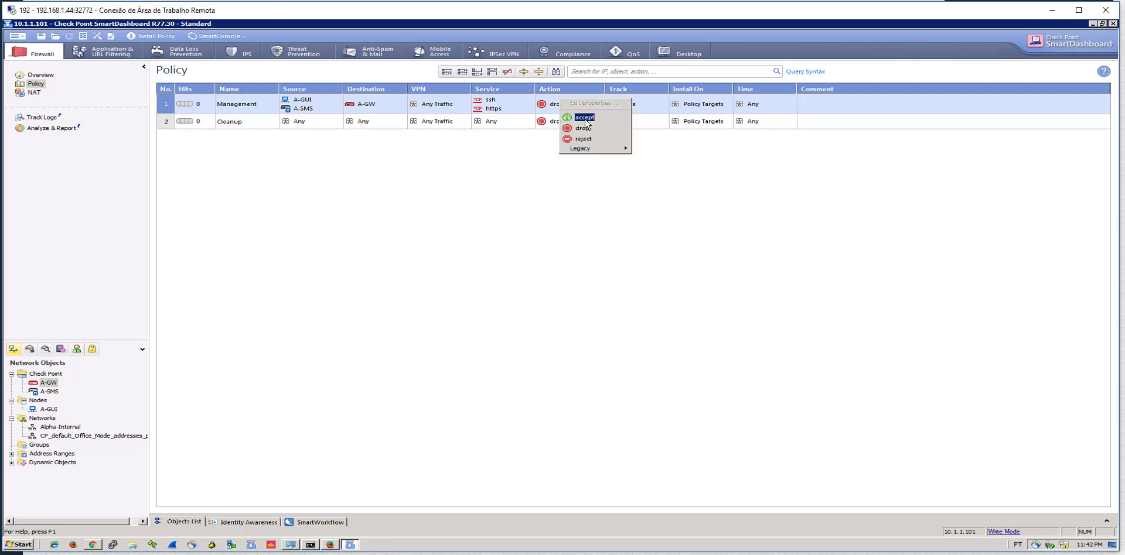
pyautogui.click(588, 115)
pyautogui.rightClick(633, 111)
pyautogui.click(647, 121)
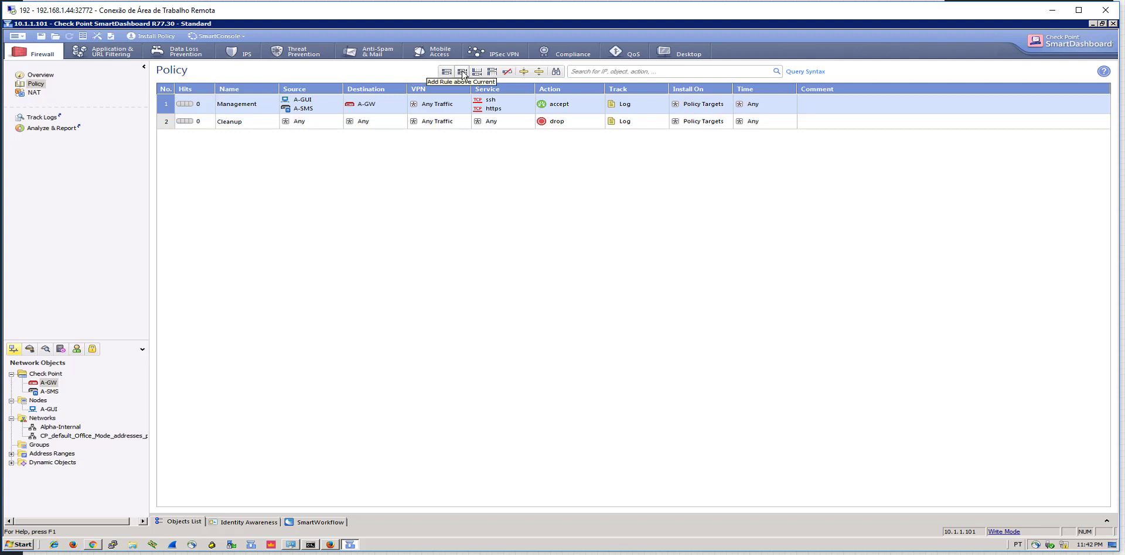
# Insert rule 2 named 'Stealth' between Management and Cleanup, with destination A-GW
pyautogui.click(462, 72)
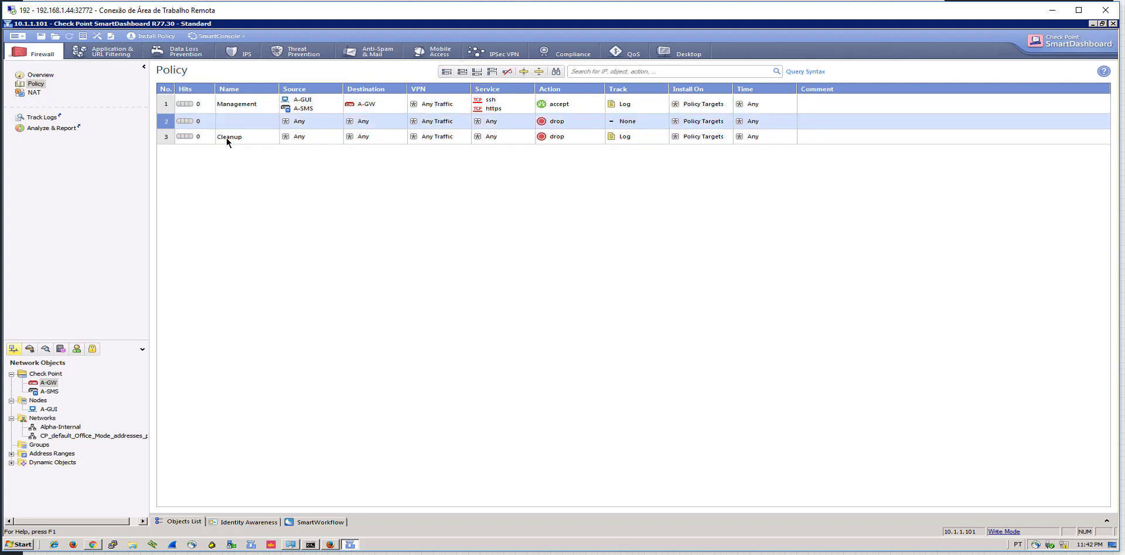
pyautogui.doubleClick(237, 124)
pyautogui.write('Stealth')
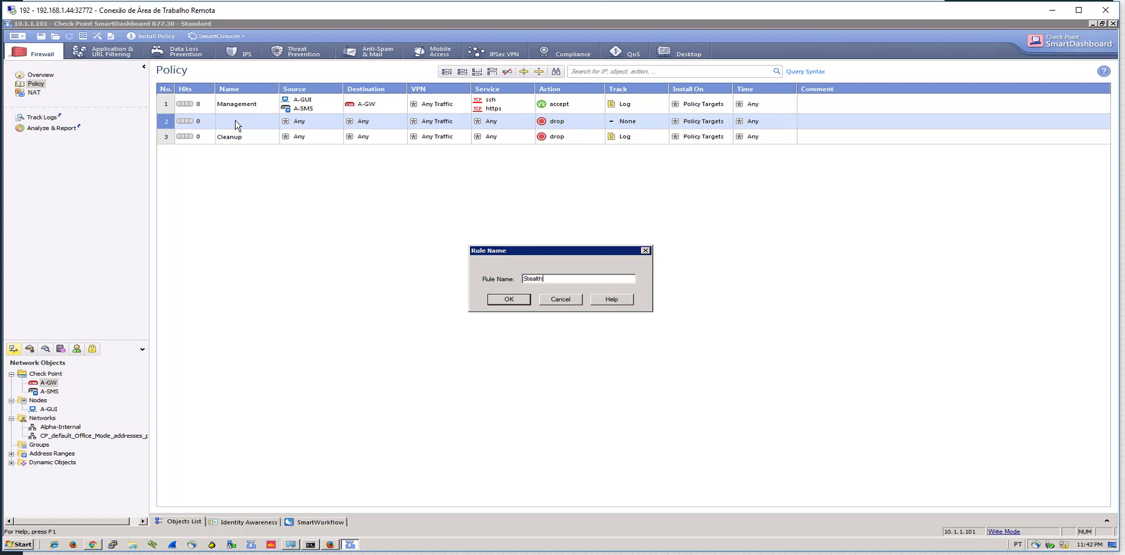
pyautogui.press('Return')
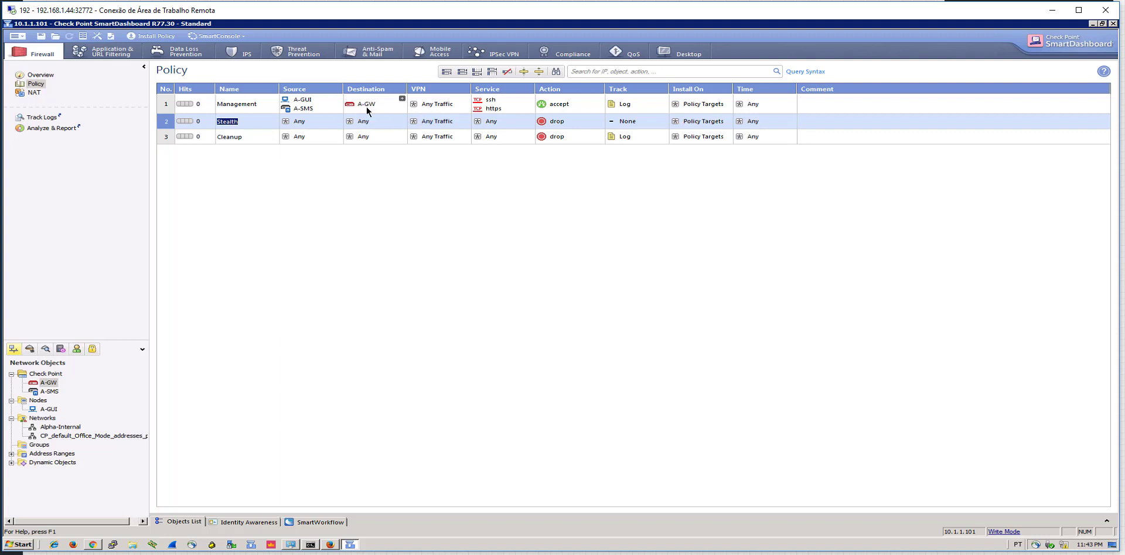
pyautogui.moveTo(365, 103); pyautogui.dragTo(372, 123)
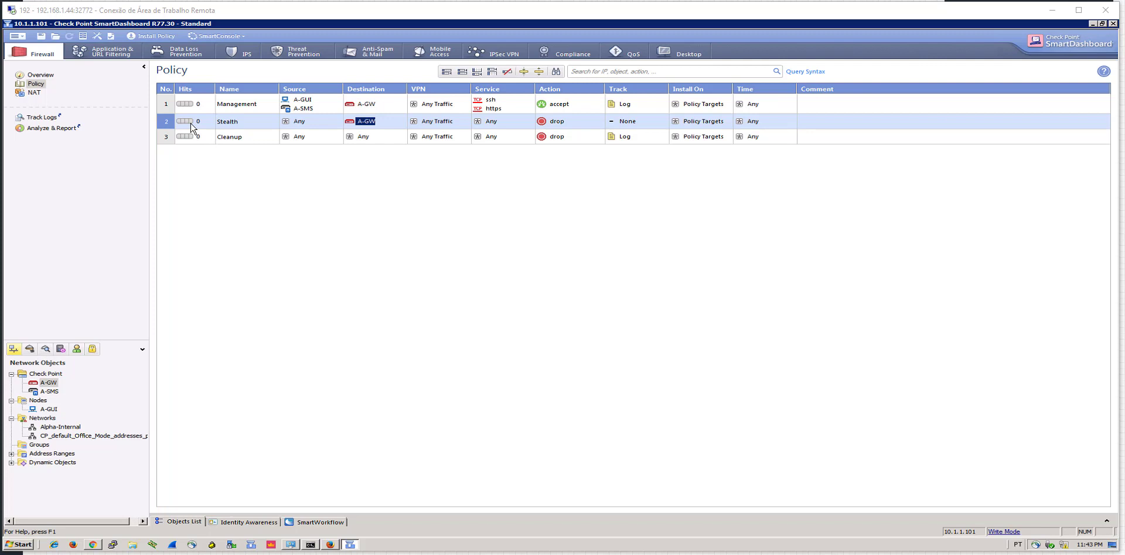
# Add a rule below Stealth named 'Internal Traffic' with source Alpha-Internal
pyautogui.rightClick(170, 120)
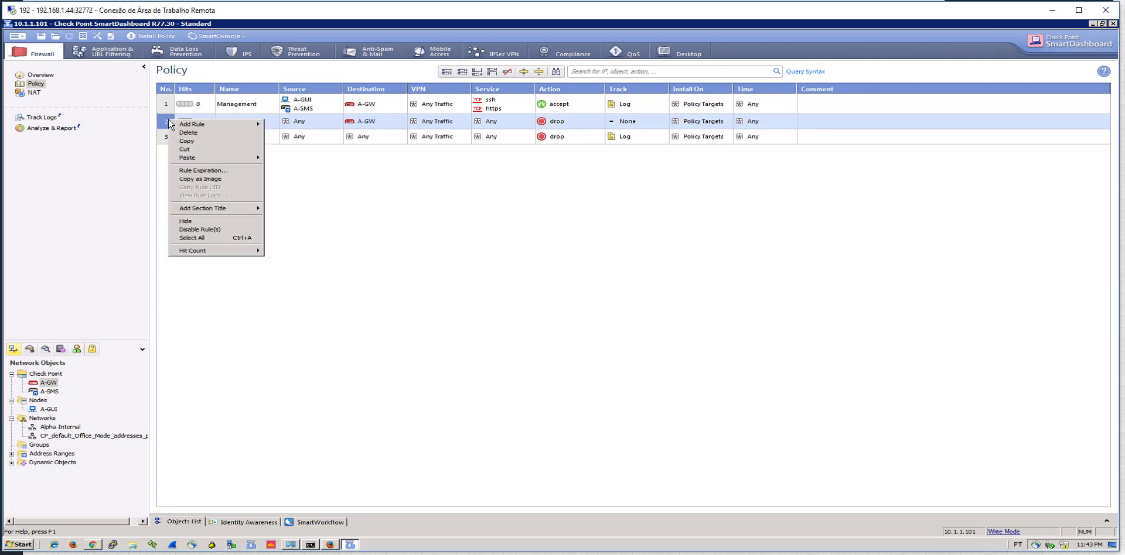
pyautogui.moveTo(208, 125)
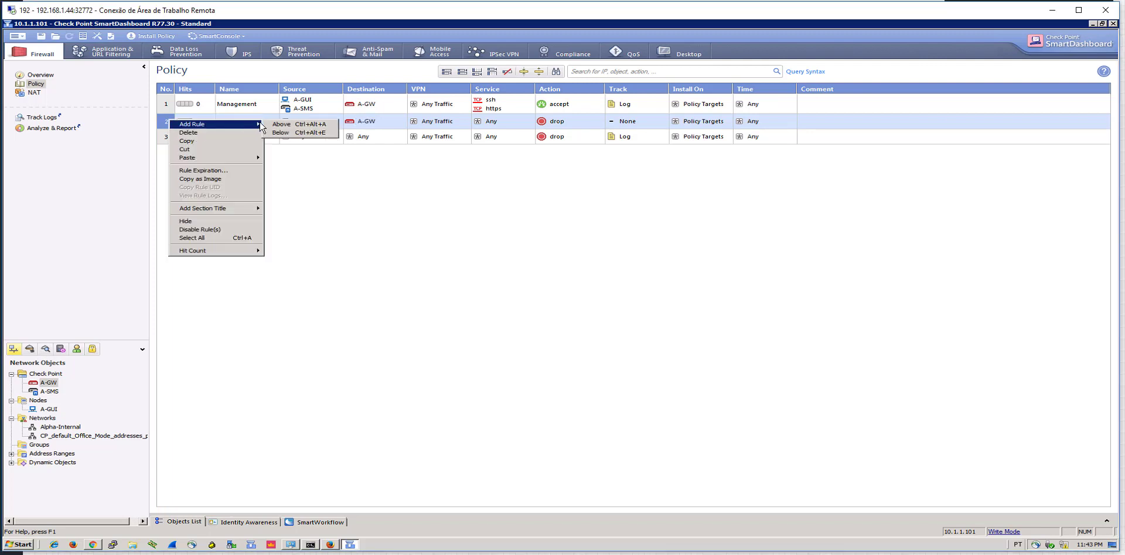
pyautogui.click(276, 133)
pyautogui.doubleClick(258, 138)
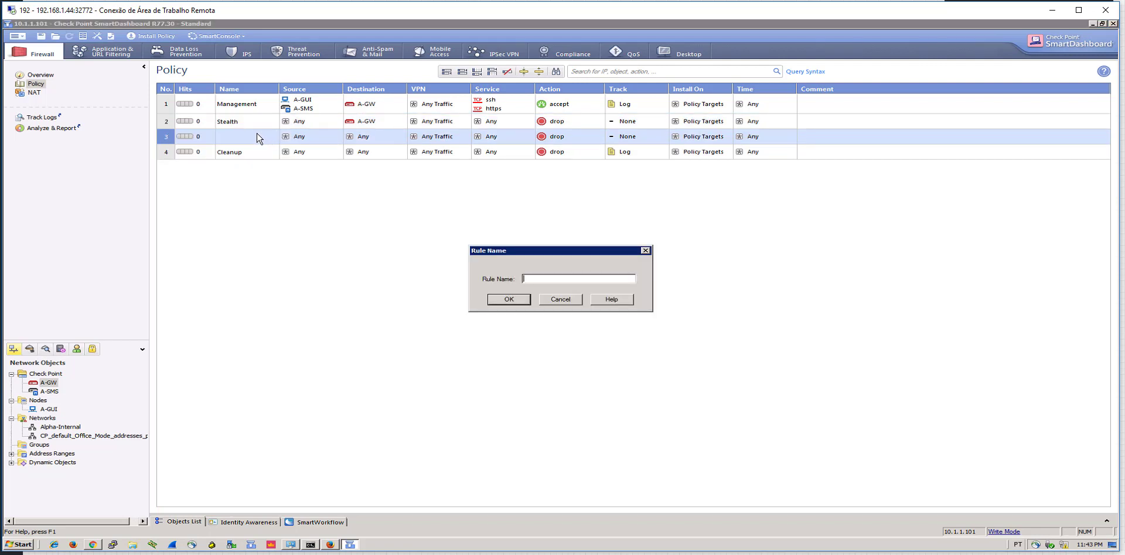
pyautogui.write('Internal Traffic')
pyautogui.press('Return')
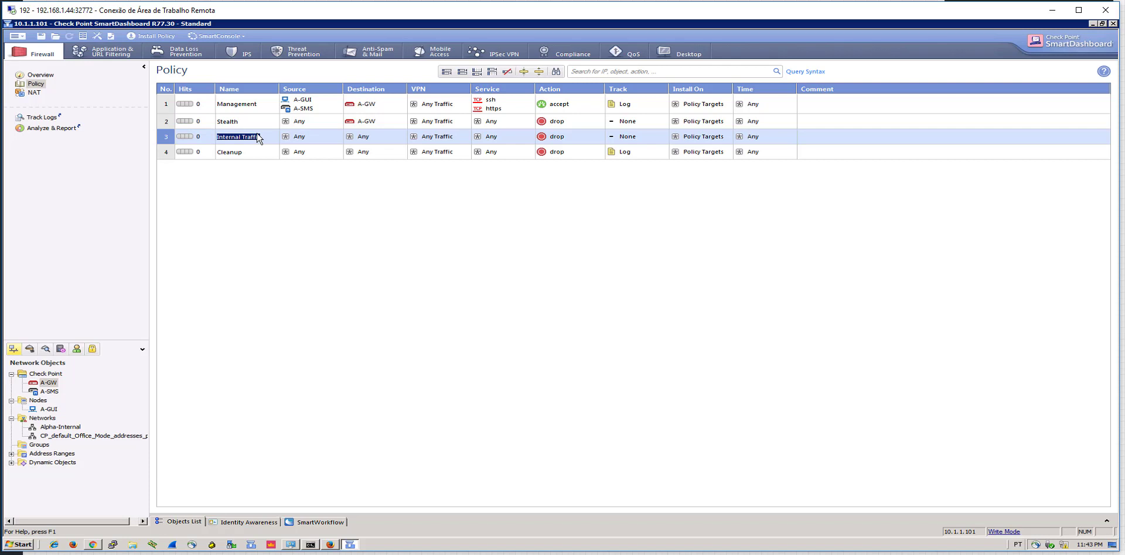
pyautogui.moveTo(38, 400); pyautogui.dragTo(315, 140)
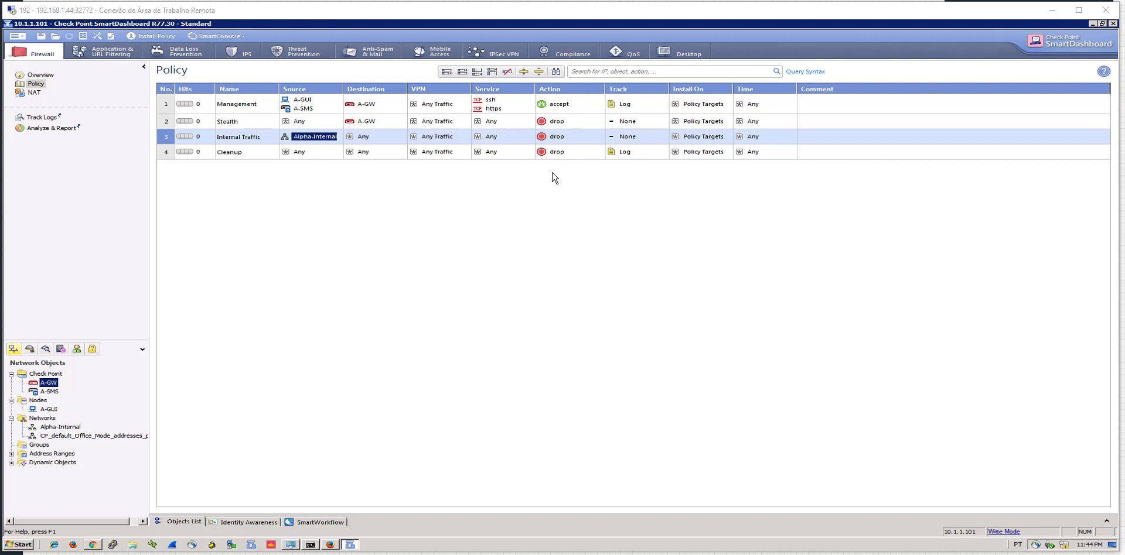
# Add http, https and ftp as the Internal Traffic rule's services
pyautogui.click(530, 138)
pyautogui.click(530, 137)
pyautogui.write('http')
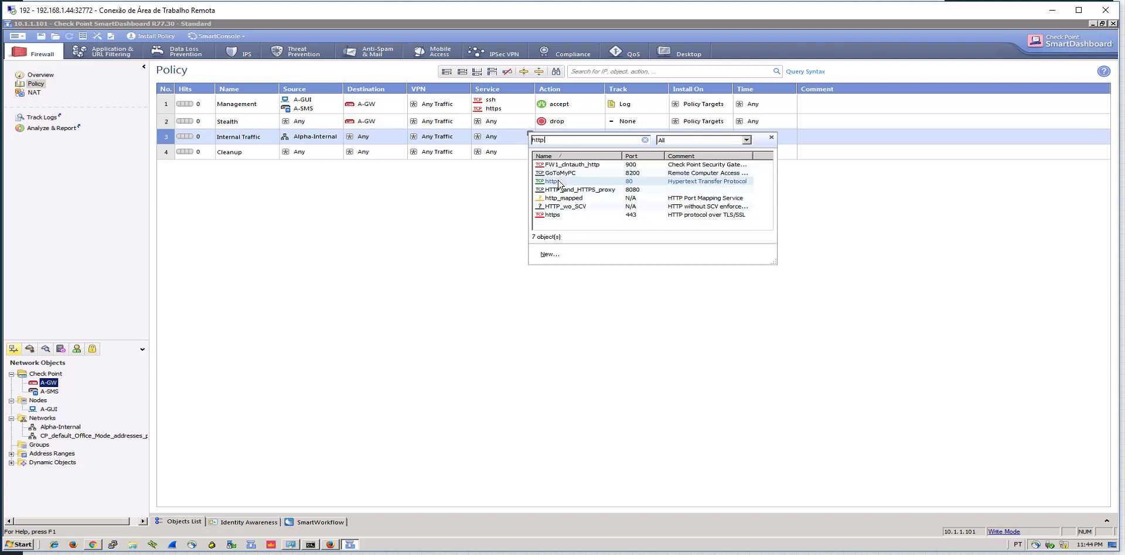
pyautogui.click(559, 183)
pyautogui.click(531, 135)
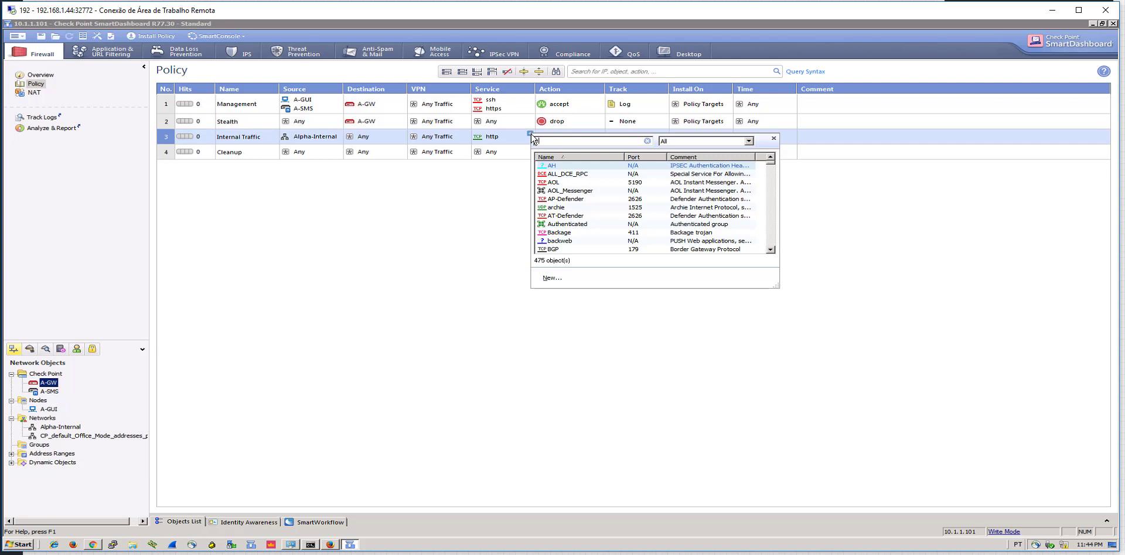
pyautogui.write('https')
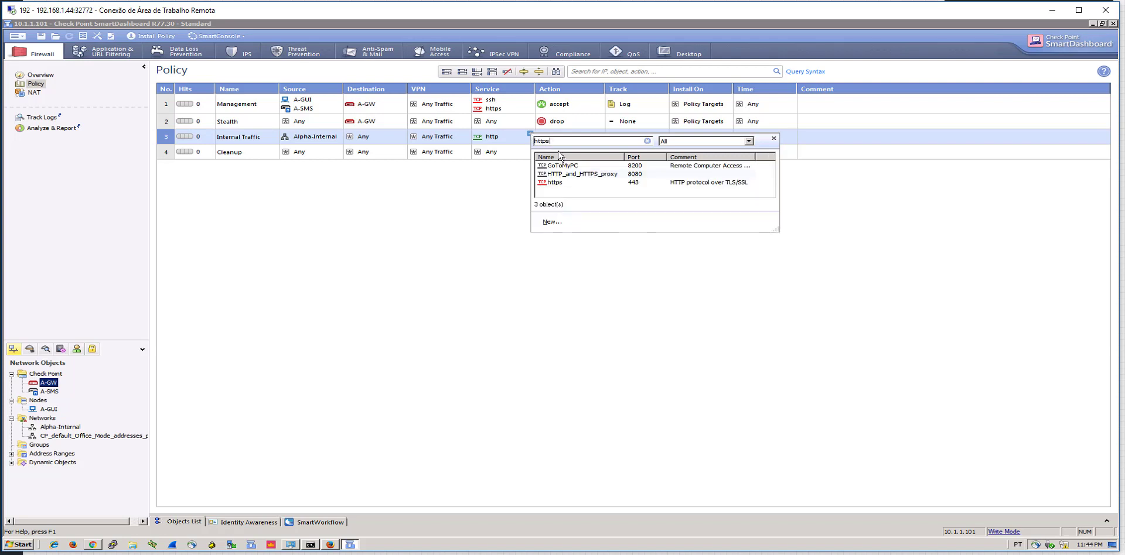
pyautogui.click(558, 184)
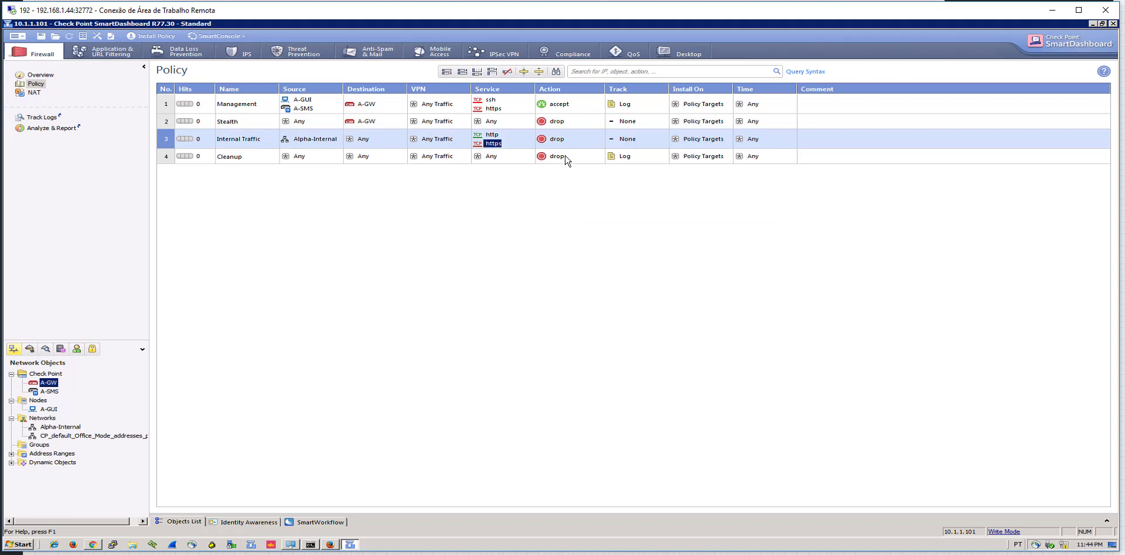
pyautogui.click(531, 134)
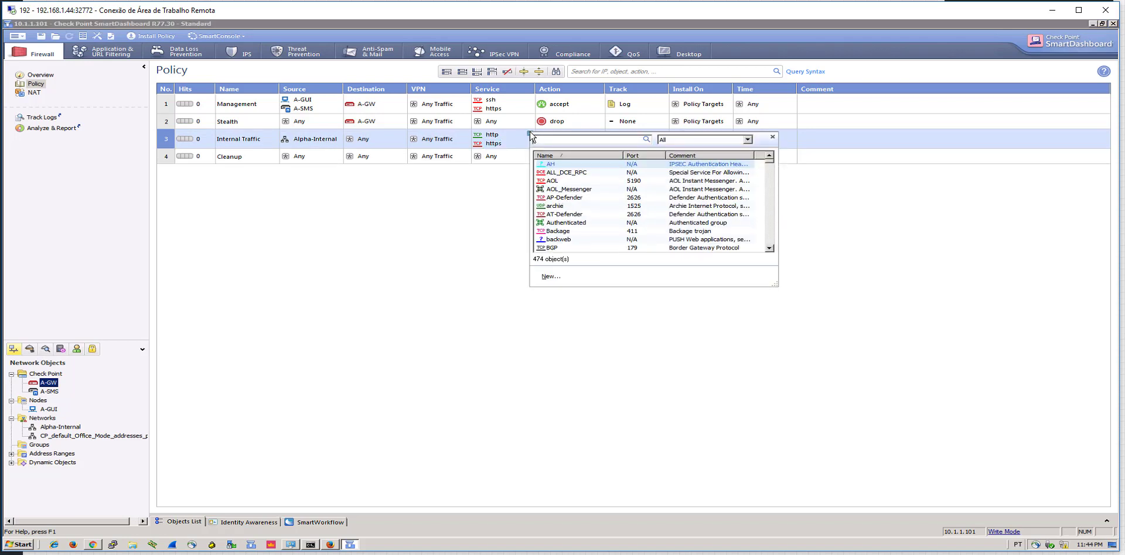
pyautogui.write('ftp')
pyautogui.click(551, 172)
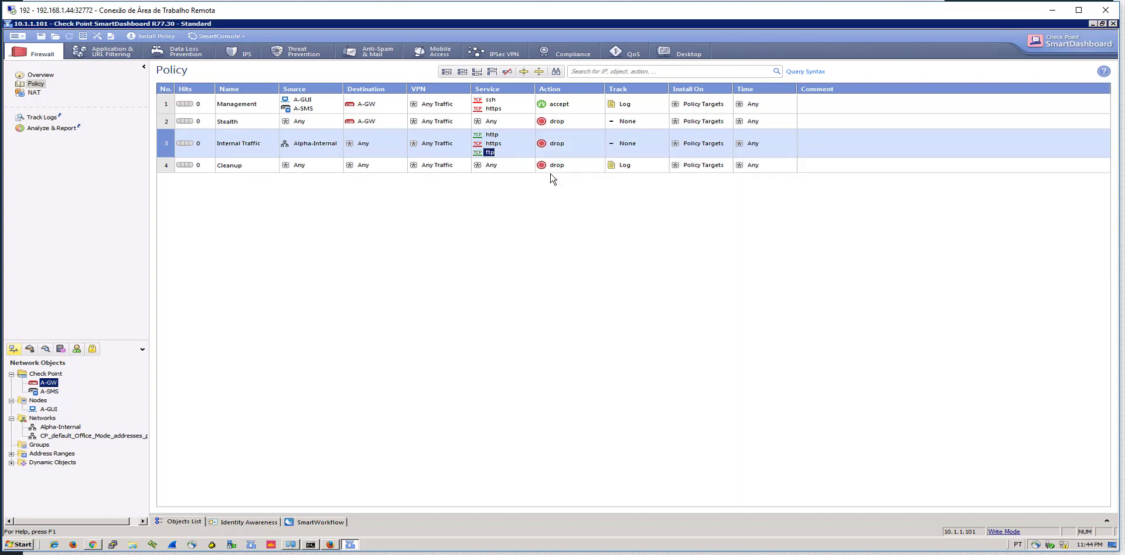
# Set the Internal Traffic rule's action to accept and its track to Log
pyautogui.rightClick(552, 154)
pyautogui.click(571, 170)
pyautogui.rightClick(622, 144)
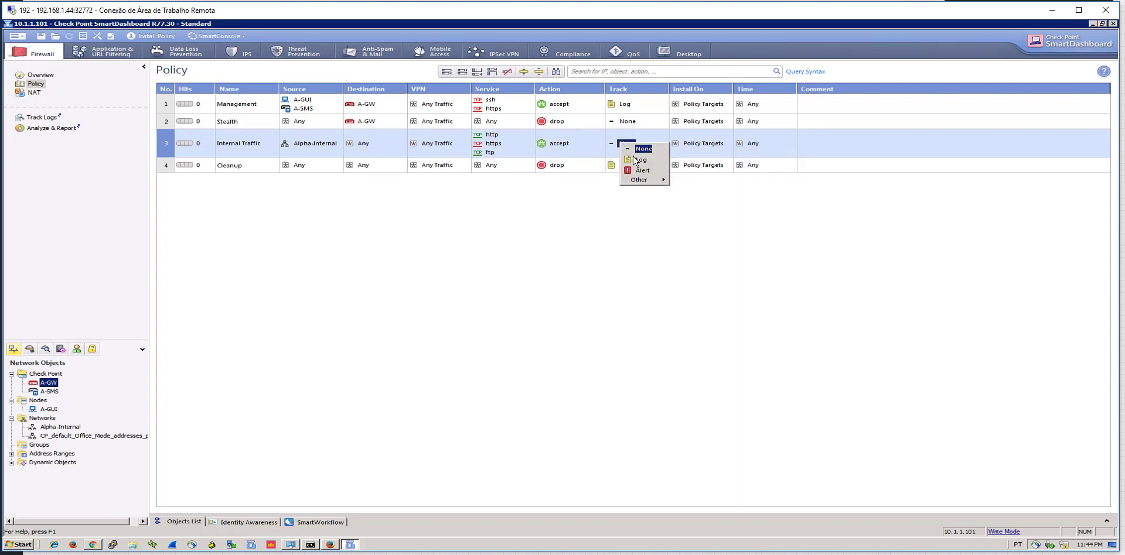
pyautogui.click(639, 160)
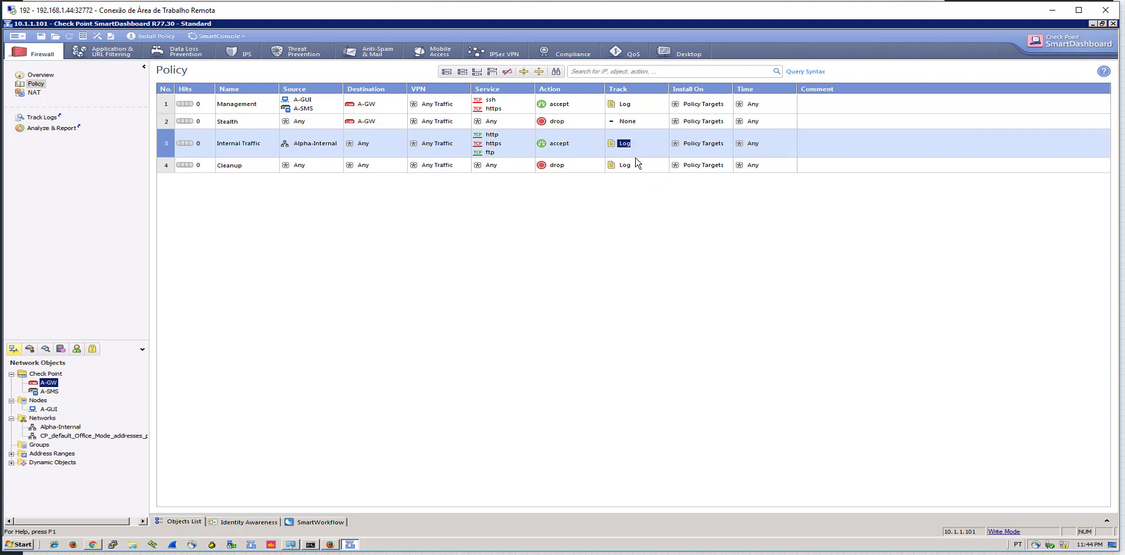
pyautogui.moveTo(312, 148)
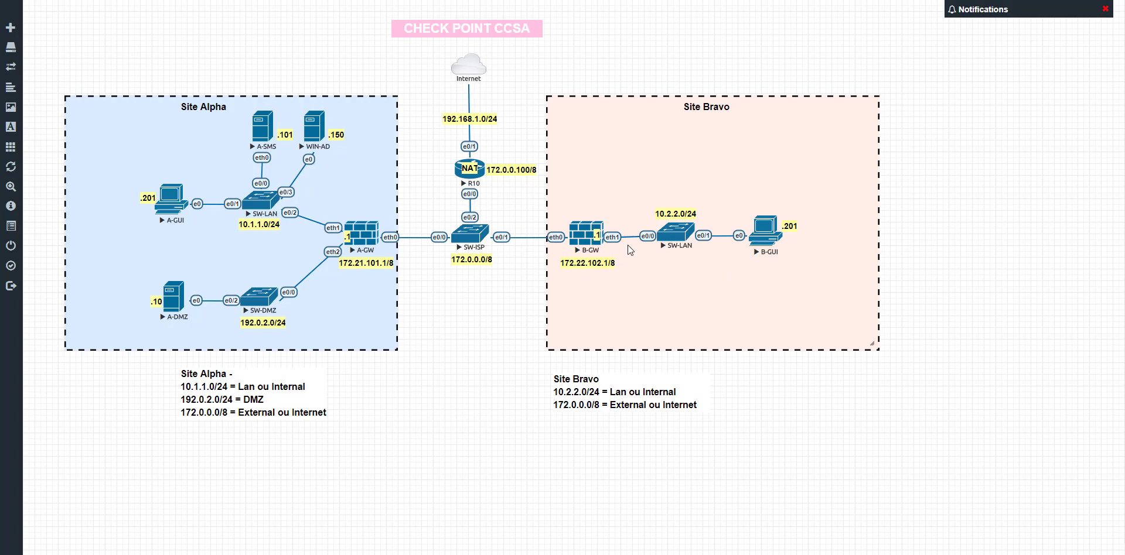
pyautogui.moveTo(617, 554)
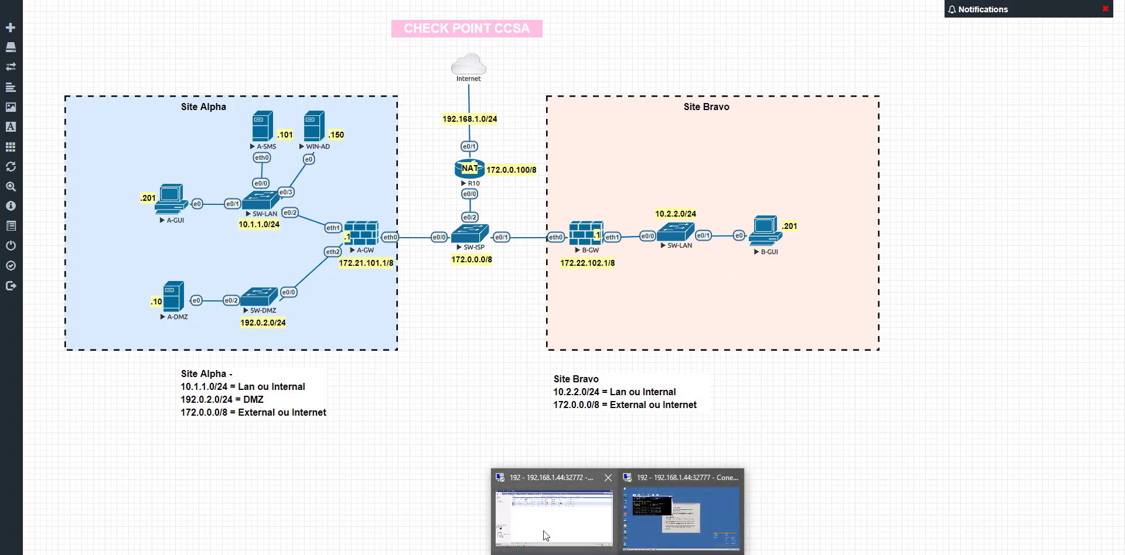
pyautogui.click(543, 532)
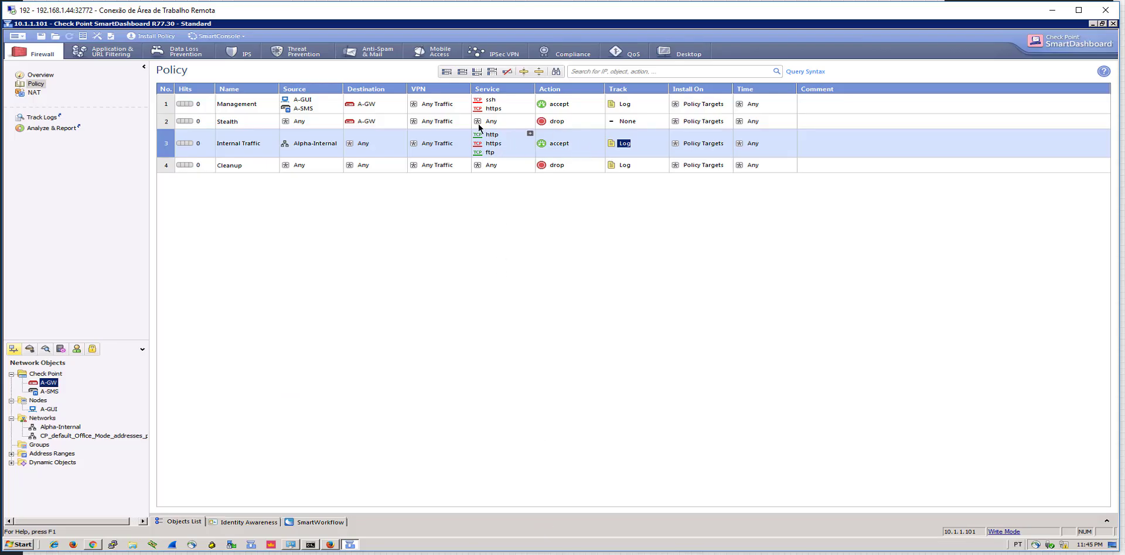
# Set the Stealth rule's track to Log
pyautogui.click(624, 121)
pyautogui.rightClick(631, 121)
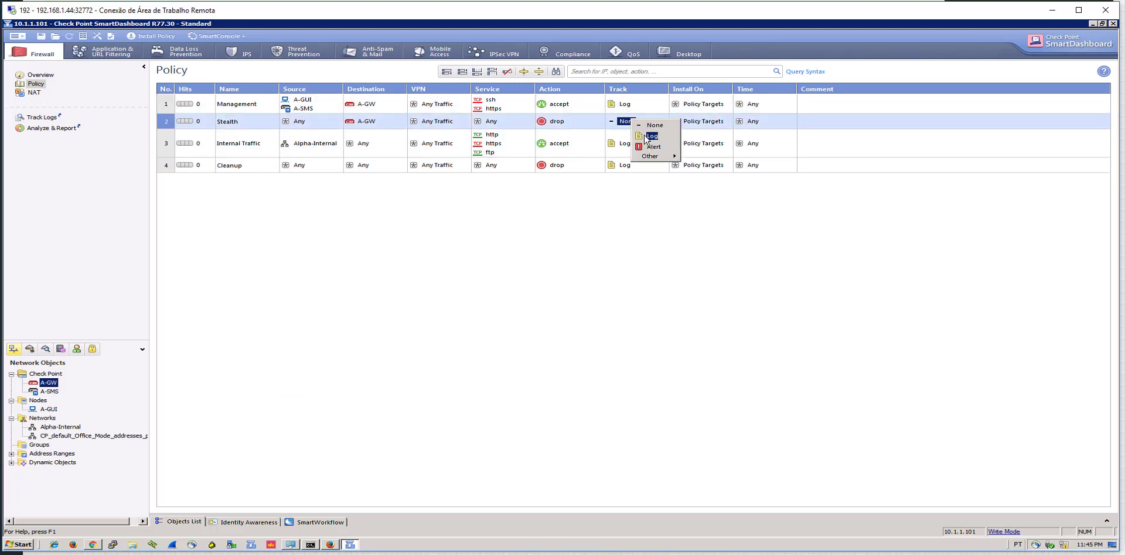
pyautogui.click(651, 136)
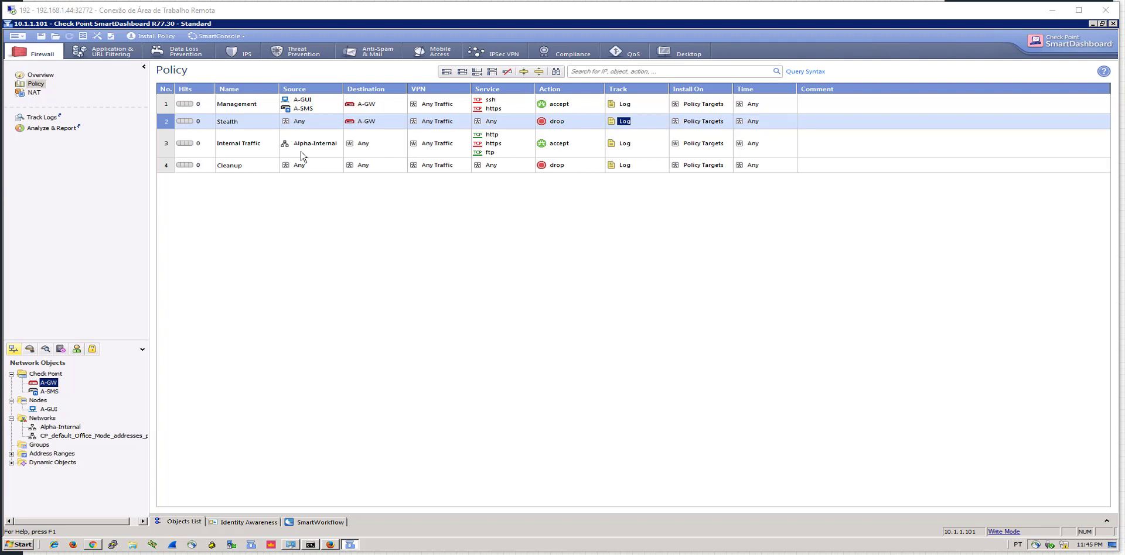
pyautogui.click(100, 37)
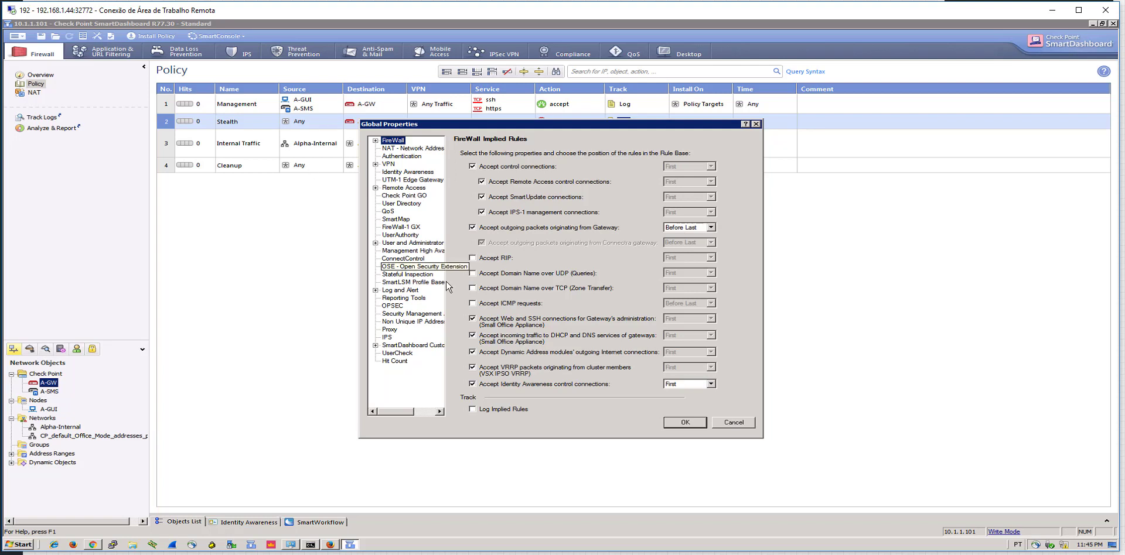
# In Global Properties, enable Accept ICMP requests (Before Last) and Log Implied Rules
pyautogui.click(473, 304)
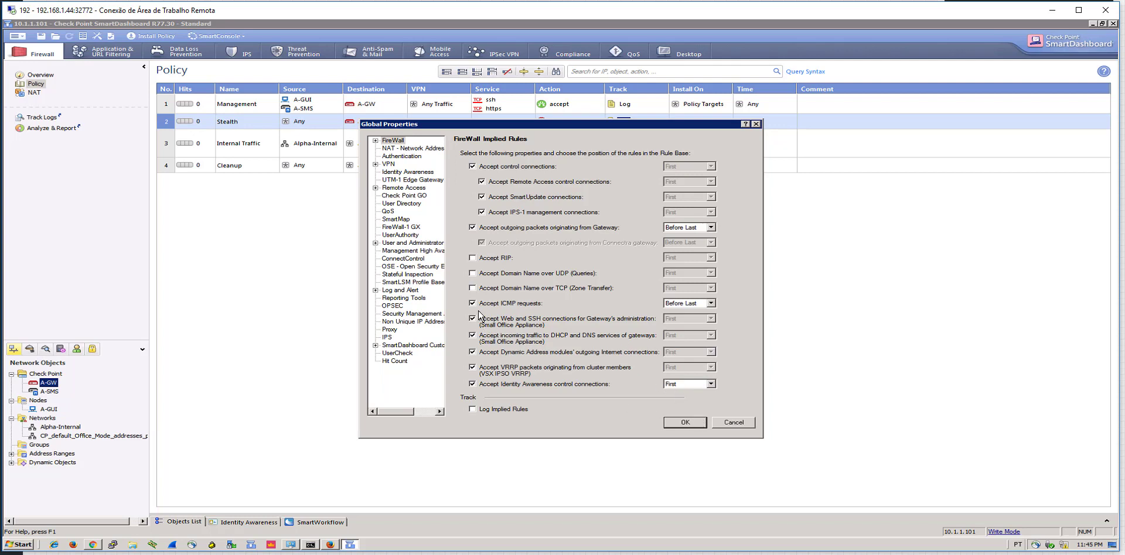
pyautogui.click(477, 408)
pyautogui.click(680, 425)
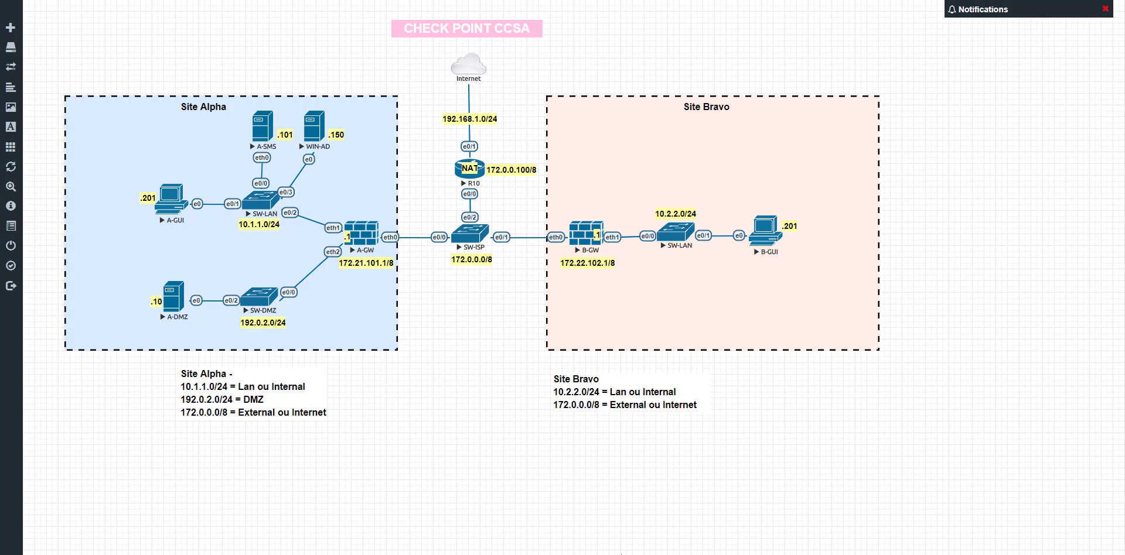
# Switch between the EVE-NG topology and the Remote Desktop session, ending on SmartDashboard's four-rule policy
pyautogui.moveTo(630, 533)
pyautogui.click(567, 490)
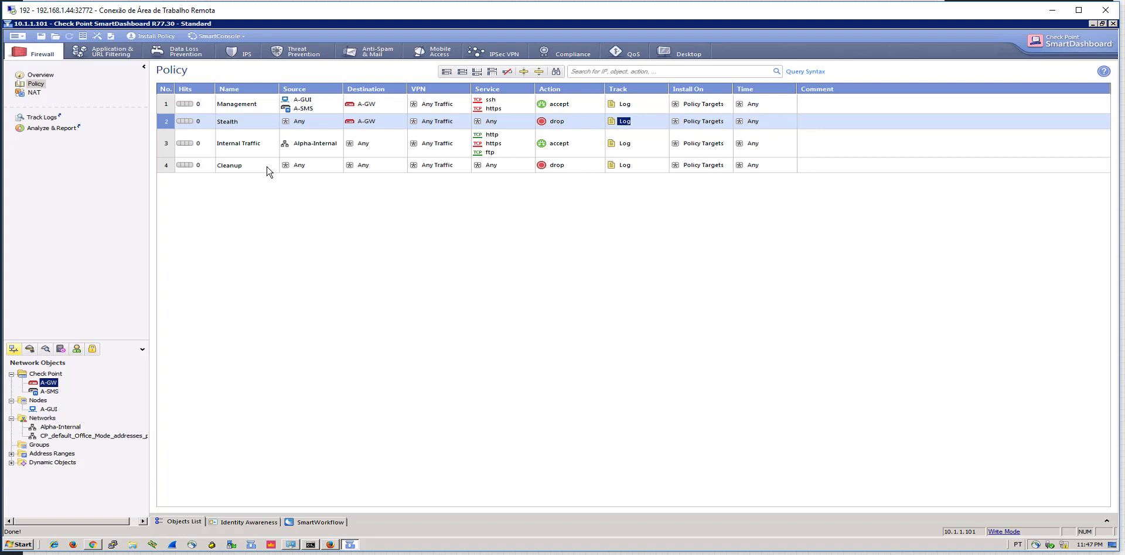
pyautogui.click(293, 545)
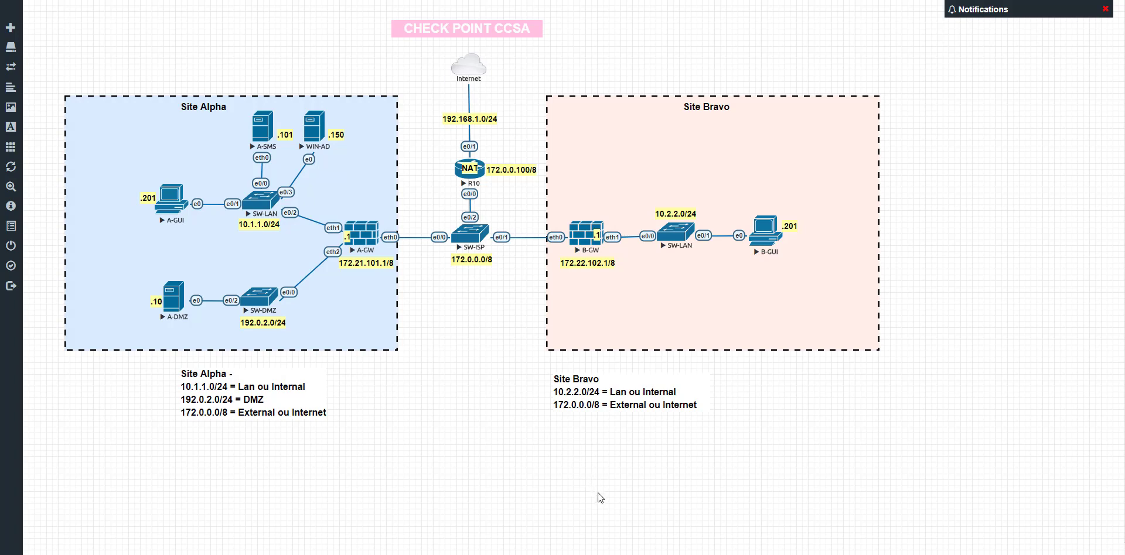
pyautogui.moveTo(621, 551)
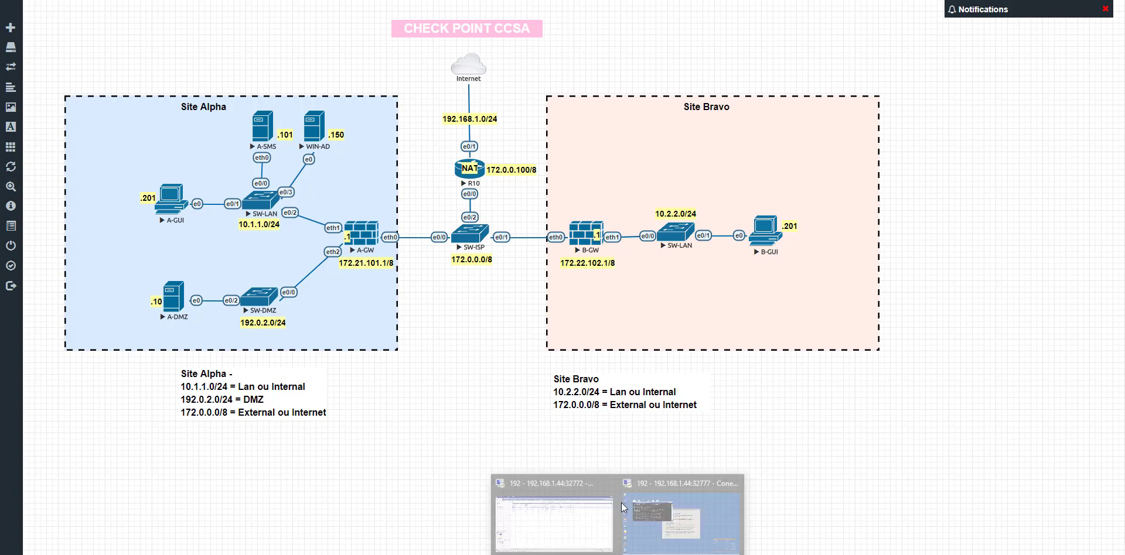
pyautogui.click(680, 510)
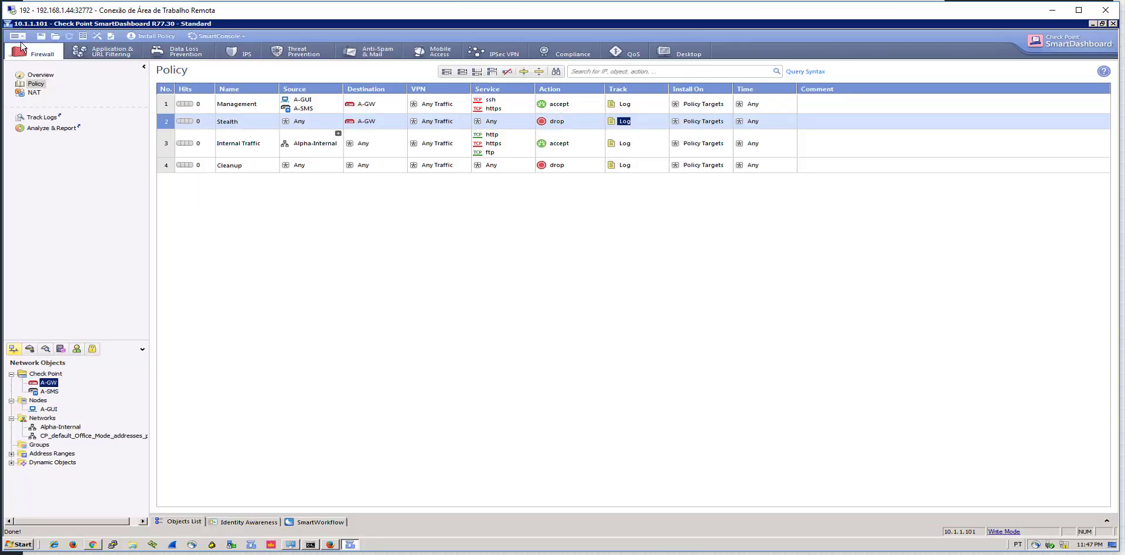
# Use File > Save As to rename the Standard_1 policy package to Alpha_Standard and save it
pyautogui.click(17, 36)
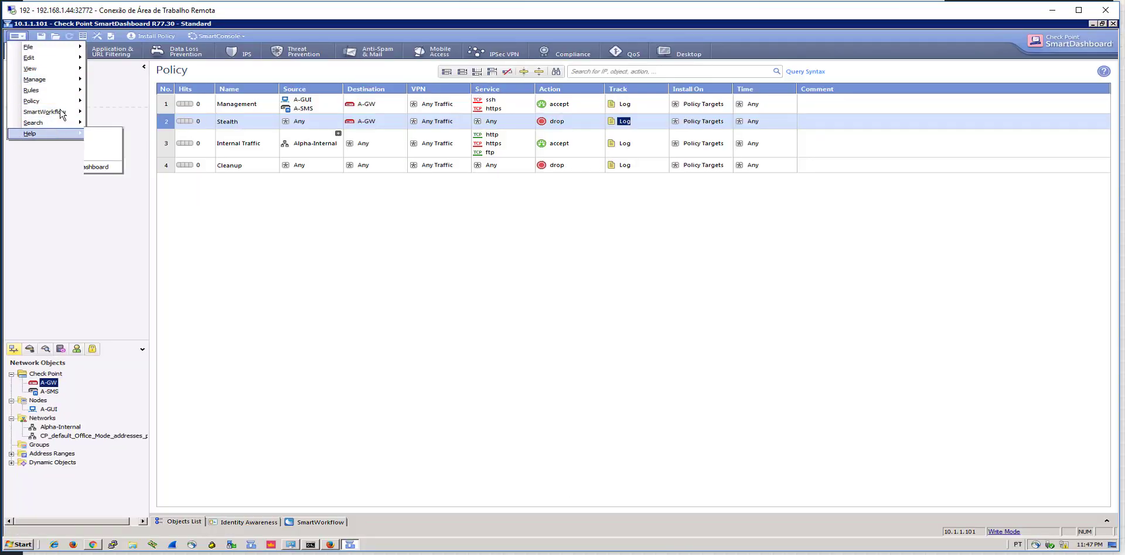
pyautogui.moveTo(47, 51)
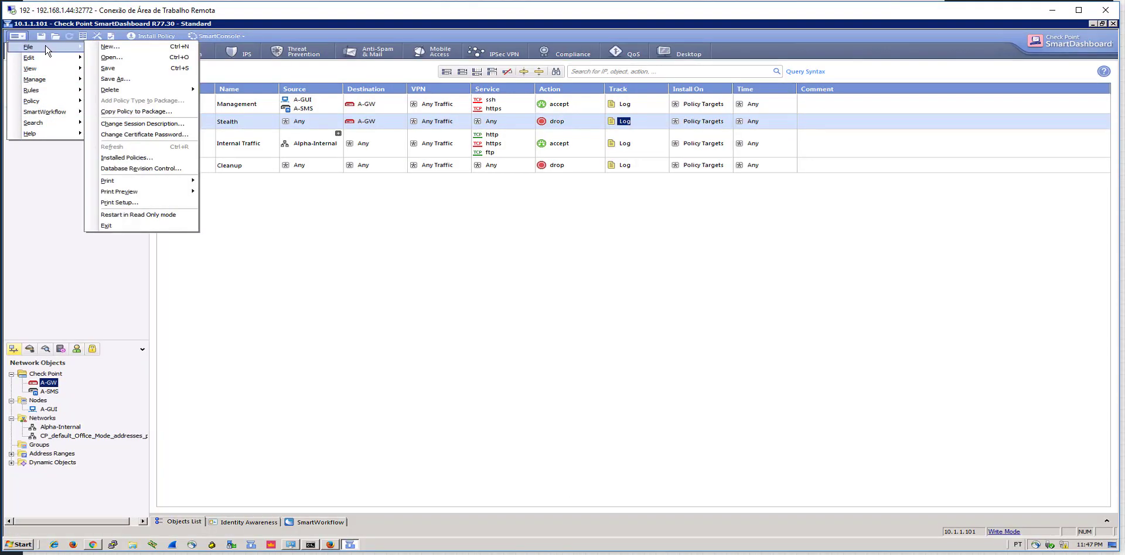
pyautogui.click(135, 80)
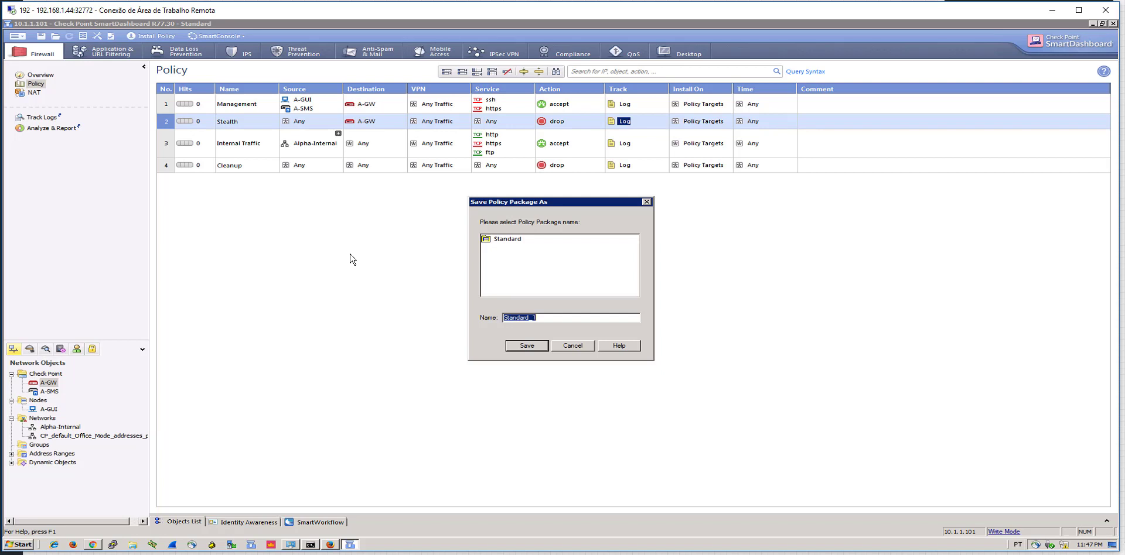
pyautogui.write('Alpha_Standard')
pyautogui.click(518, 347)
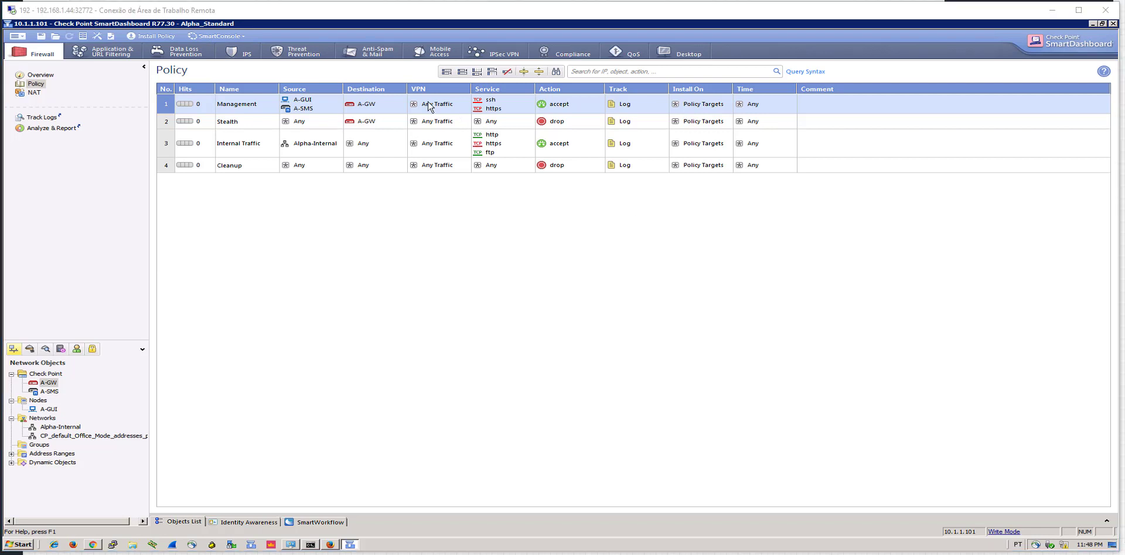
# Cancel the first install attempt, then verify the policy with only Firewall checked, QoS excluded
pyautogui.click(155, 37)
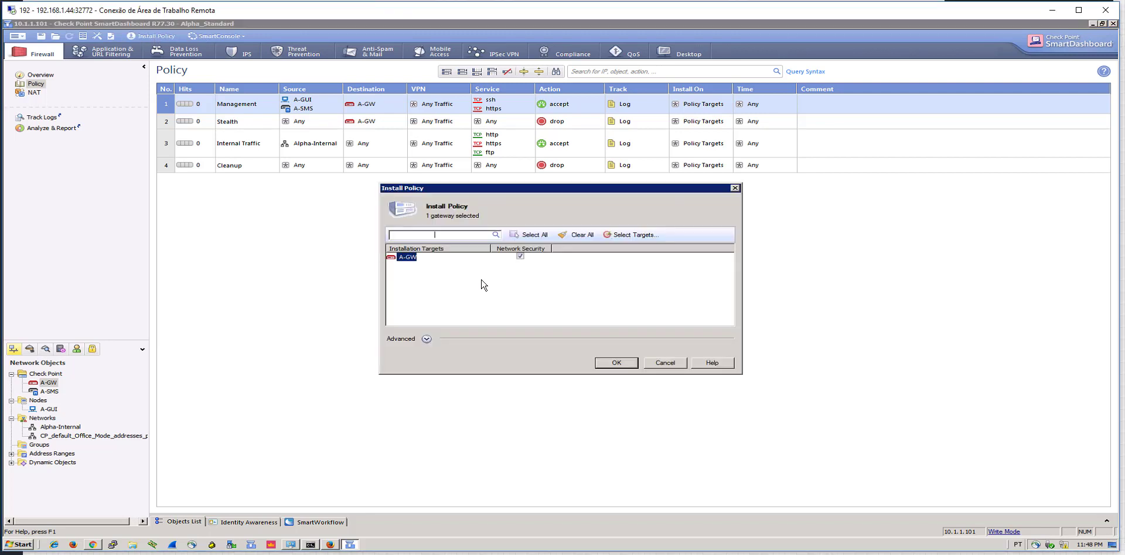
pyautogui.click(668, 364)
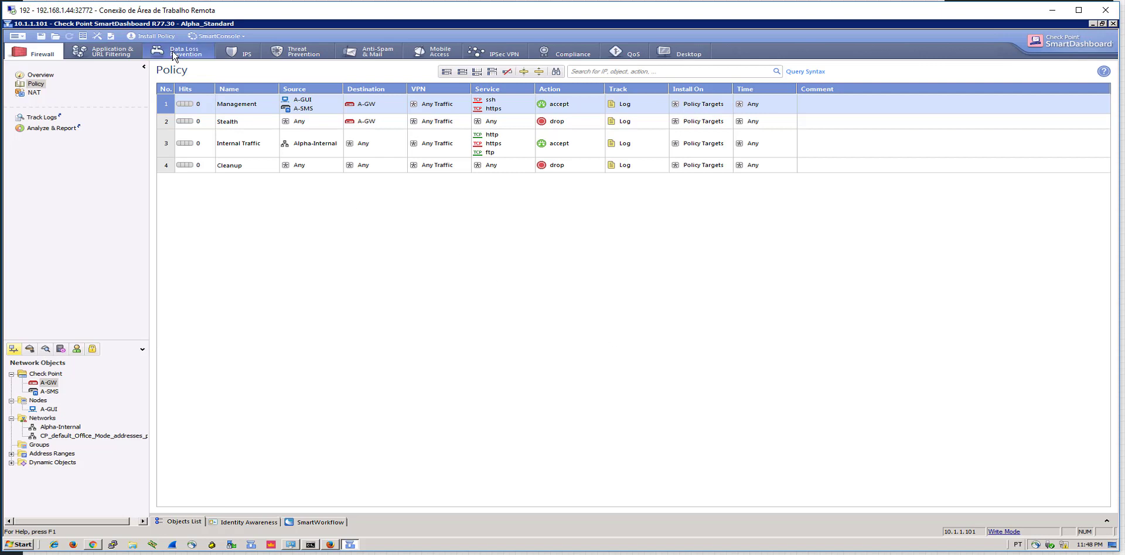
pyautogui.click(111, 37)
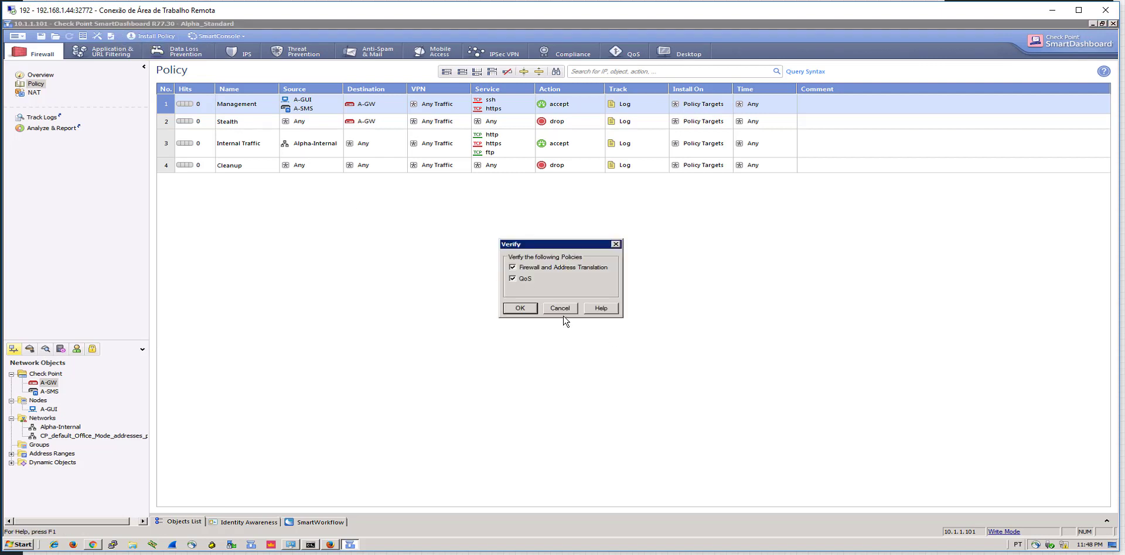
pyautogui.click(522, 280)
pyautogui.click(520, 308)
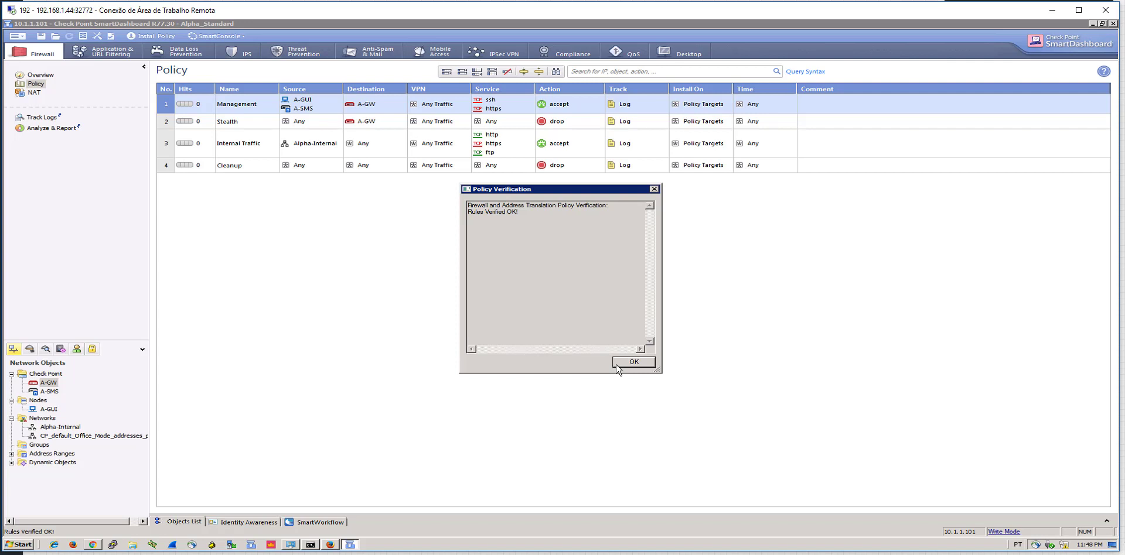
# Dismiss the verification results and install the Alpha_Standard policy on A-GW
pyautogui.moveTo(527, 211); pyautogui.dragTo(468, 205)
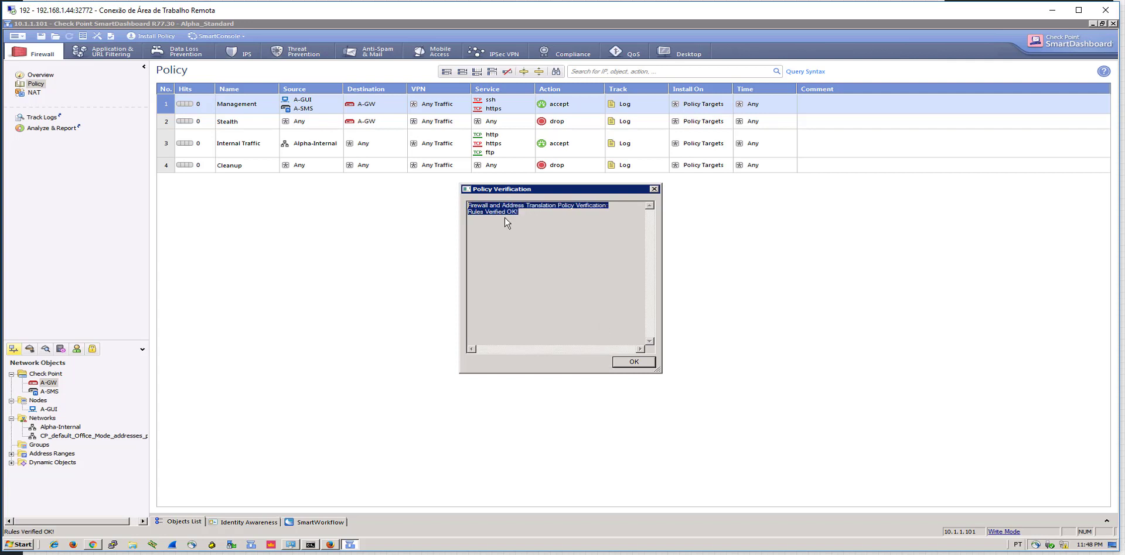
pyautogui.click(506, 218)
pyautogui.click(649, 362)
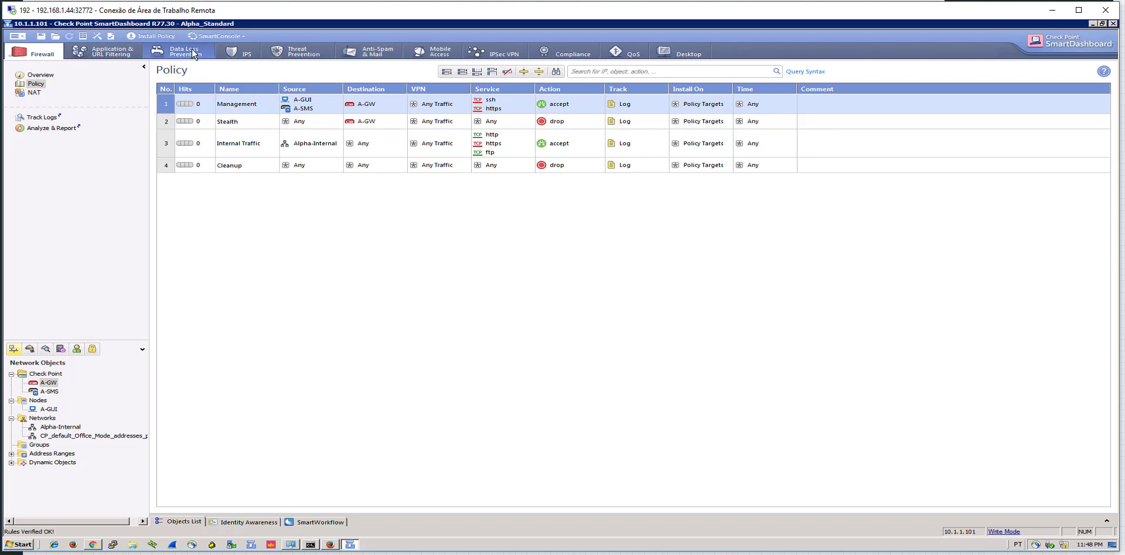
pyautogui.click(151, 36)
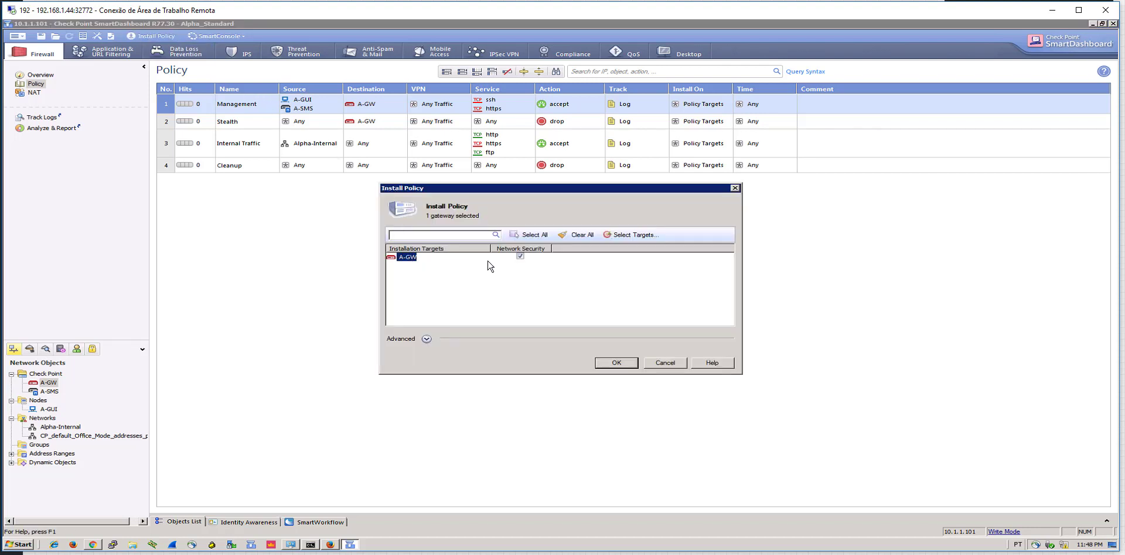
pyautogui.click(597, 364)
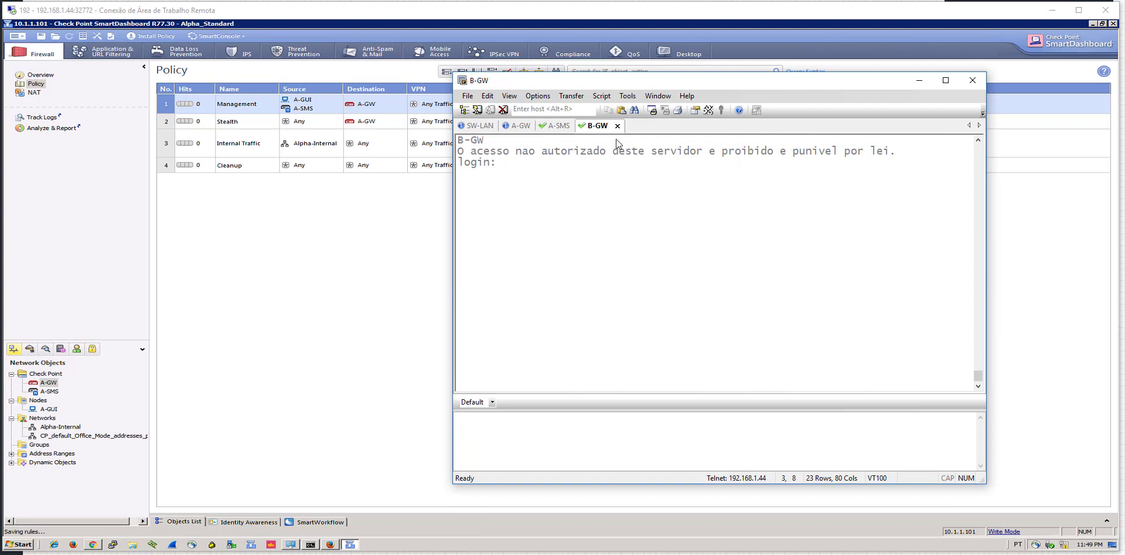
# Log in to the A-GW console session and run fw stat
pyautogui.click(512, 127)
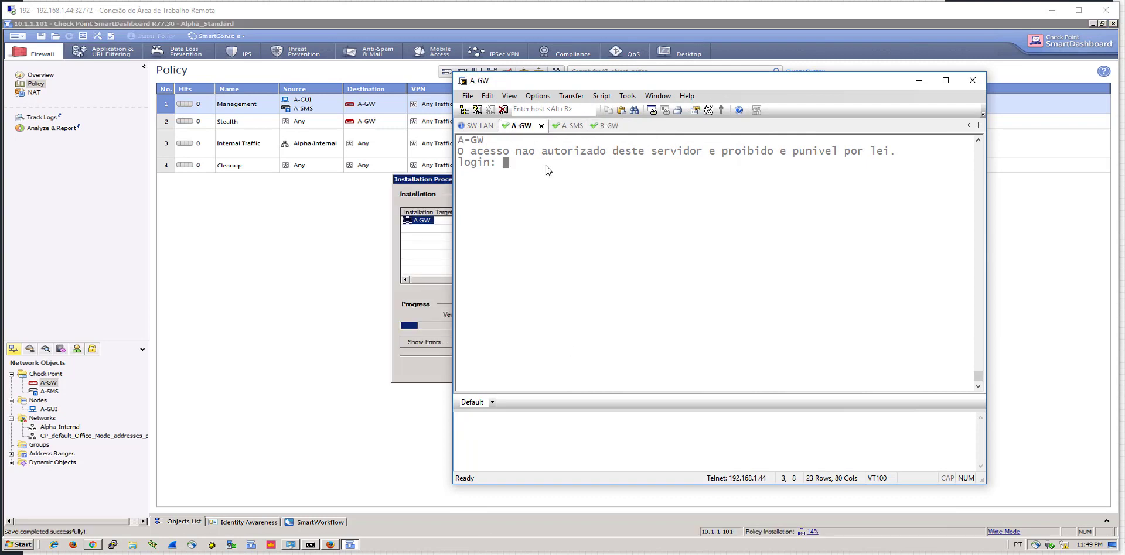
pyautogui.write('admin')
pyautogui.press('Return')
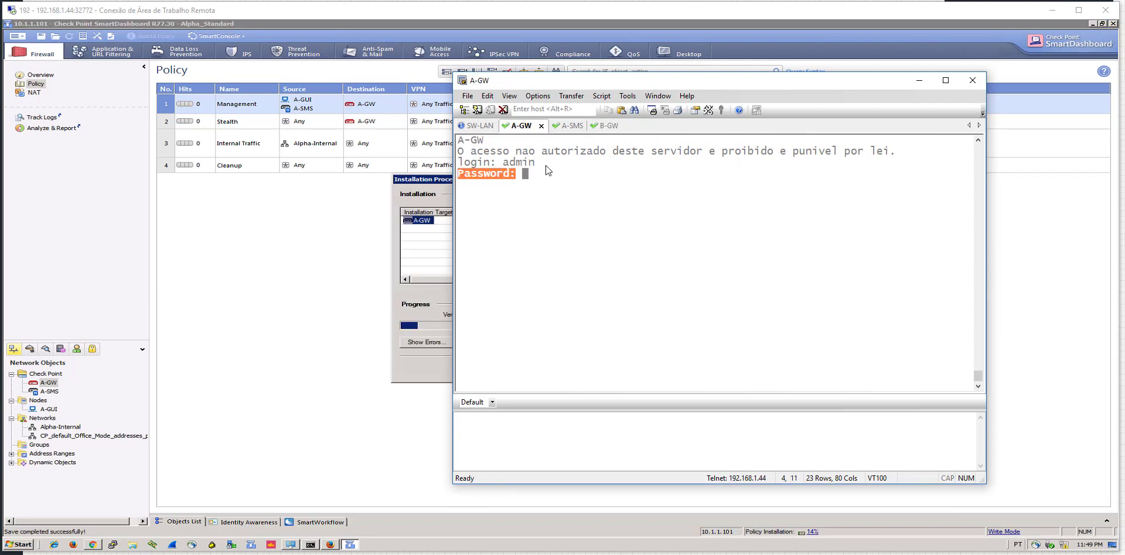
pyautogui.press('Return')
pyautogui.write('fw stat')
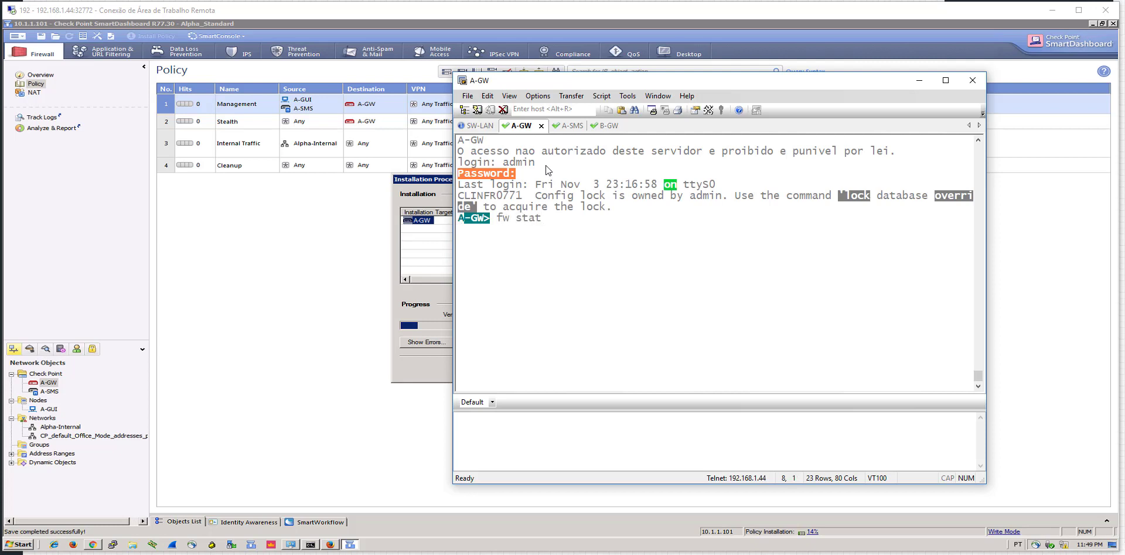
pyautogui.press('Return')
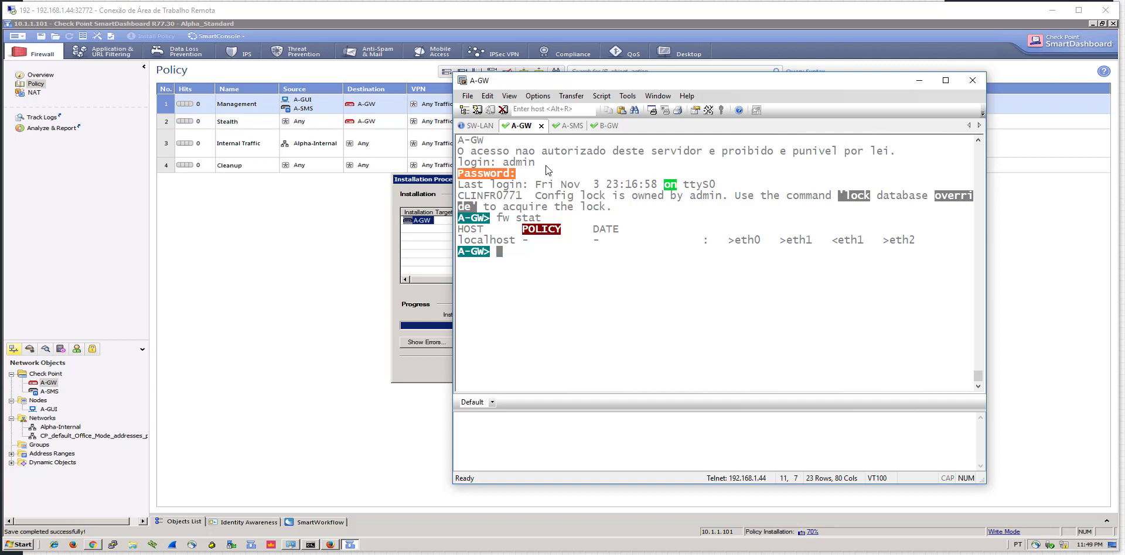
# Rerun fw stat once installation finishes and confirm it reports Alpha_Standard as installed
pyautogui.moveTo(520, 80); pyautogui.dragTo(658, 87)
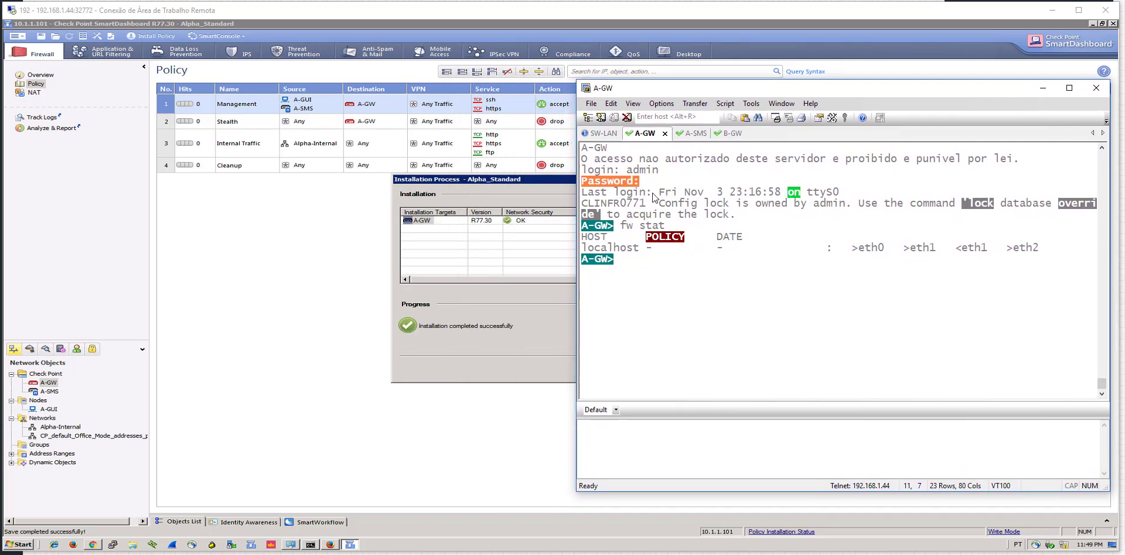
pyautogui.press('Up')
pyautogui.press('Return')
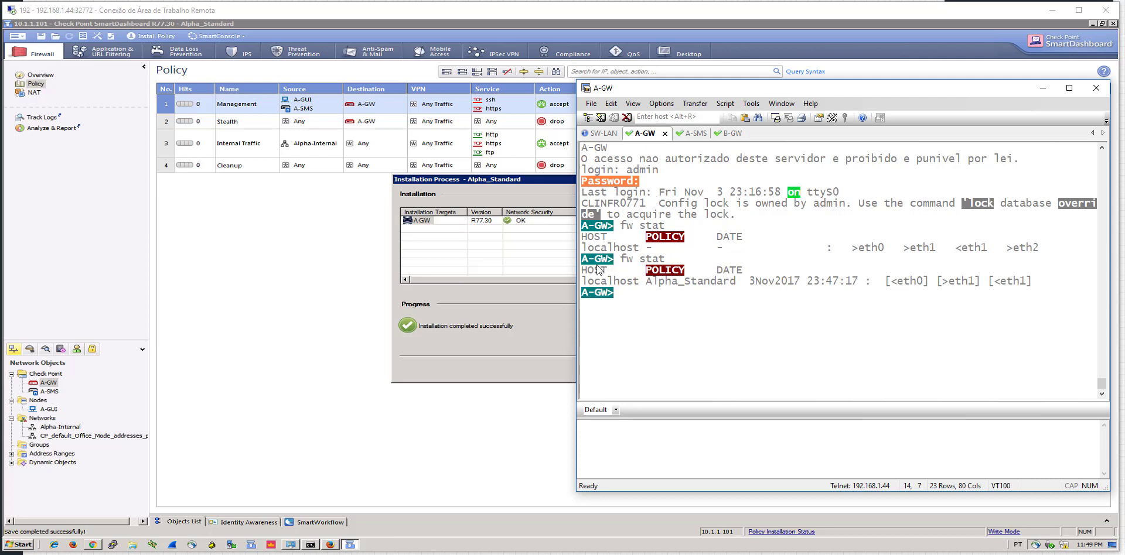
pyautogui.moveTo(583, 264); pyautogui.dragTo(718, 280)
pyautogui.click(718, 280)
pyautogui.doubleClick(678, 280)
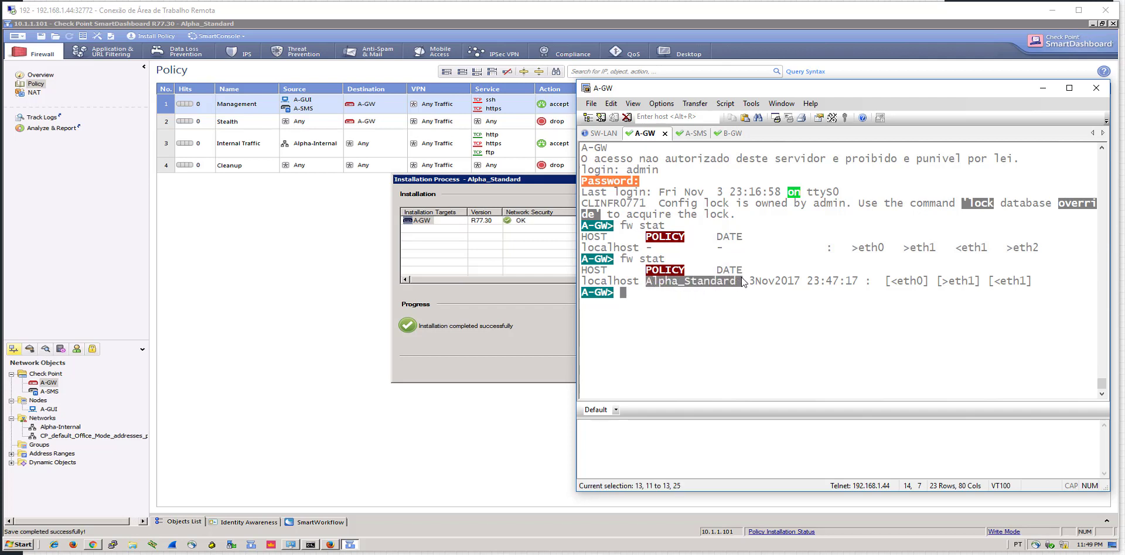
pyautogui.click(740, 278)
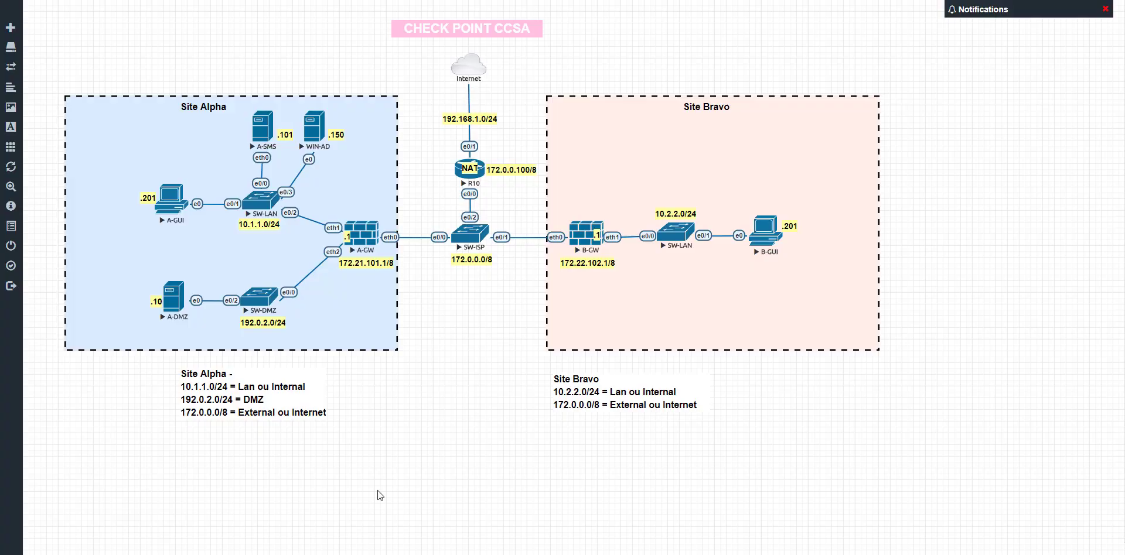
# Check the topology briefly, then close SmartDashboard's finished Installation Process report
pyautogui.click(352, 554)
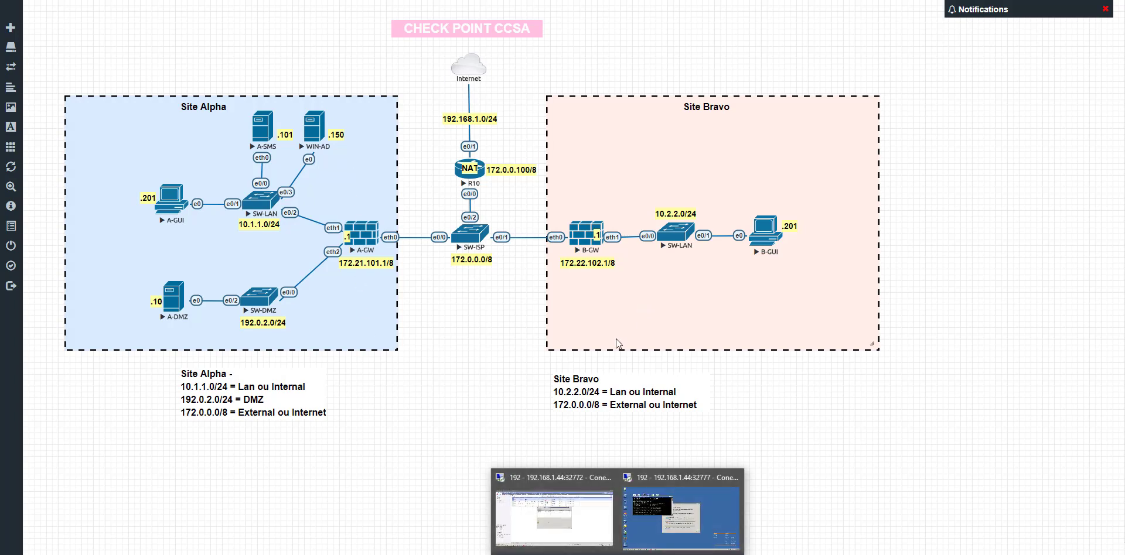
pyautogui.click(580, 498)
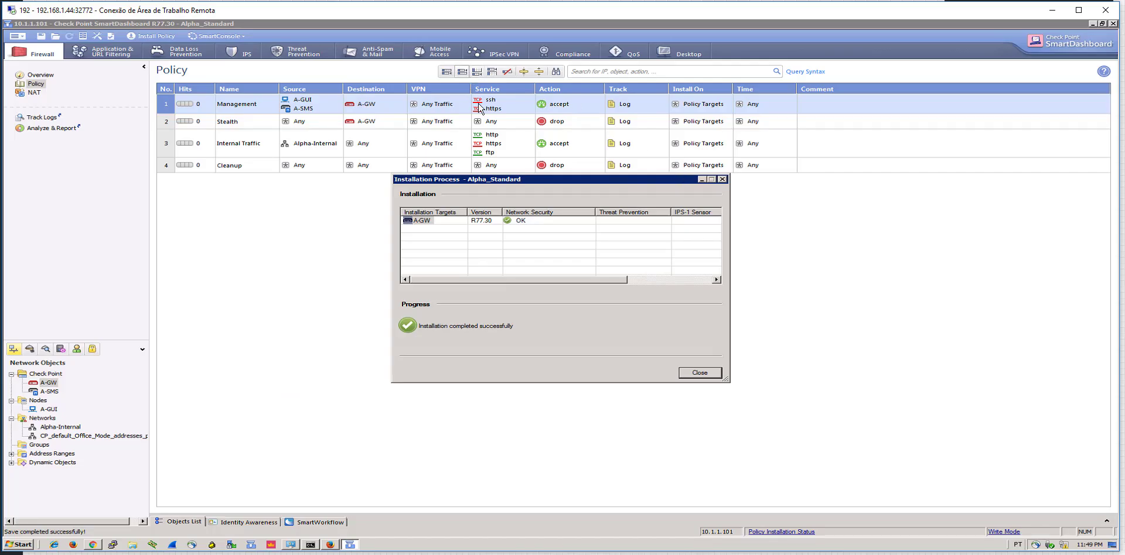
pyautogui.click(706, 375)
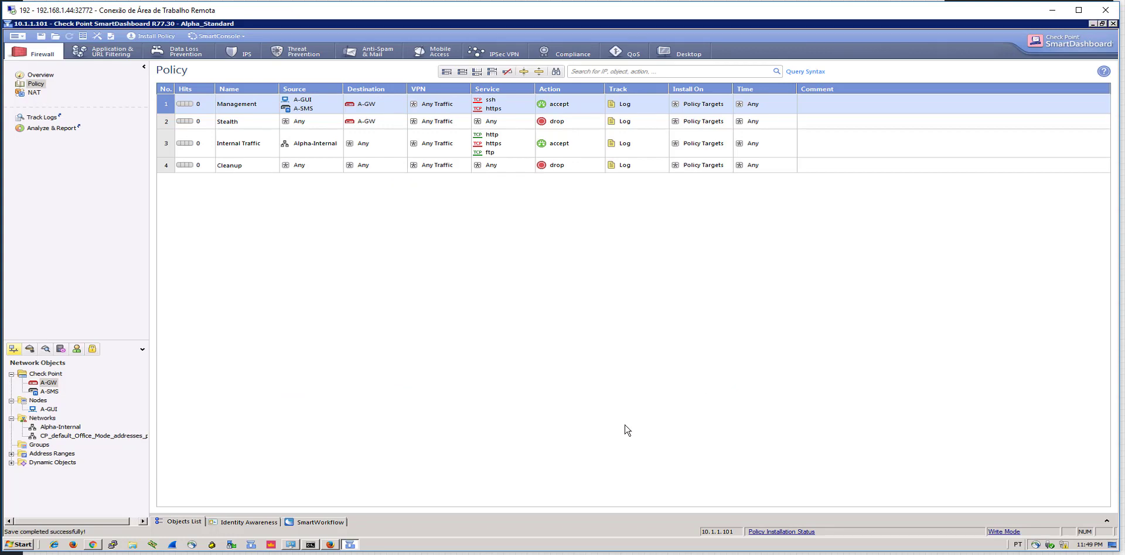